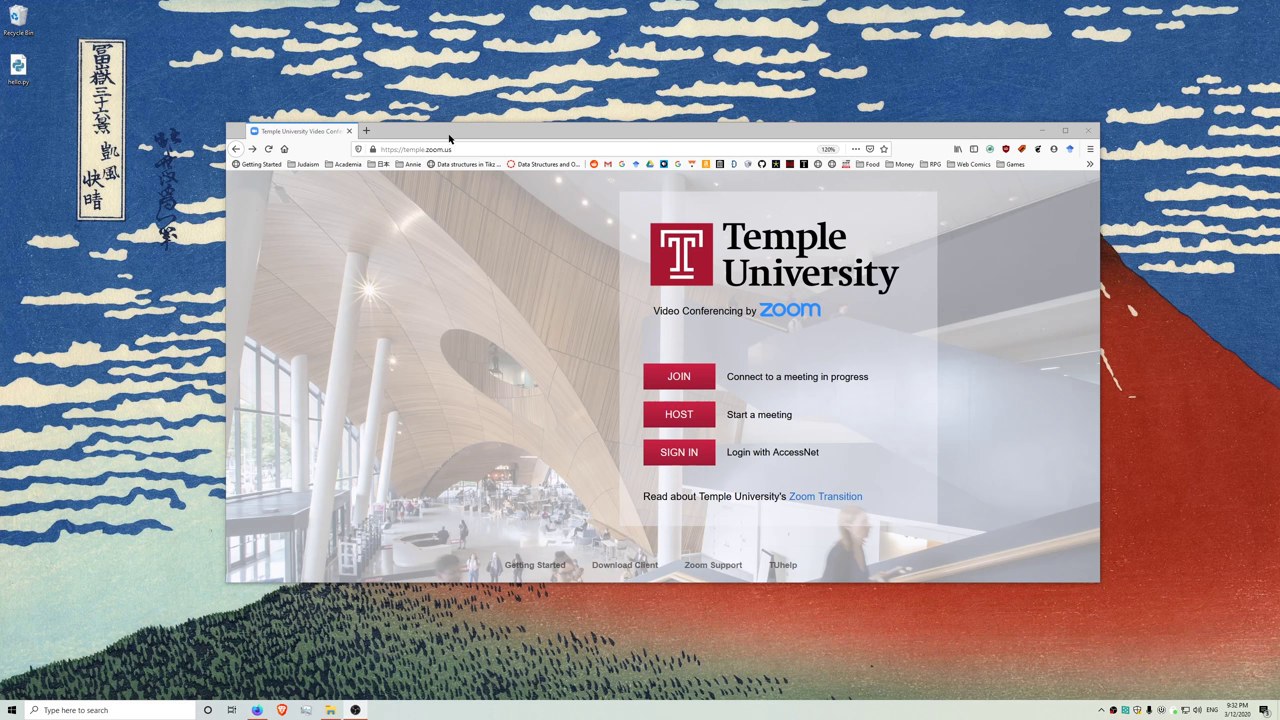
- Open the Join a Meeting page, type a personal link name as the Meeting ID, then clear it
click(453, 148)
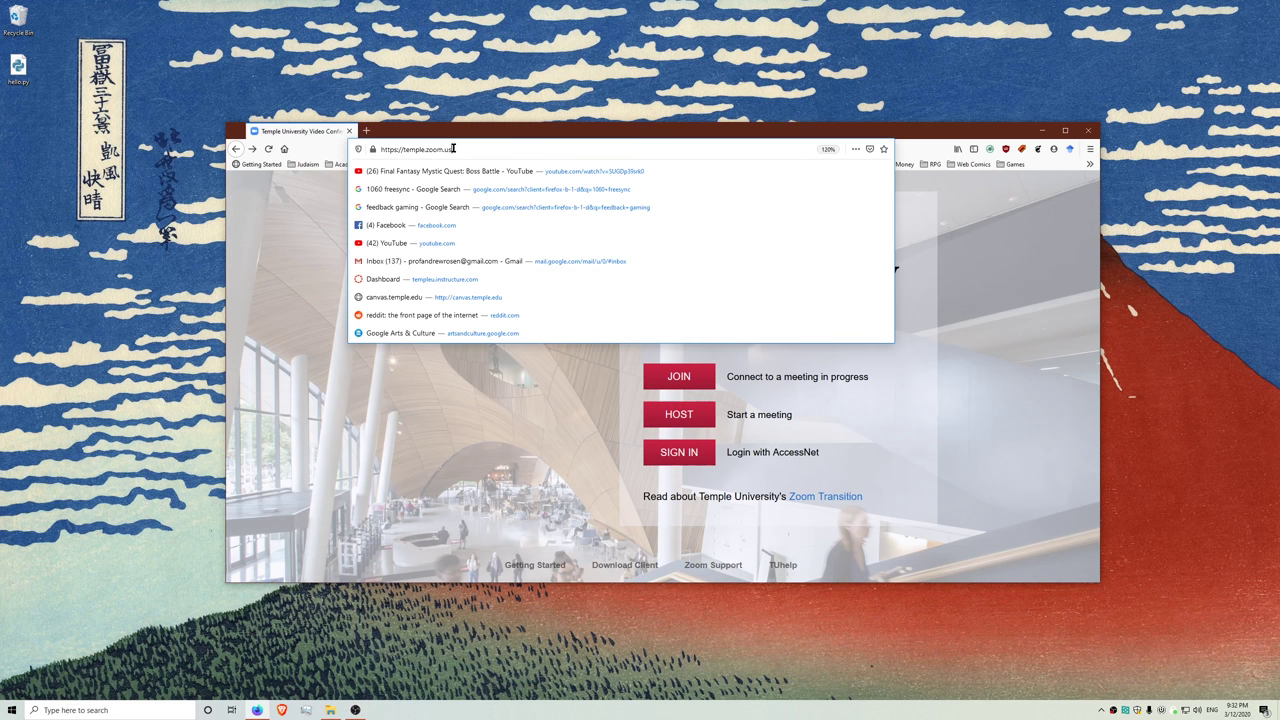
drag(453, 148, 375, 140)
click(560, 355)
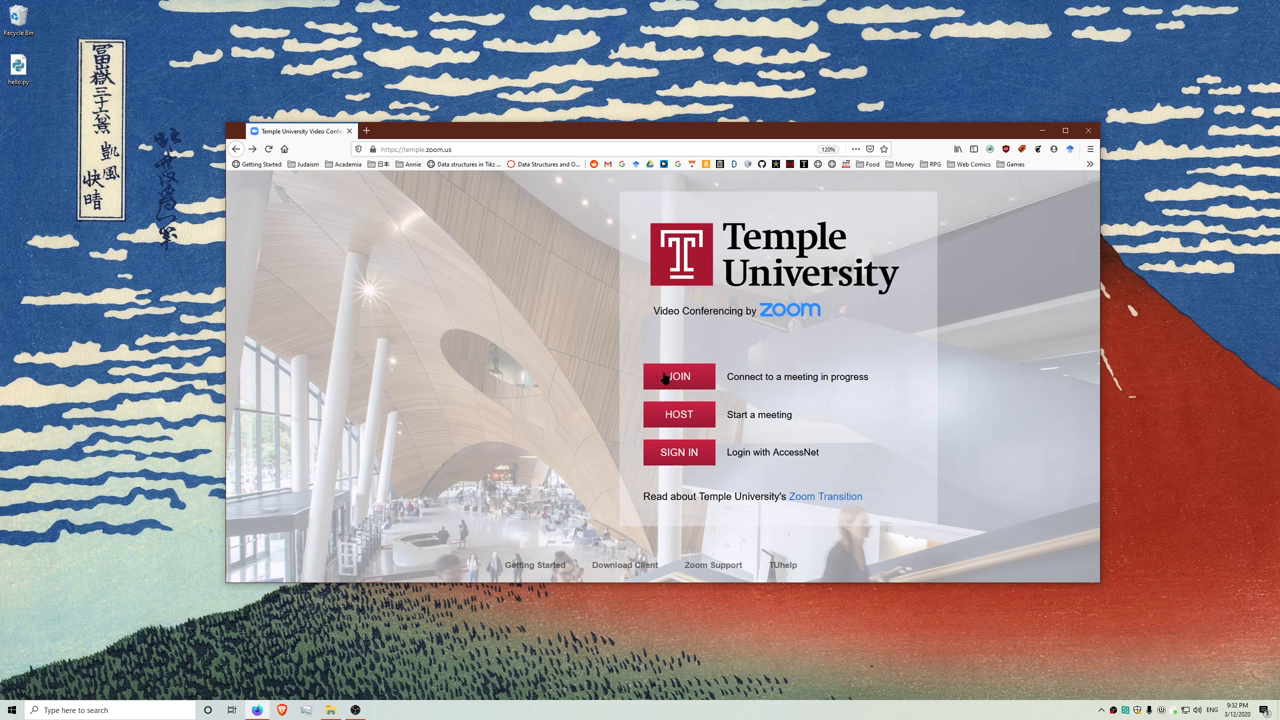
click(680, 377)
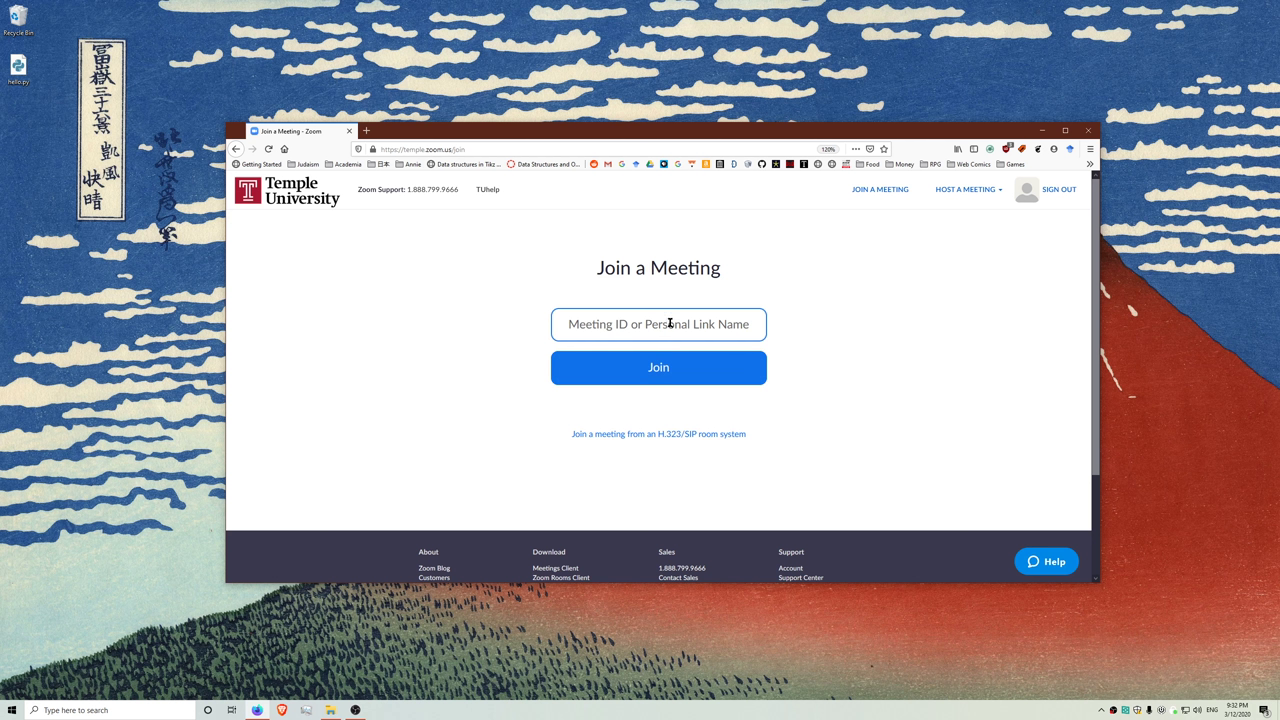
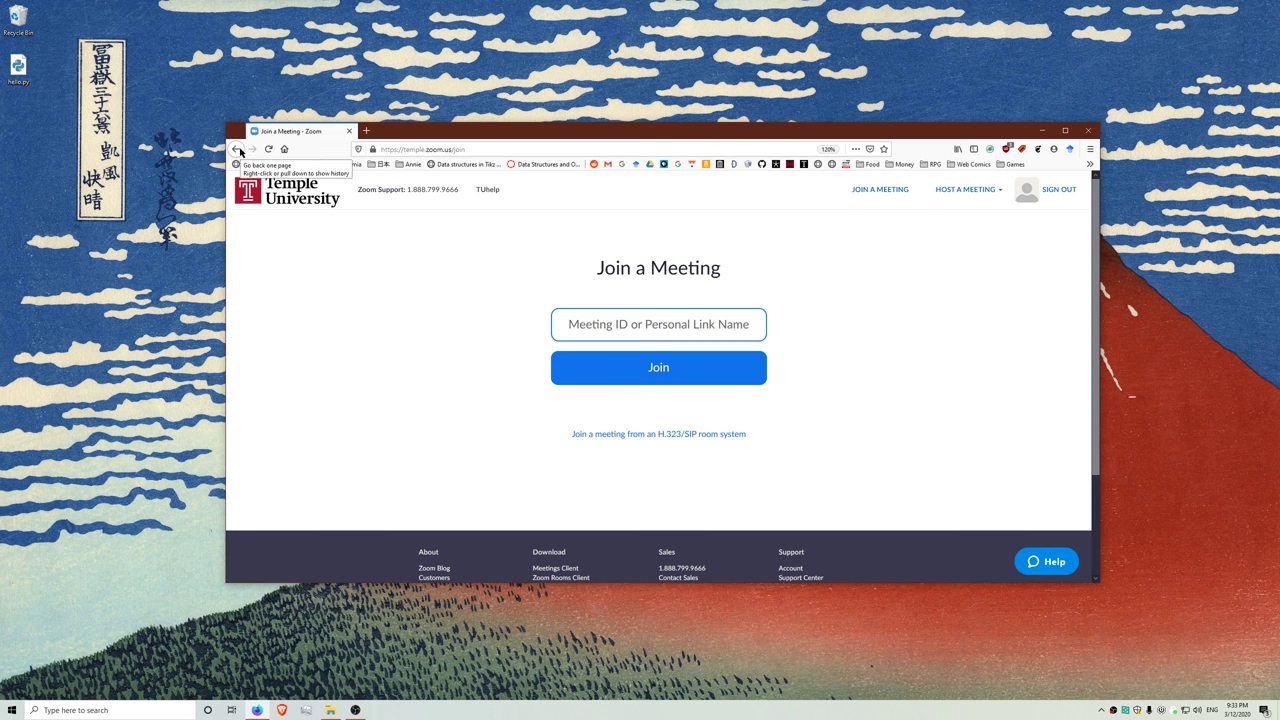
- Cancel hosting from the landing page and sign in to the Zoom account instead
click(237, 149)
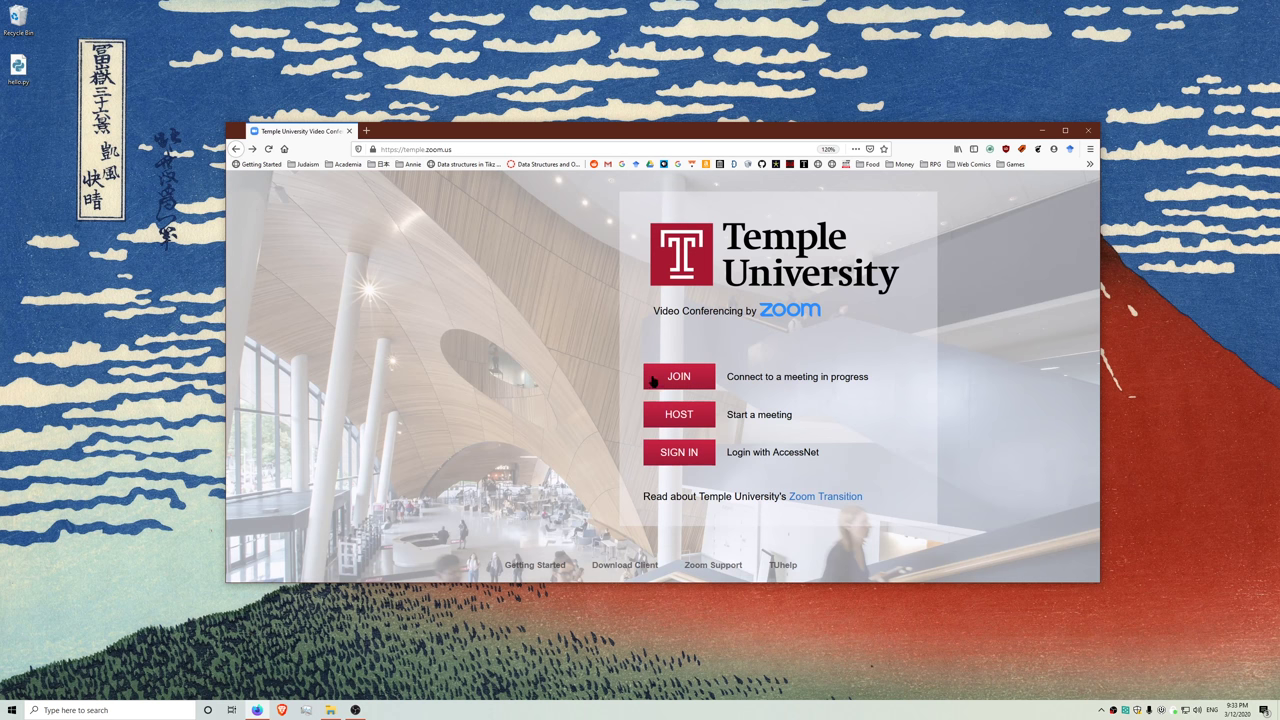
click(692, 418)
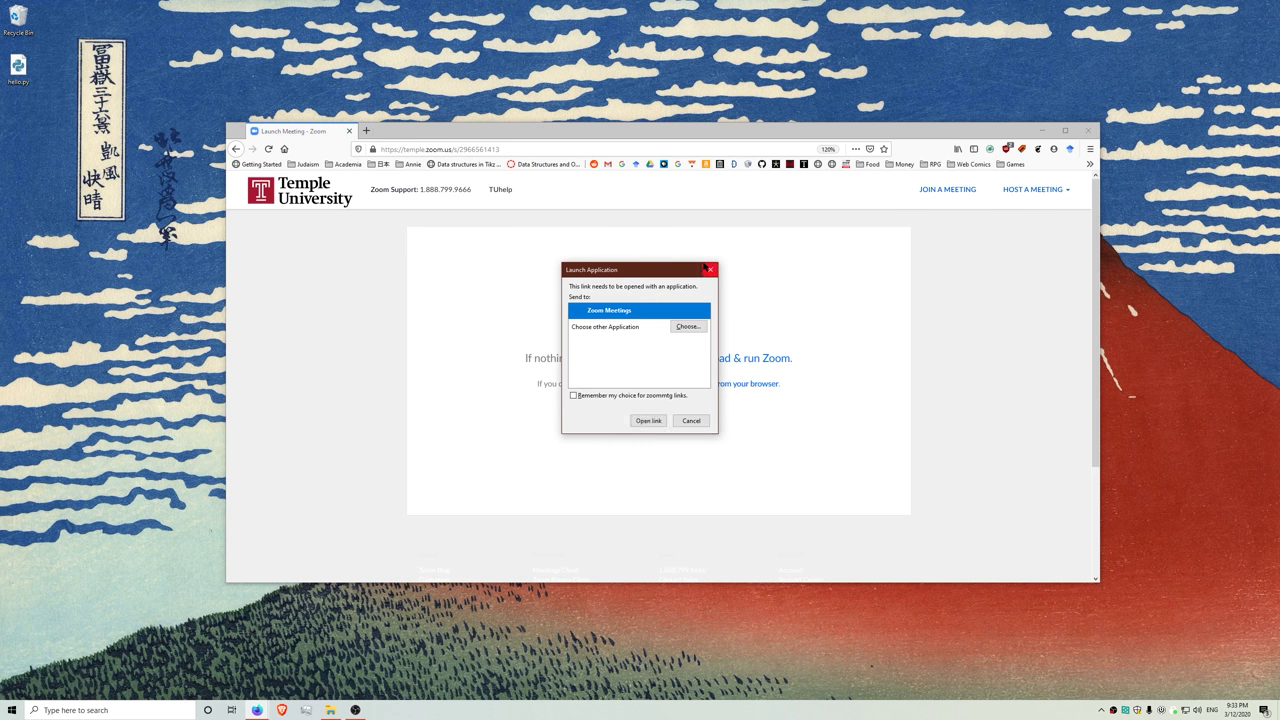
click(711, 271)
key(alt+Left)
click(701, 453)
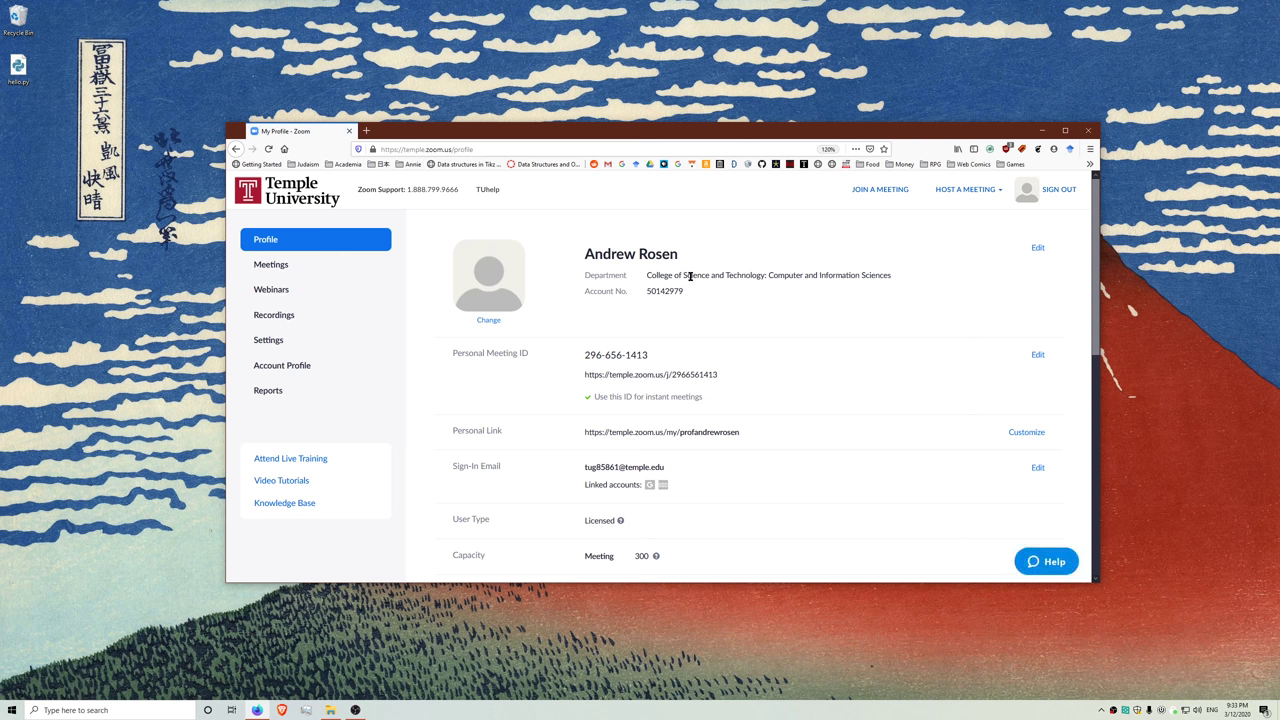
- Open the profile details for editing, then discard the edits
drag(647, 276, 760, 295)
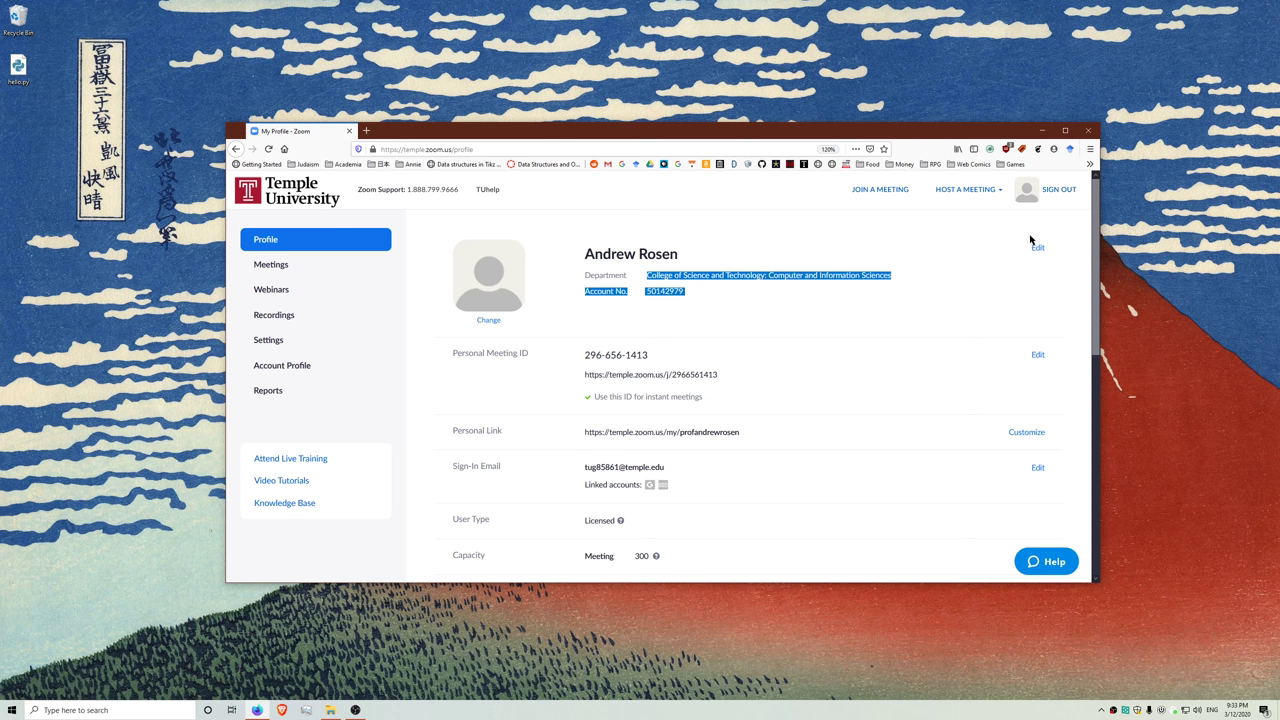
click(1038, 249)
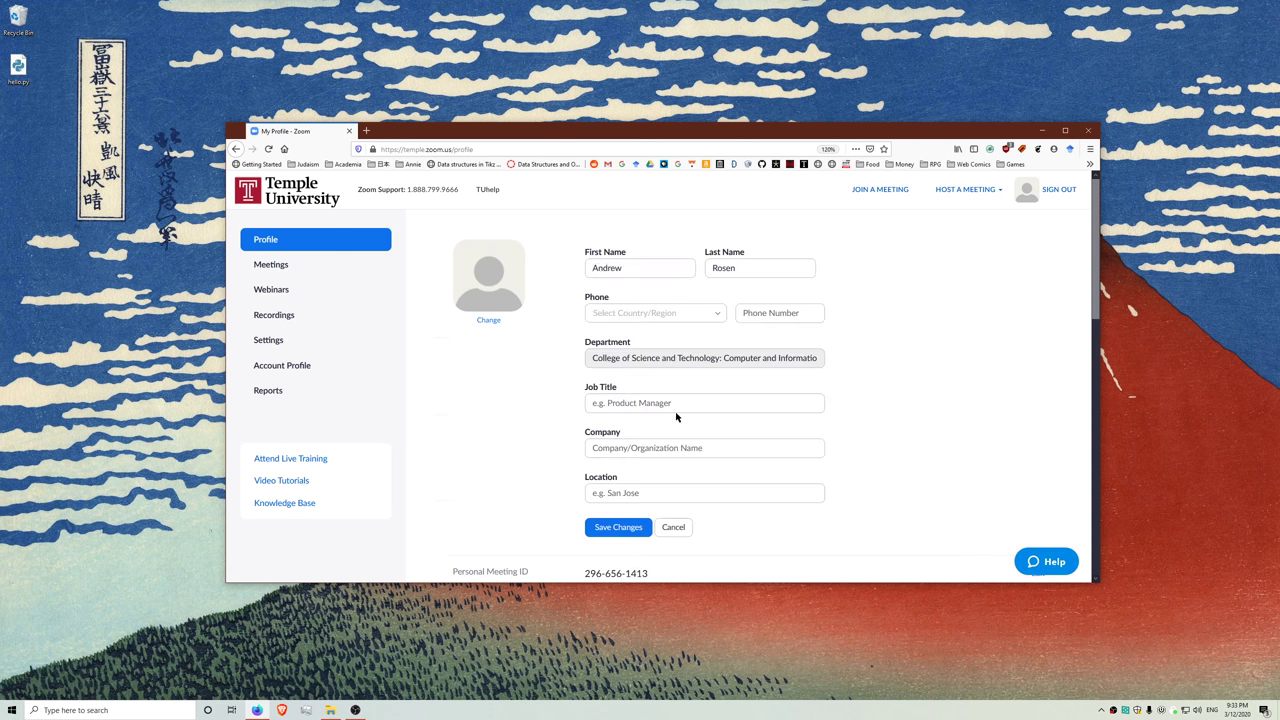
scroll(683, 441, down, 2)
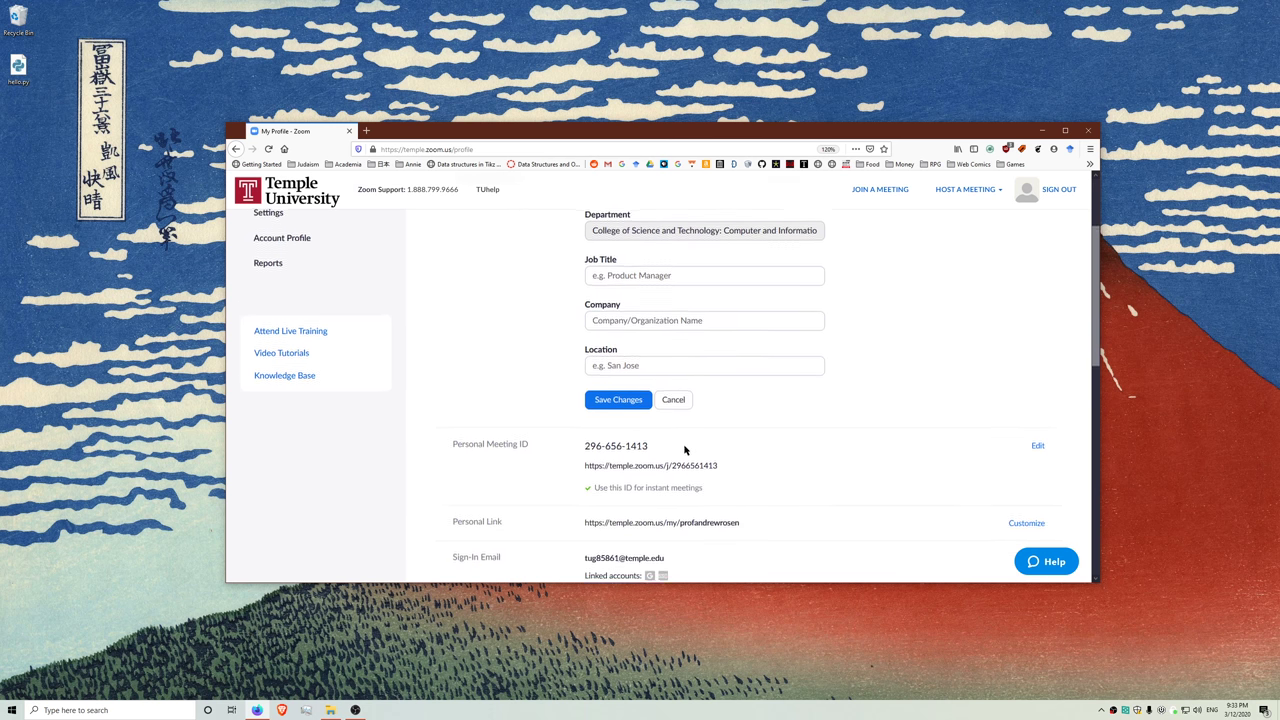
click(673, 400)
scroll(479, 321, up, 1)
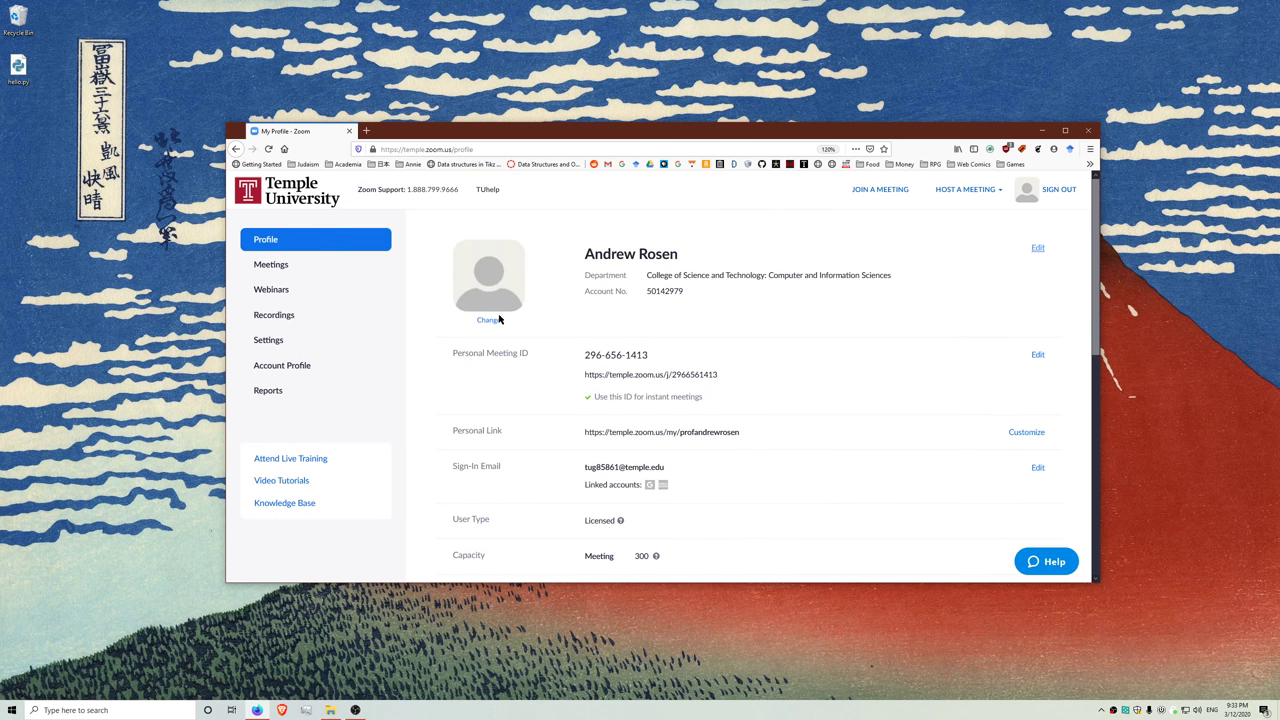
- Start changing the profile picture and browse to the D:\Pictures\Avatar folder
click(495, 321)
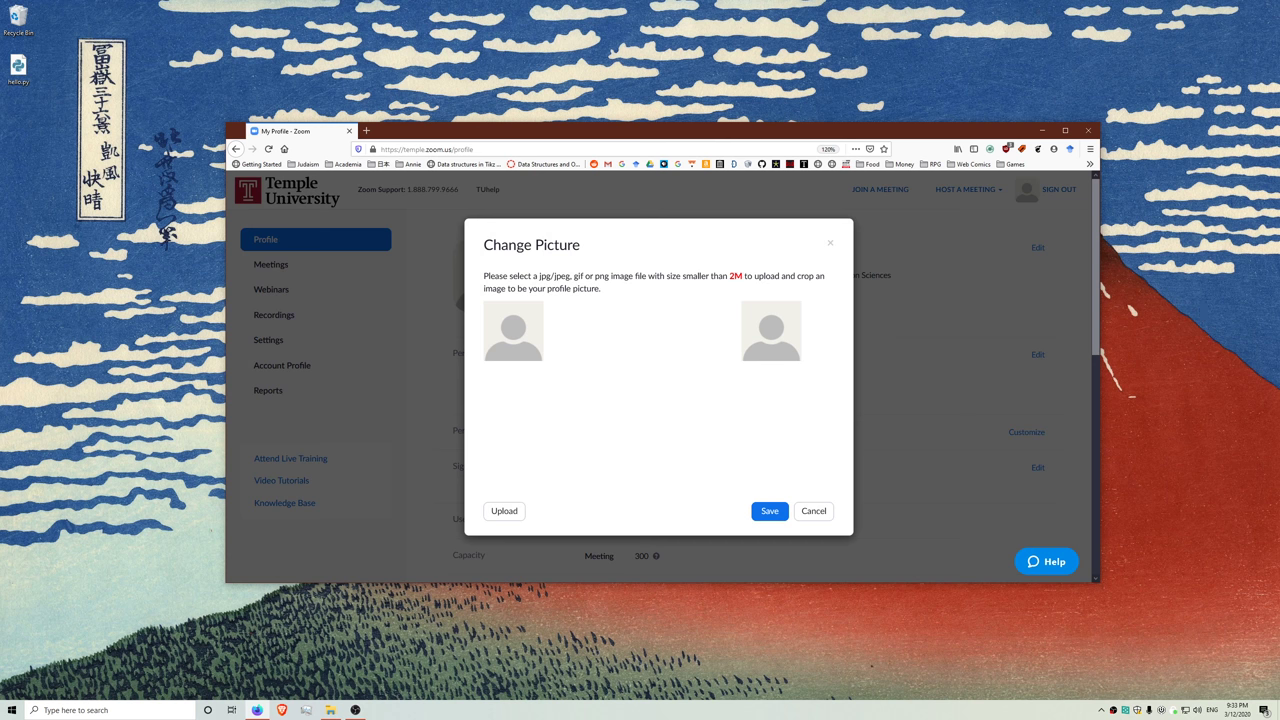
key(super+e)
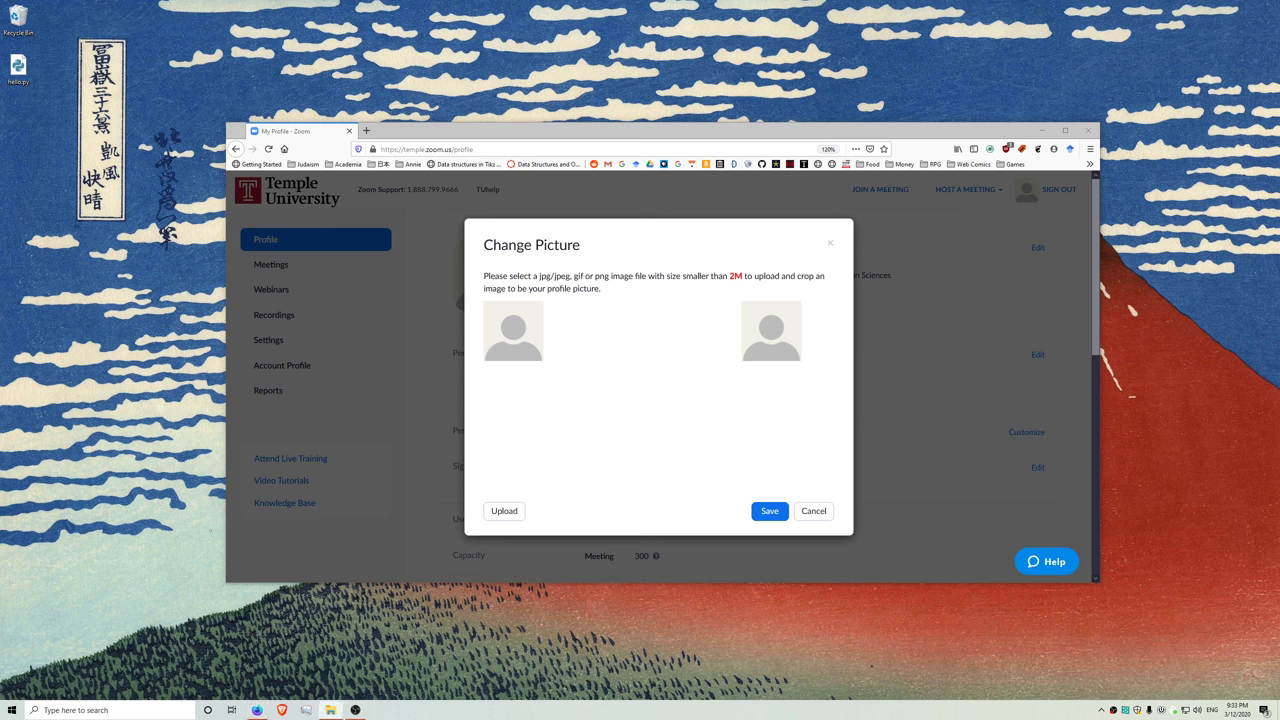
drag(1279, 254, 1279, 440)
click(512, 510)
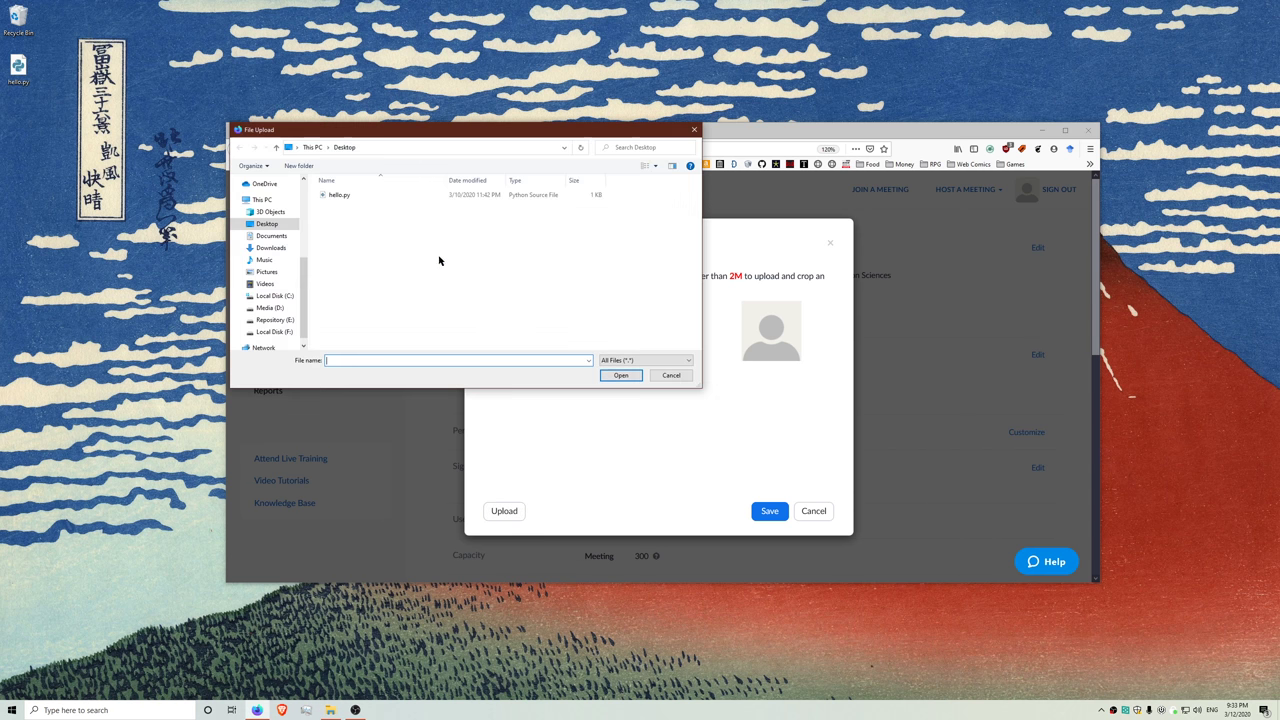
click(270, 307)
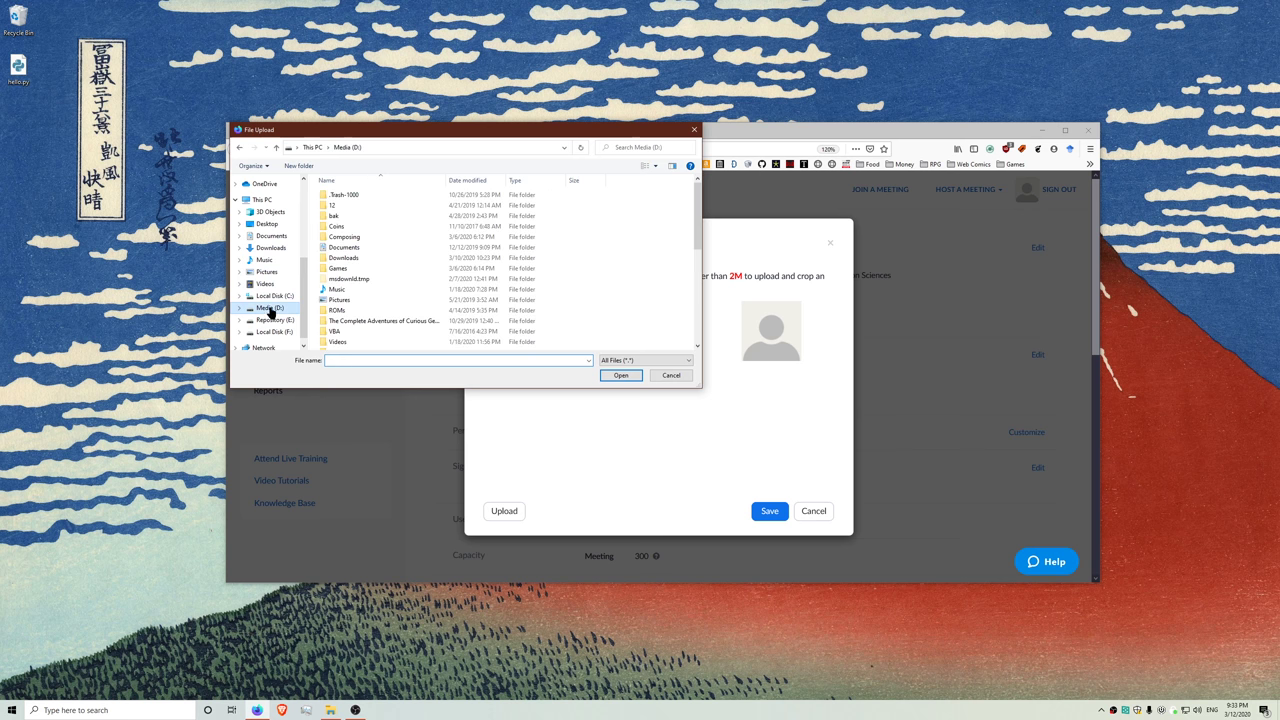
double_click(340, 299)
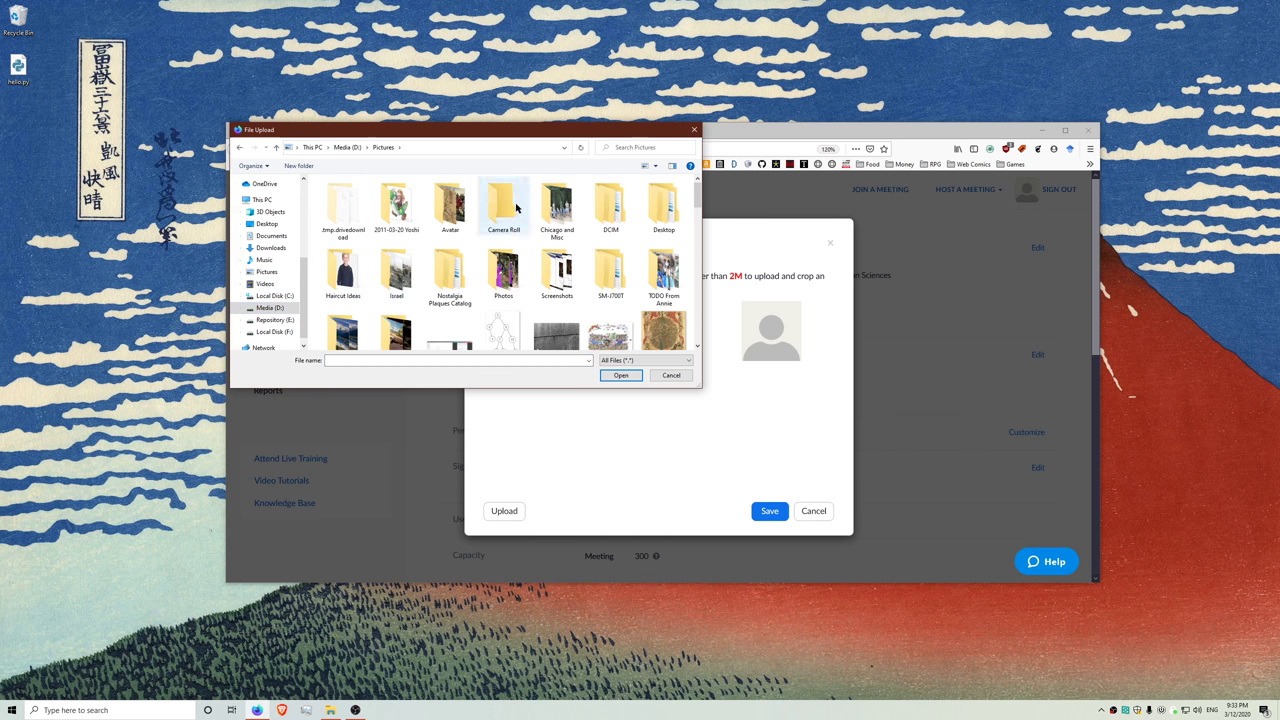
double_click(450, 207)
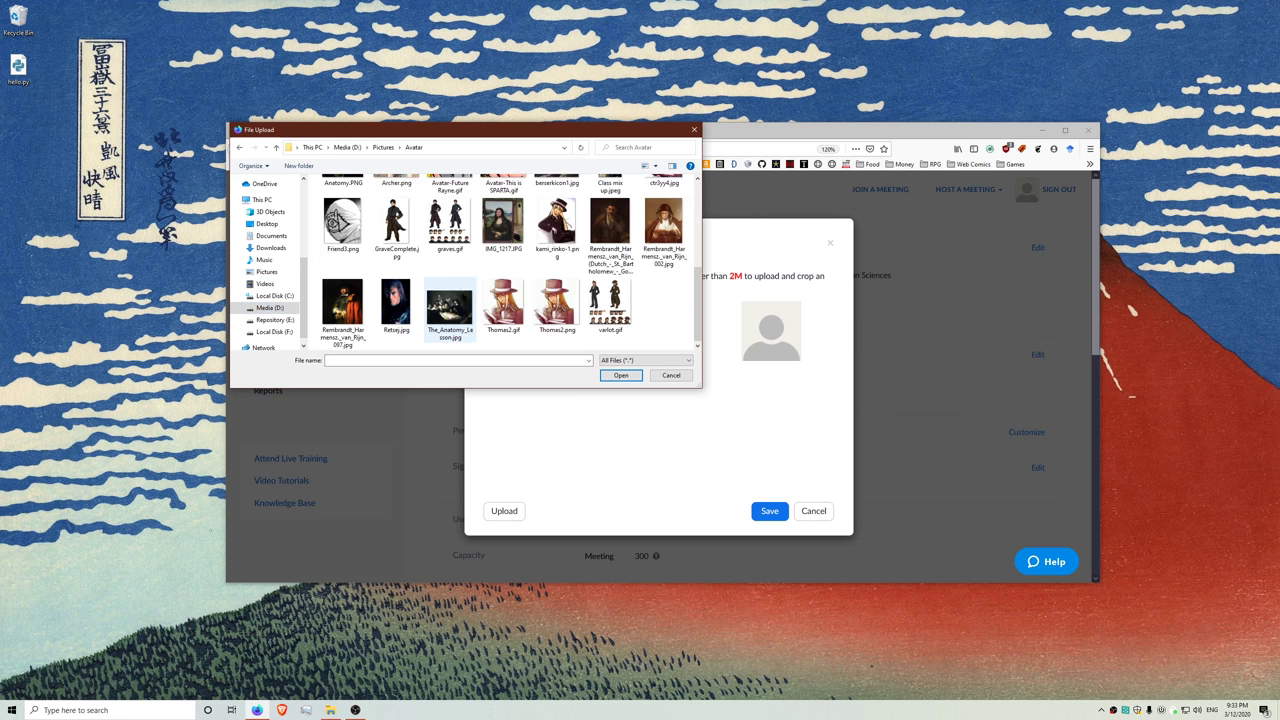
- Upload Class mix up.jpeg, shift the crop area lower, and save the picture
scroll(441, 294, up, 1)
scroll(441, 294, down, 1)
scroll(600, 311, up, 3)
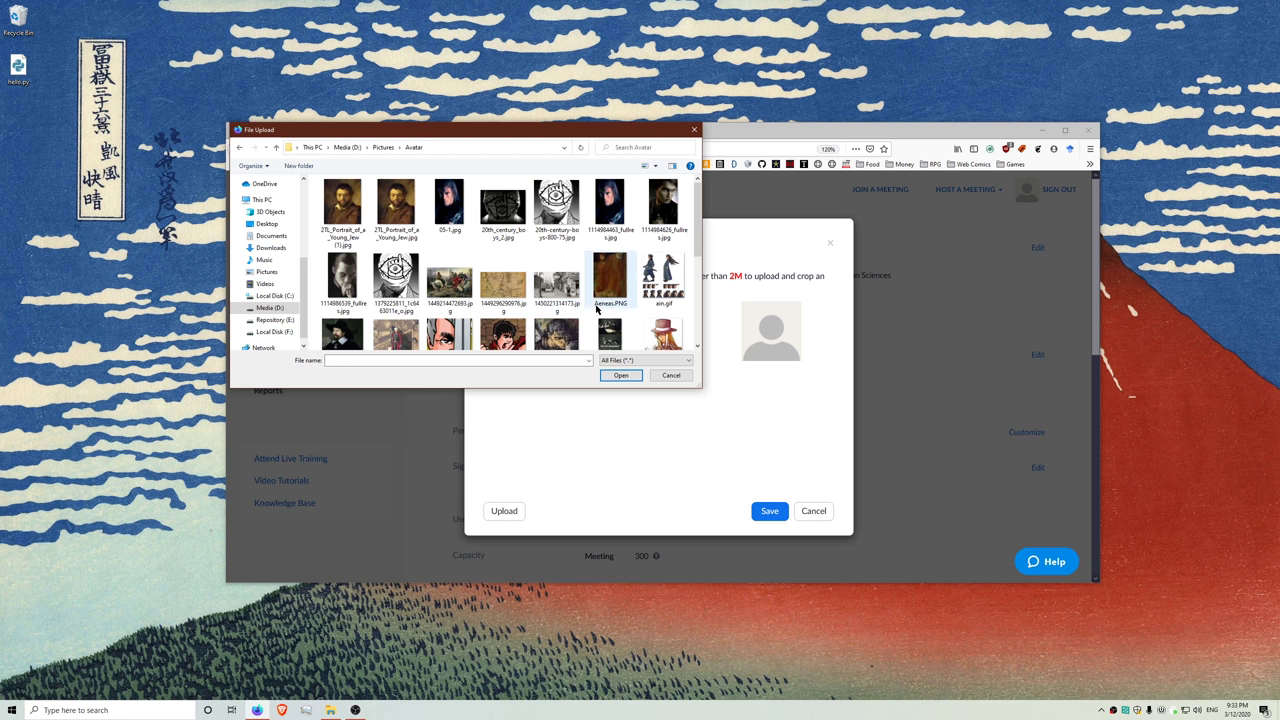
double_click(609, 311)
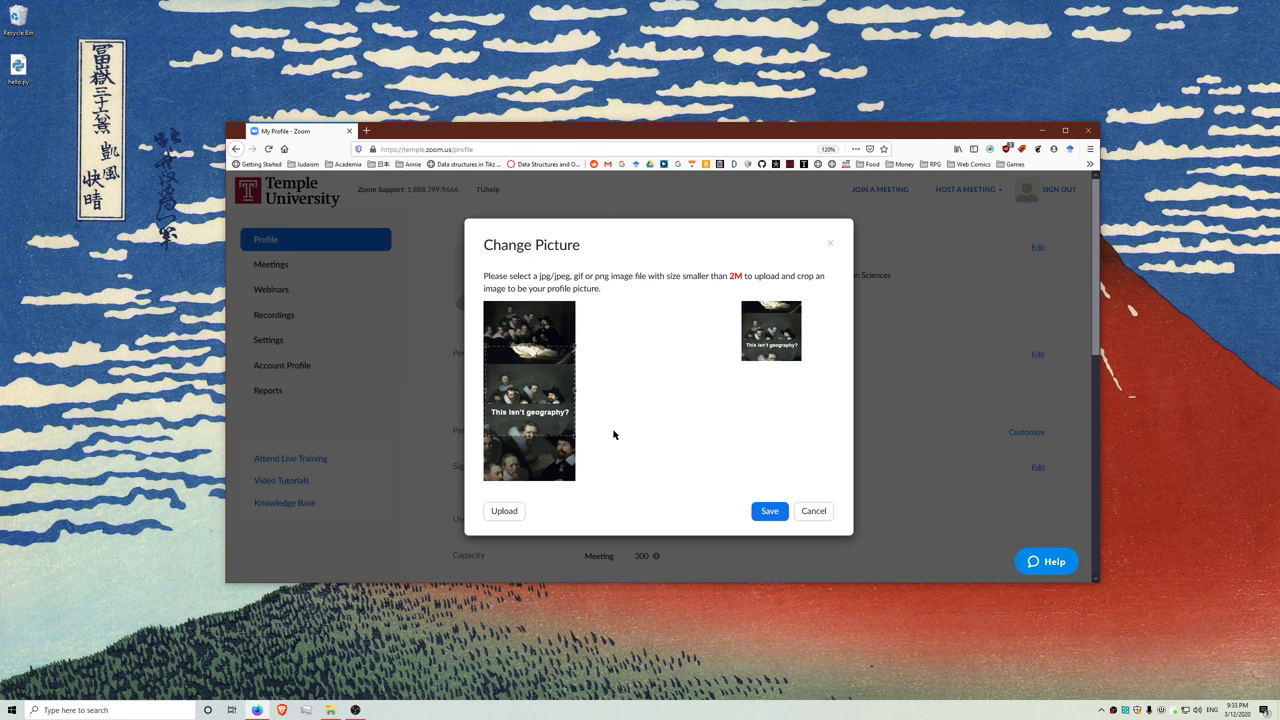
drag(551, 397, 550, 453)
click(760, 511)
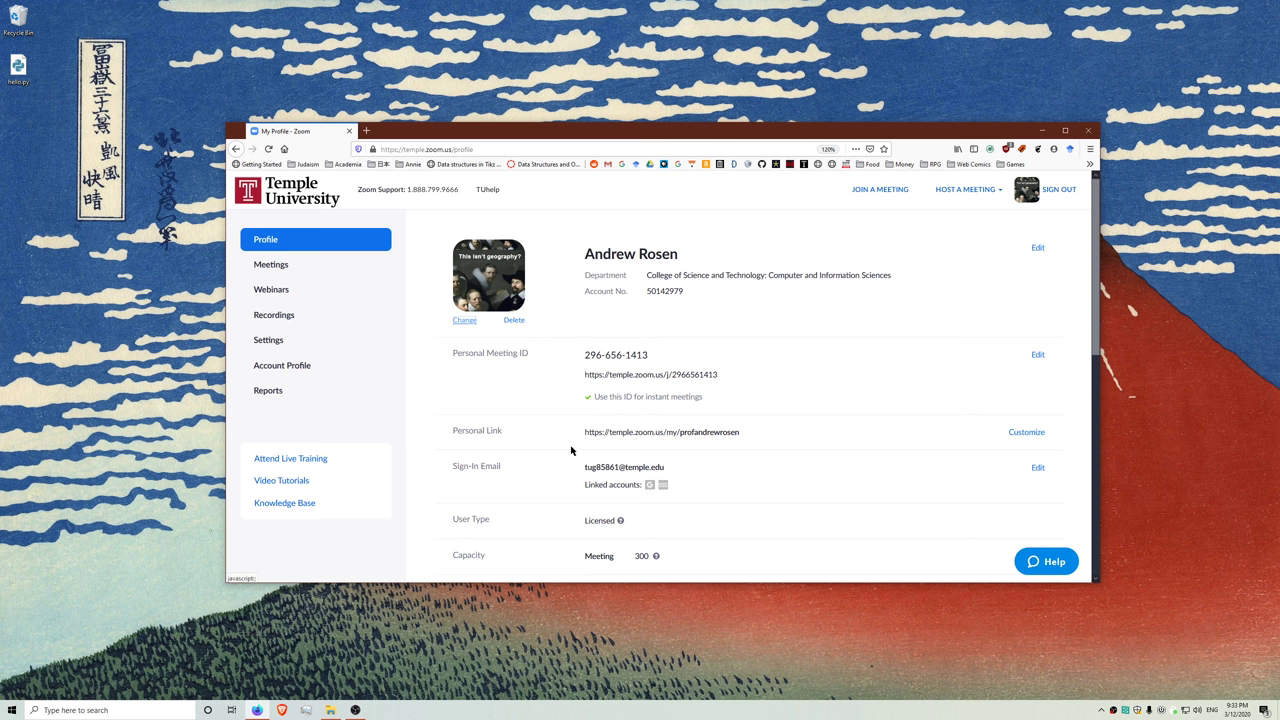
- Open the Personal Meeting ID editor and close it without saving
scroll(751, 346, down, 2)
scroll(654, 314, up, 2)
scroll(620, 338, down, 1)
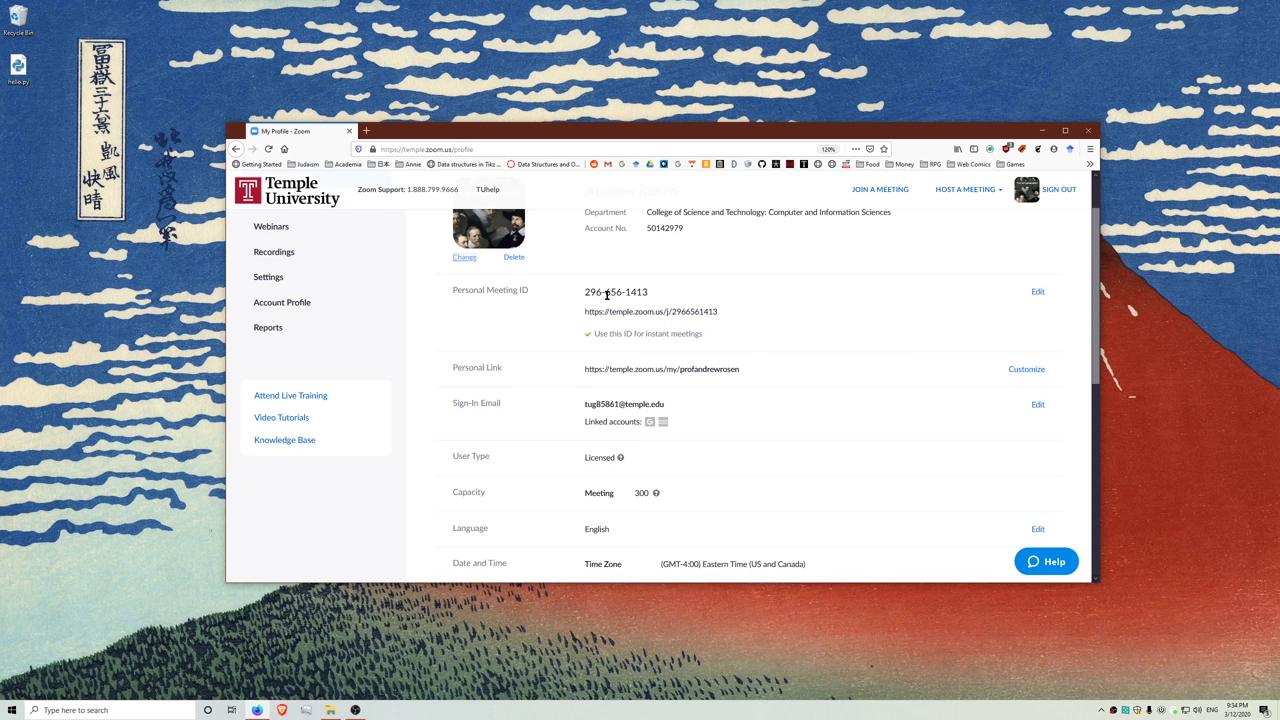
drag(596, 311, 673, 313)
click(1034, 292)
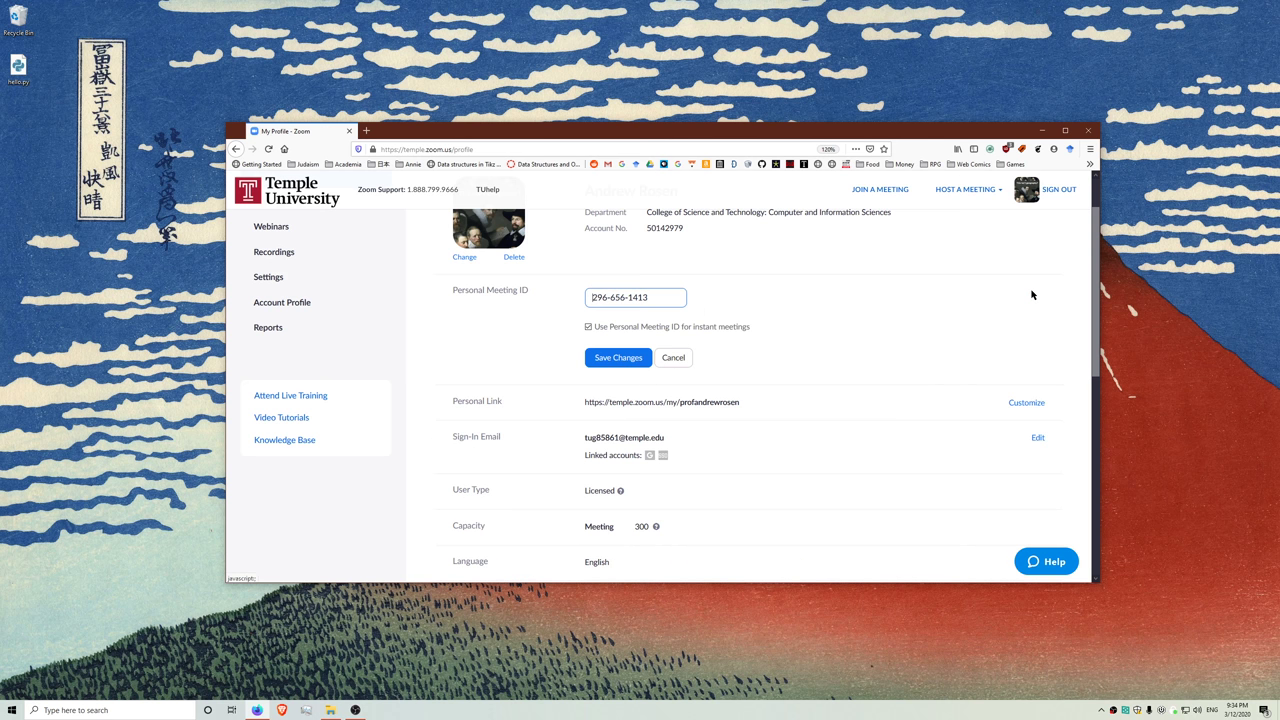
click(671, 355)
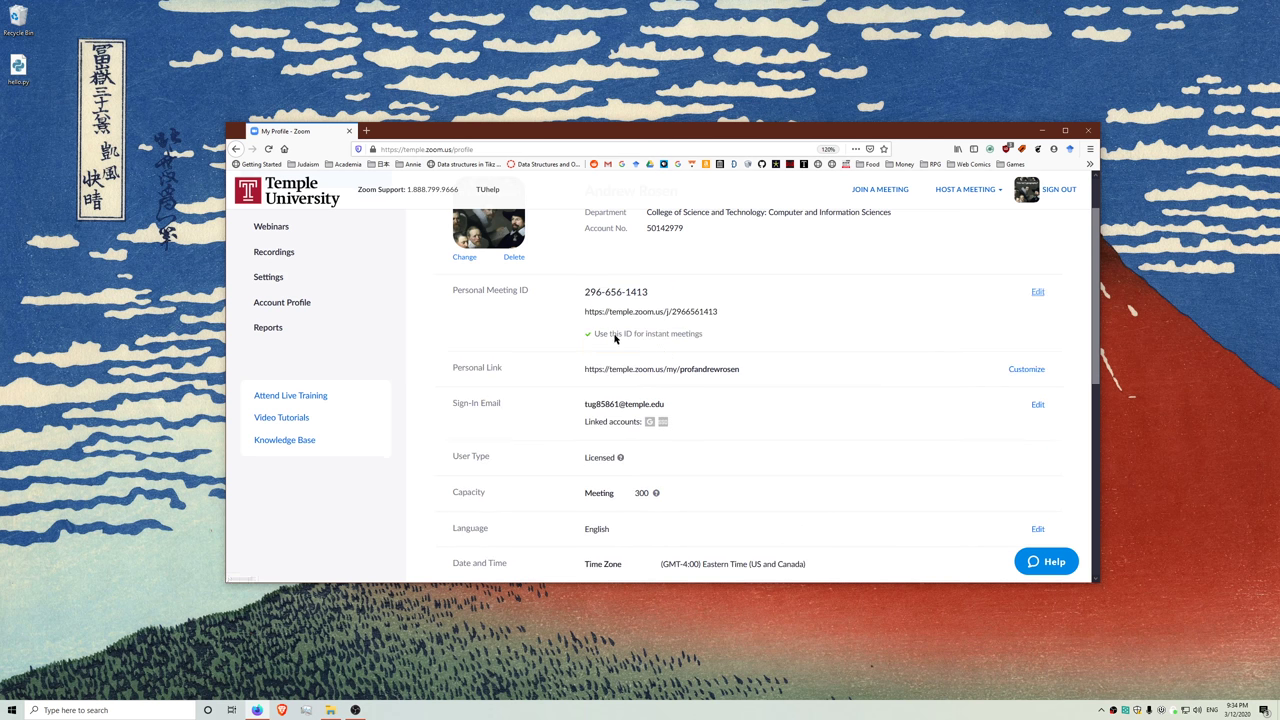
- Open the Personal Link customize form, inspect the link name, and cancel without changes
triple_click(503, 378)
drag(680, 369, 770, 373)
click(1026, 369)
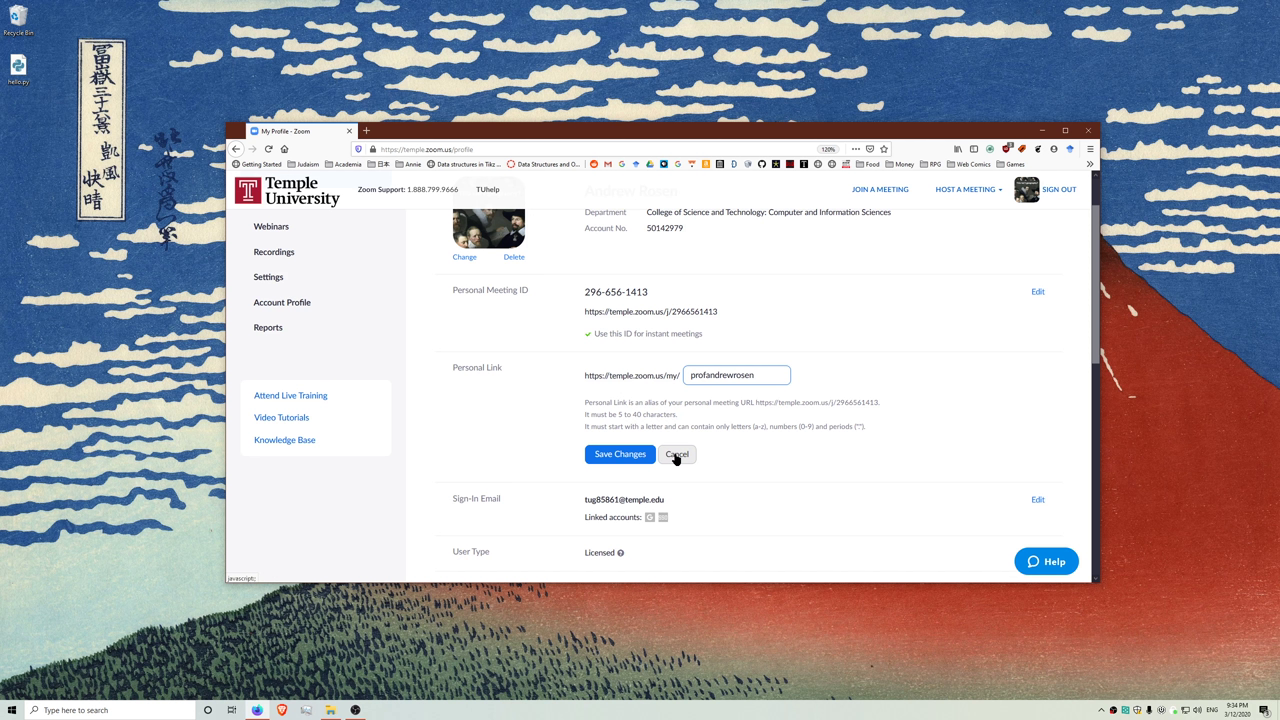
drag(697, 373, 624, 373)
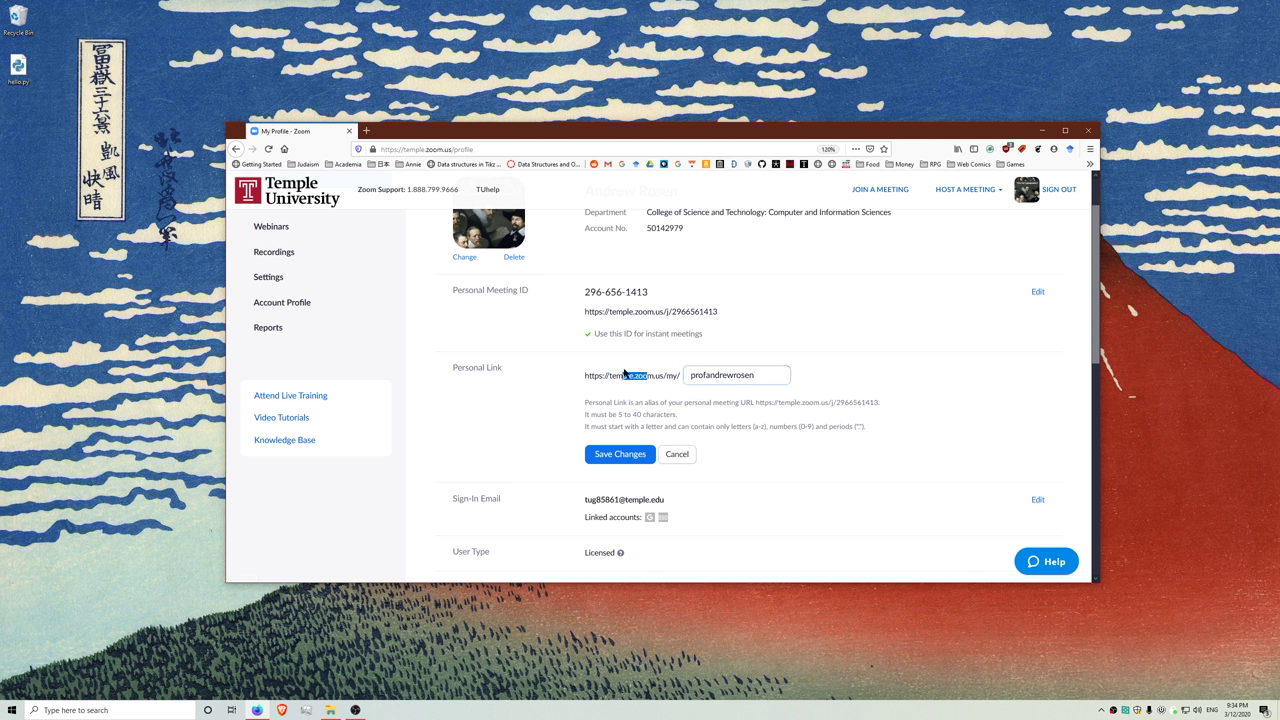
click(752, 375)
drag(752, 375, 676, 375)
click(738, 375)
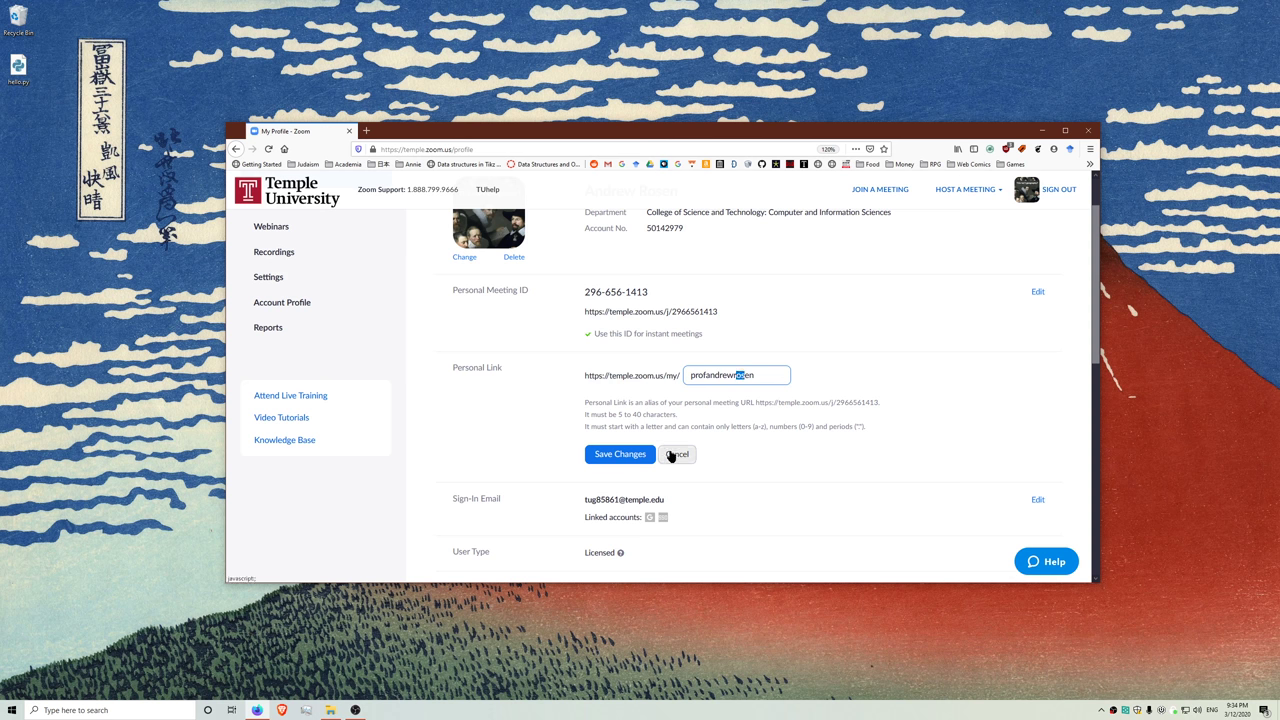
click(671, 455)
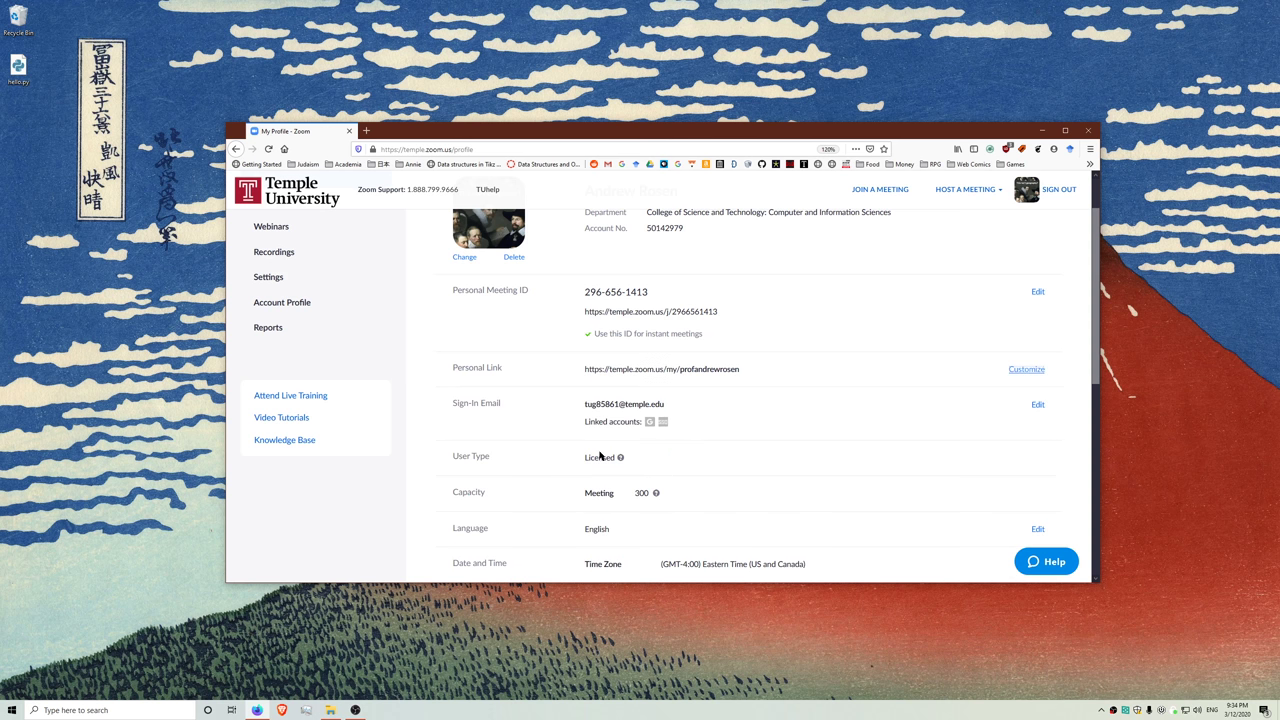
scroll(612, 456, down, 4)
scroll(591, 420, up, 3)
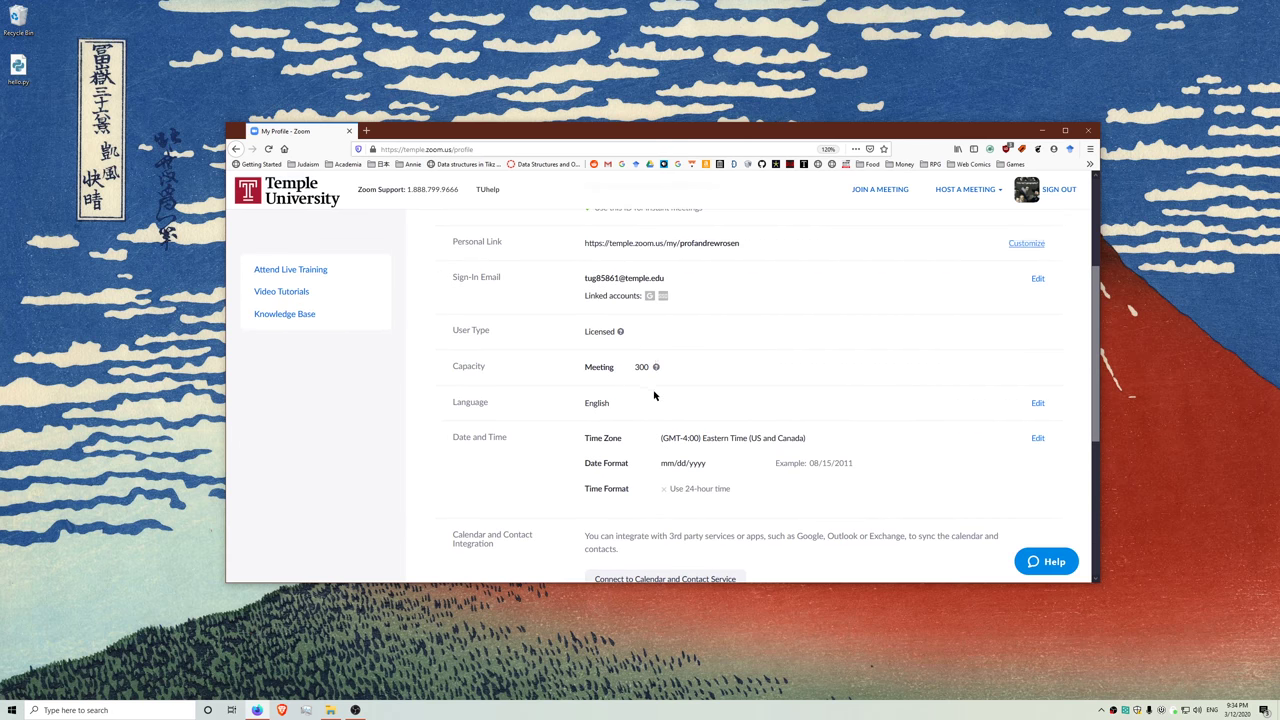
scroll(565, 416, down, 1)
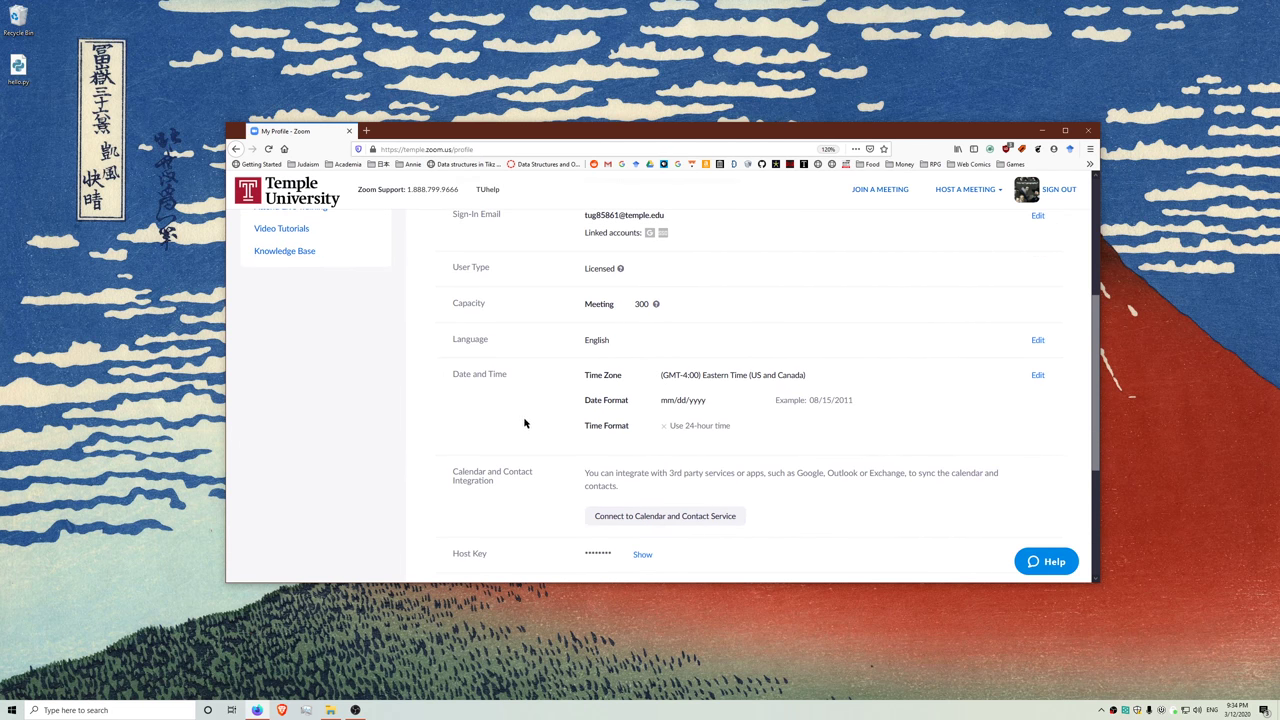
scroll(524, 423, up, 4)
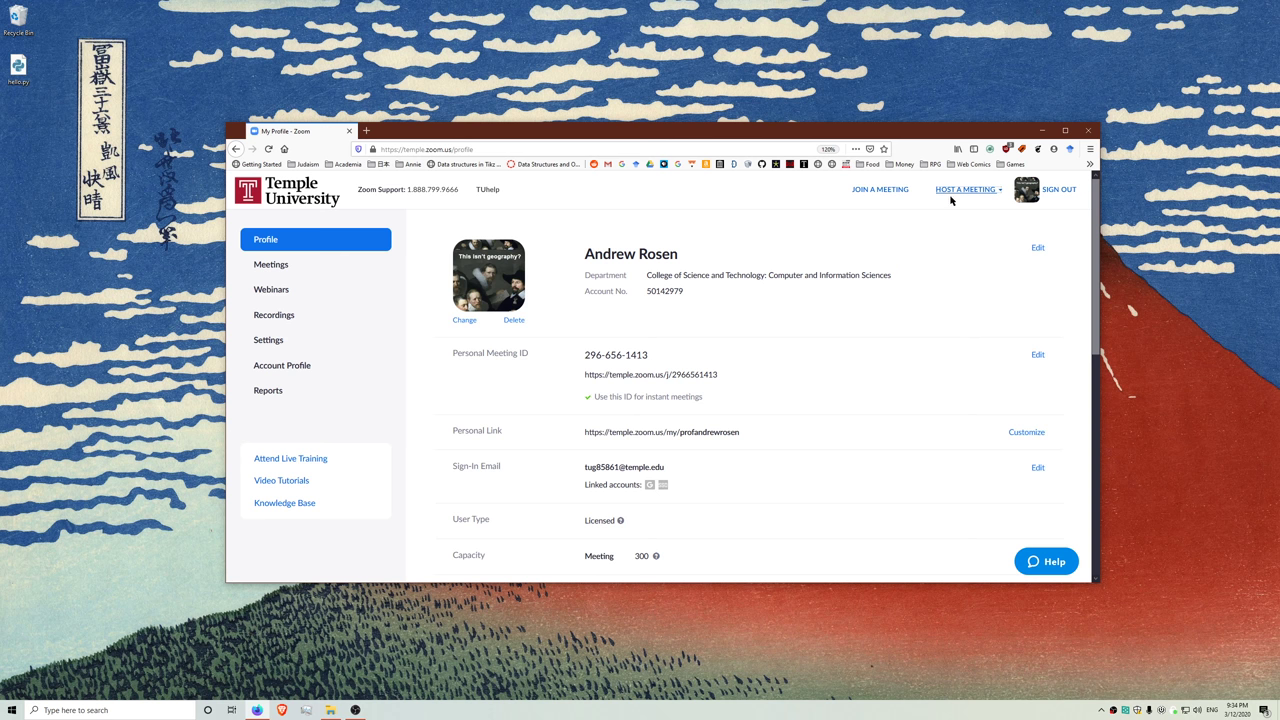
- Launch a video-on test meeting in the Zoom app, skip audio, then leave it
mouse_move(968, 195)
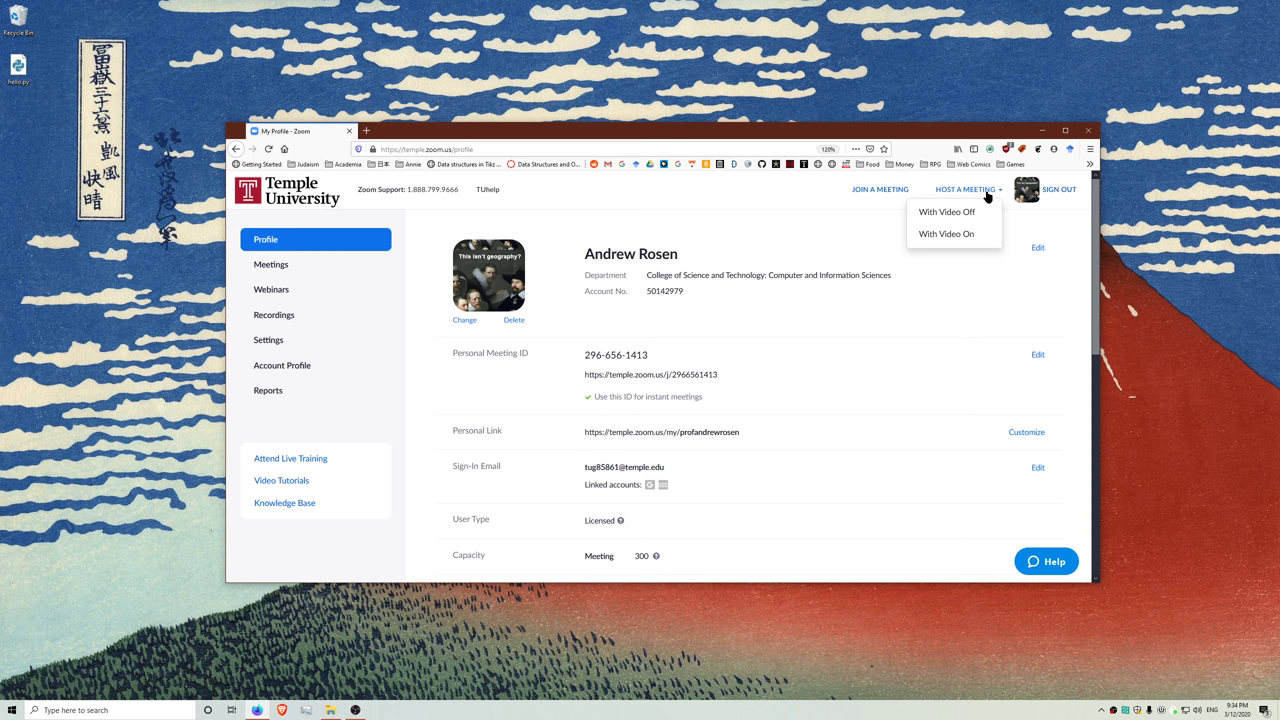
click(960, 235)
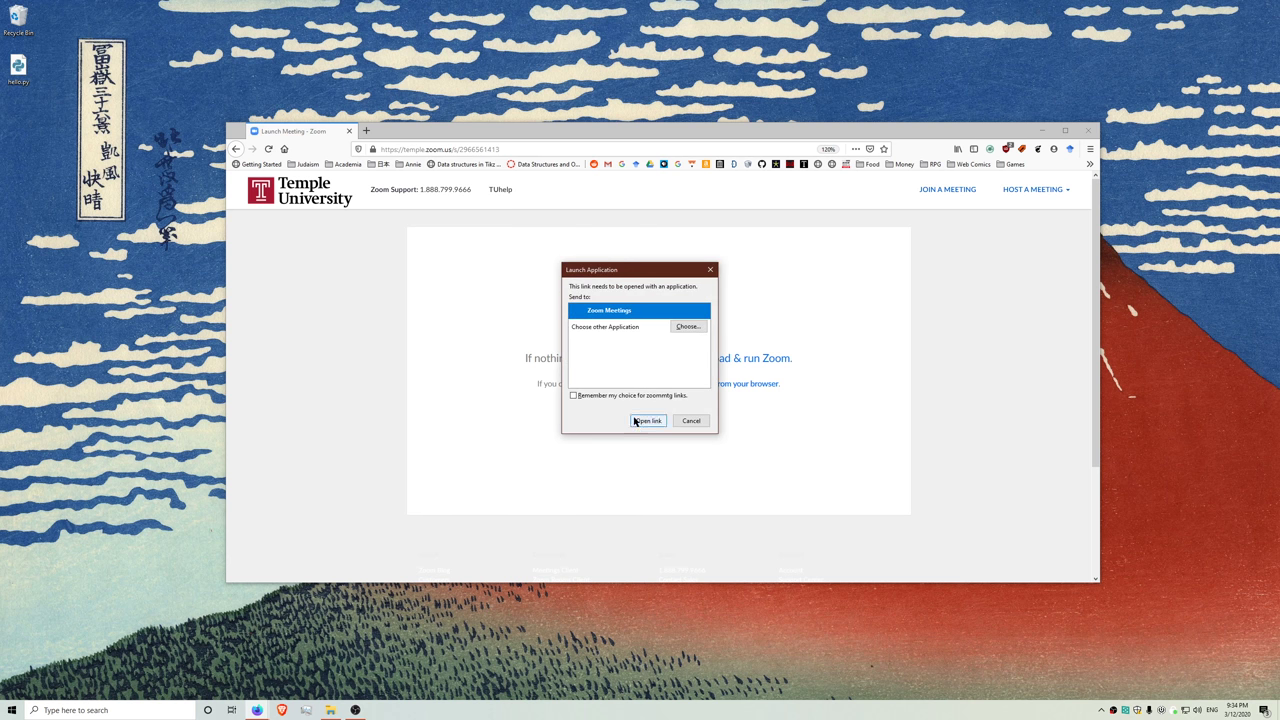
click(646, 421)
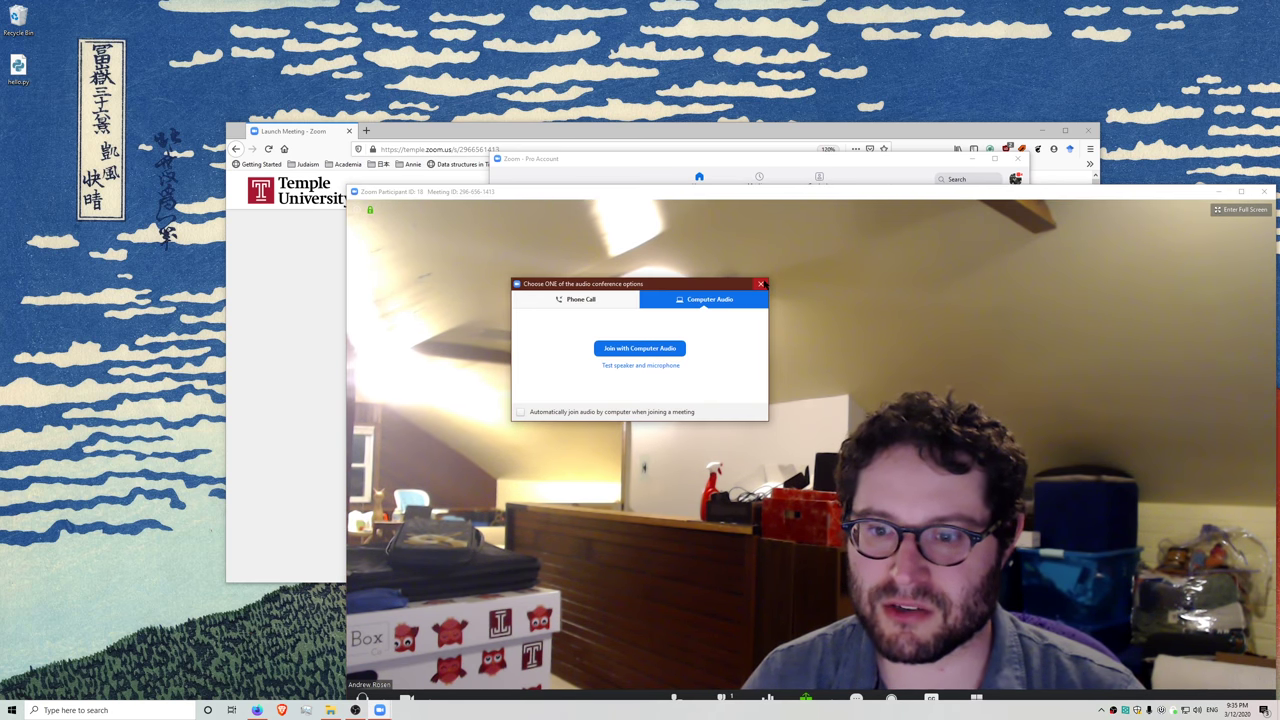
click(761, 284)
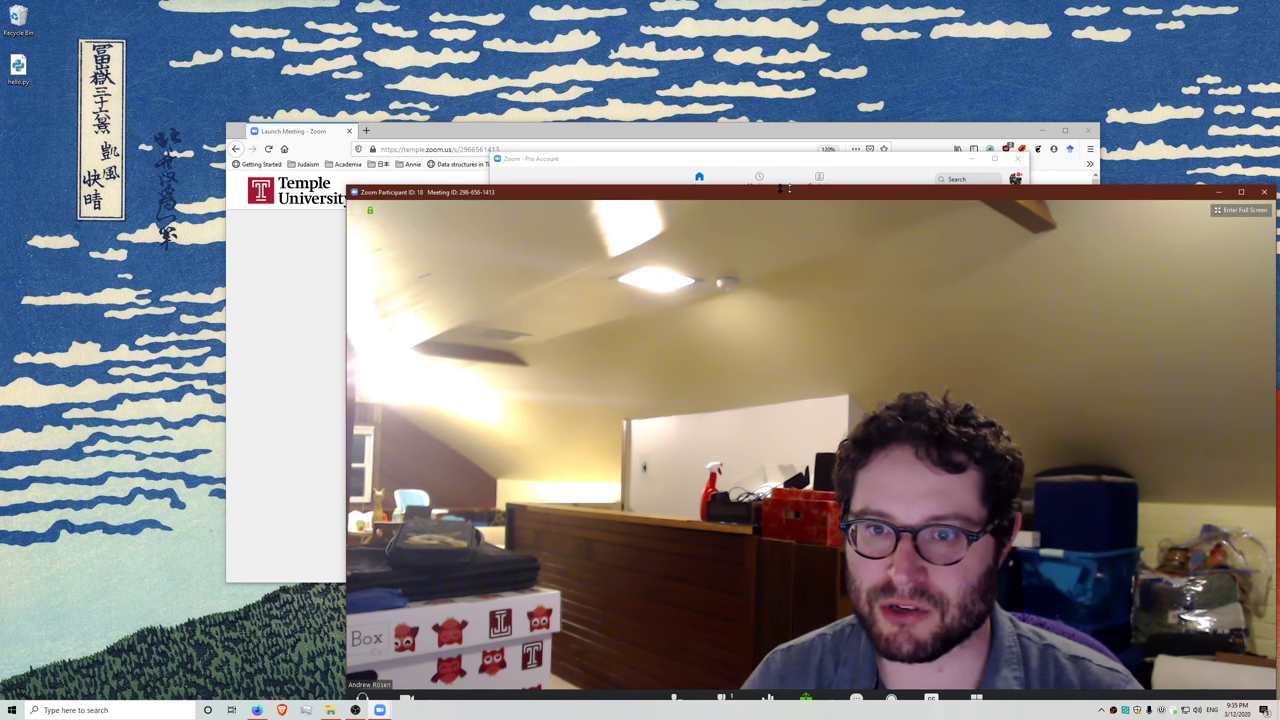
click(1263, 185)
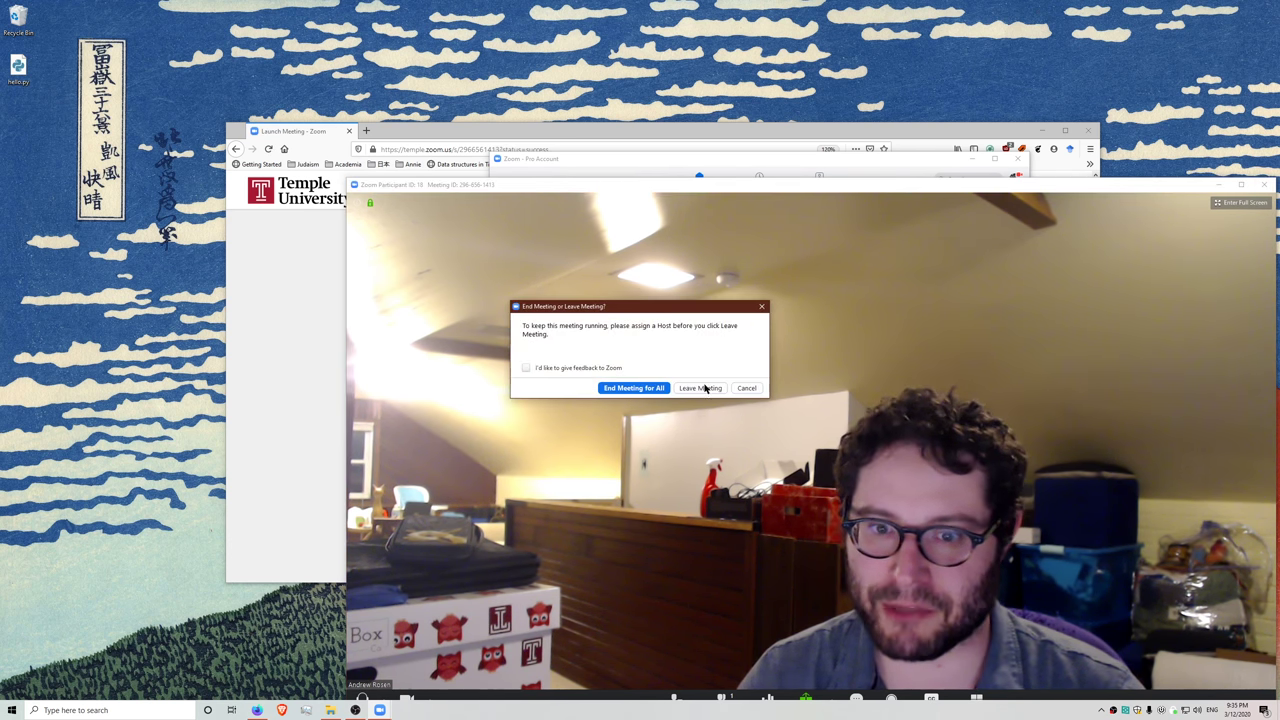
click(681, 387)
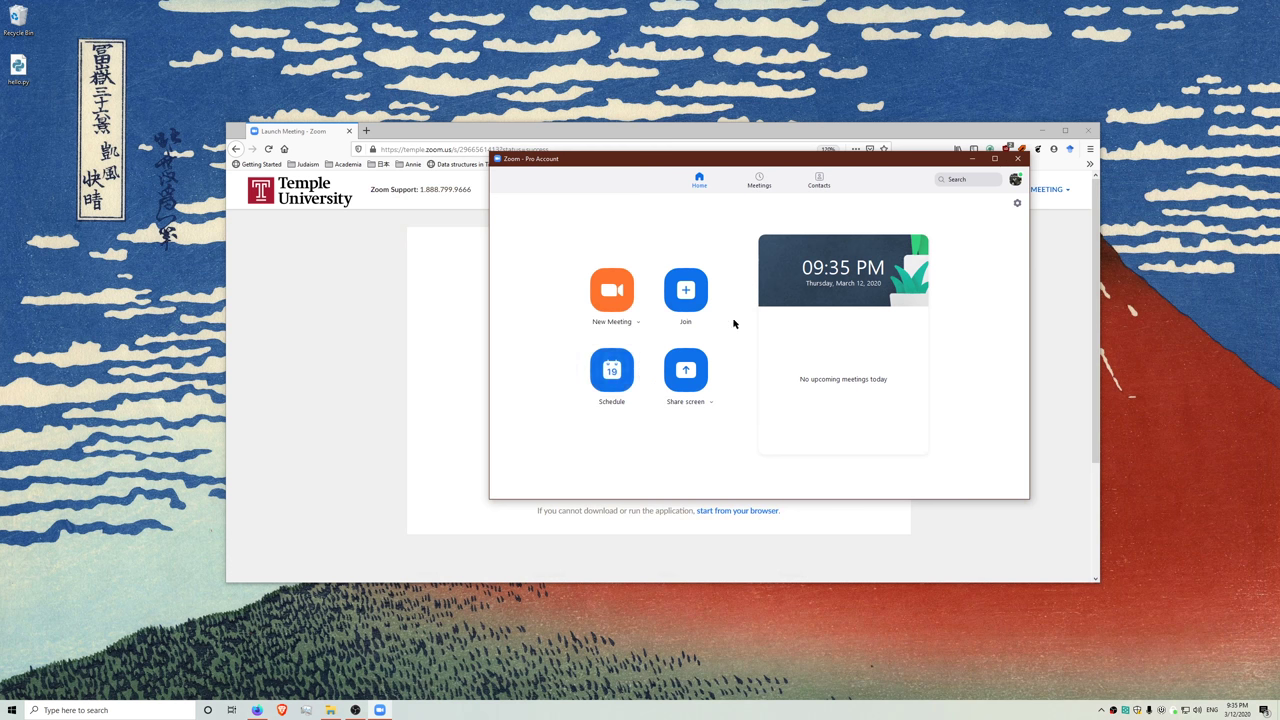
- Show the Video settings with the Logitech HD Pro Webcam C920 kept and Touch up my appearance on
click(1016, 204)
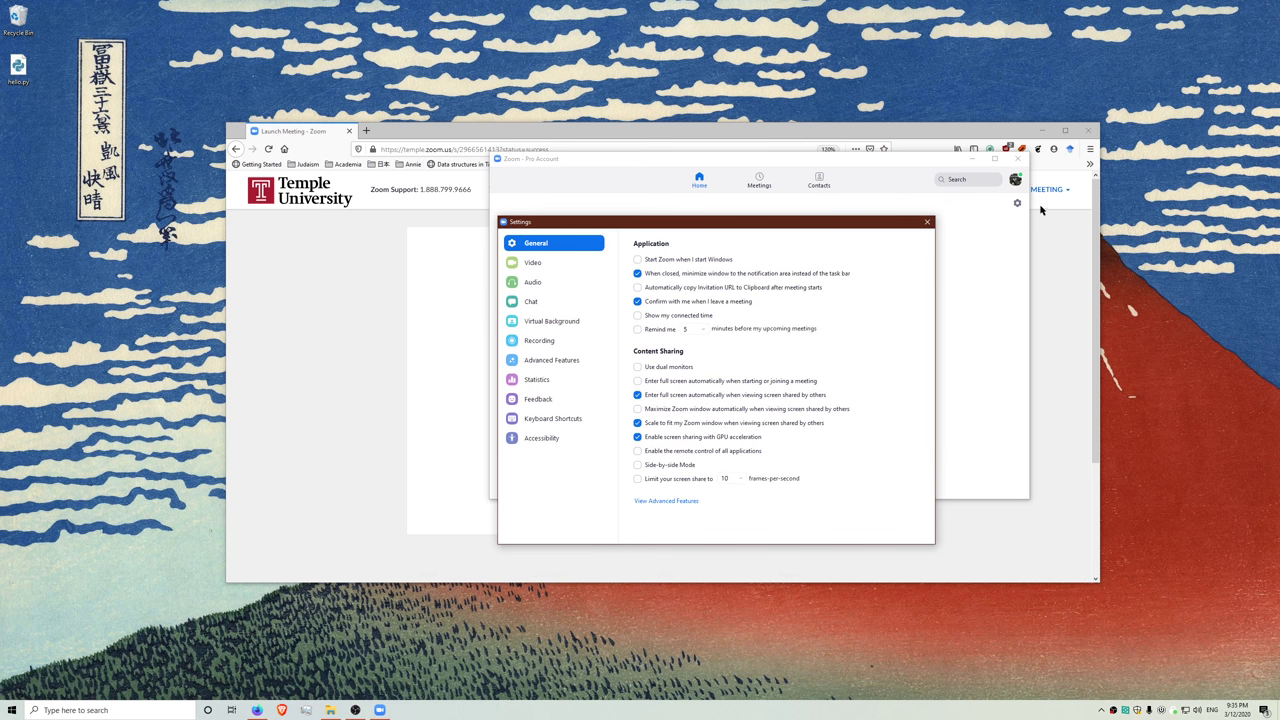
click(535, 265)
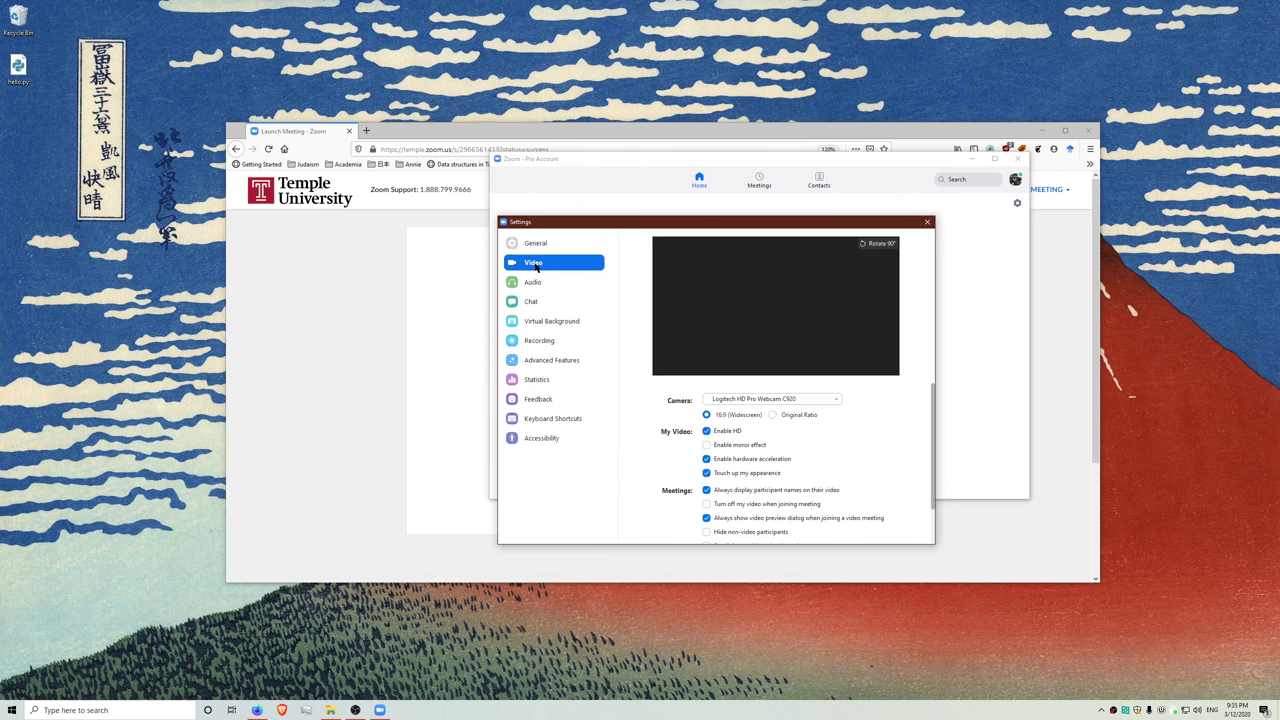
click(756, 398)
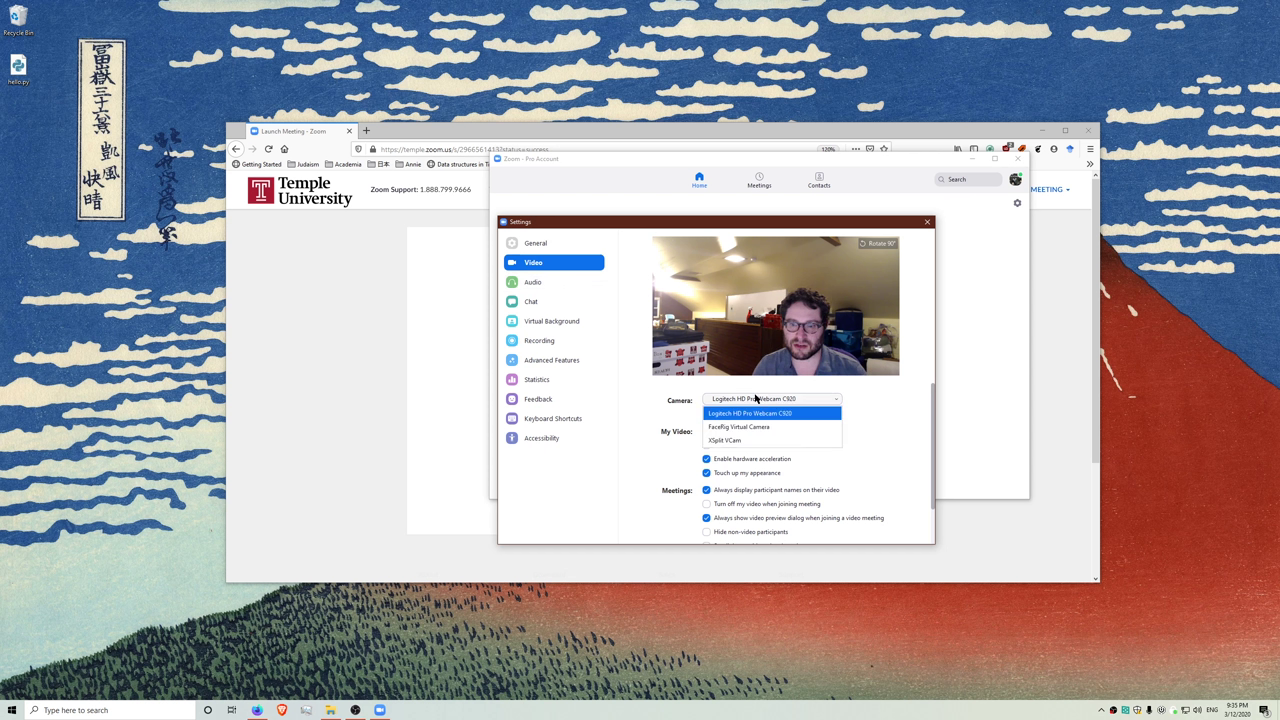
click(748, 413)
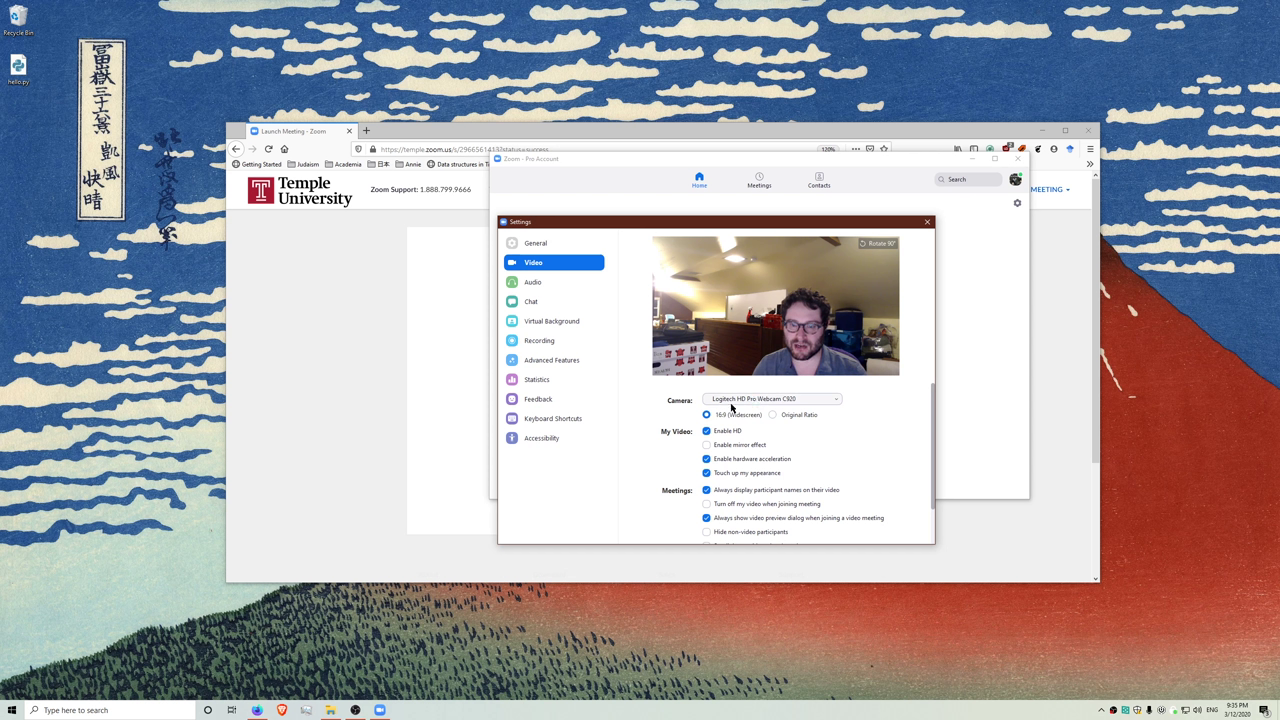
click(707, 476)
click(708, 476)
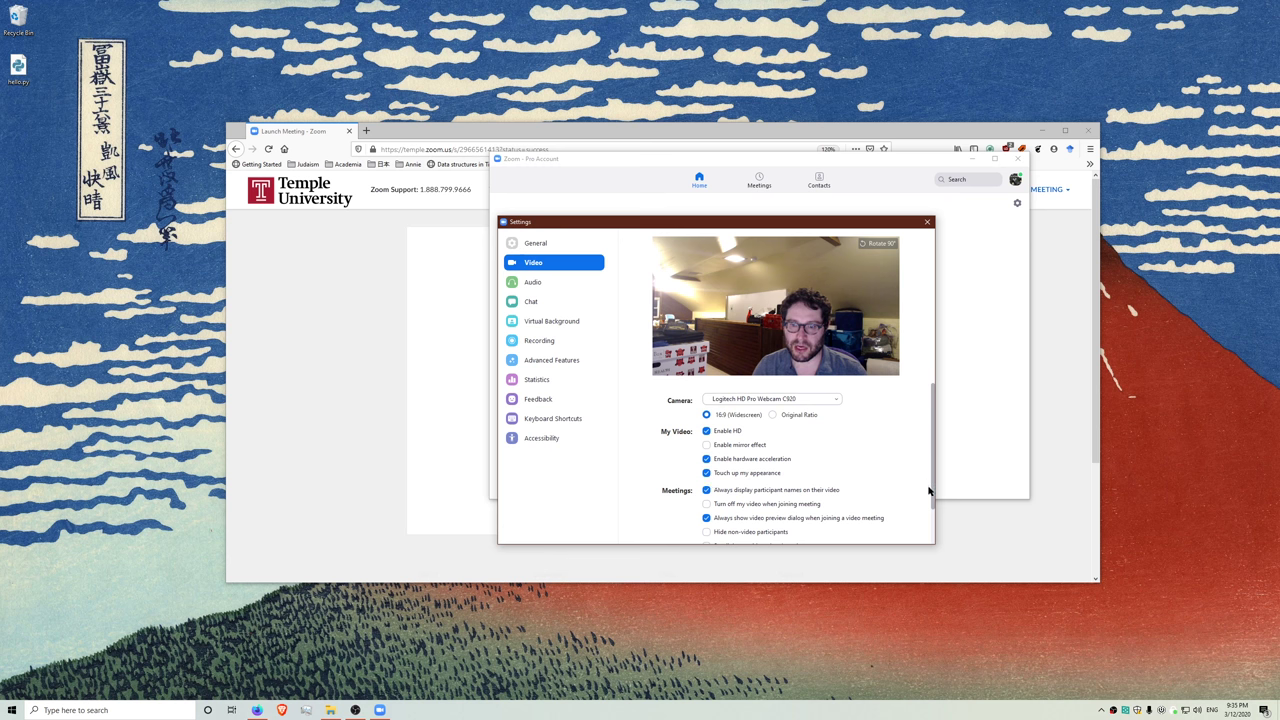
drag(932, 506, 928, 548)
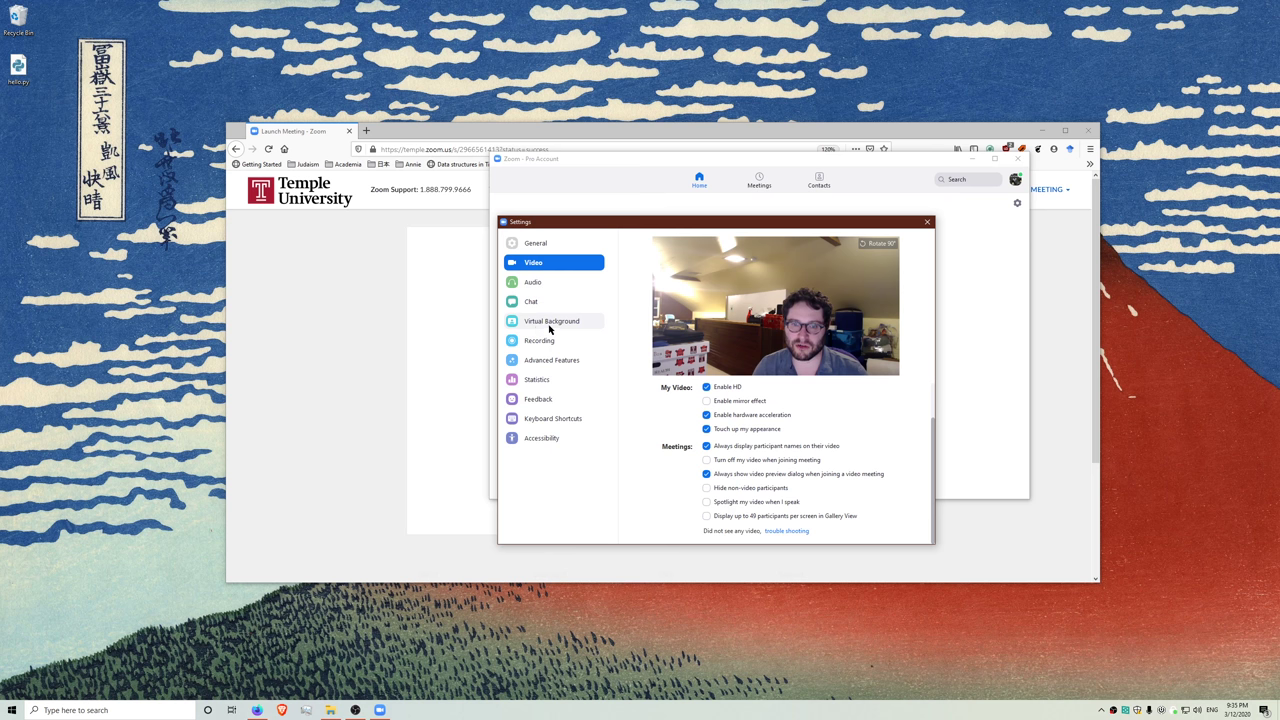
- Download the smart background plug-in and try the Golden Gate and grass backgrounds
click(555, 320)
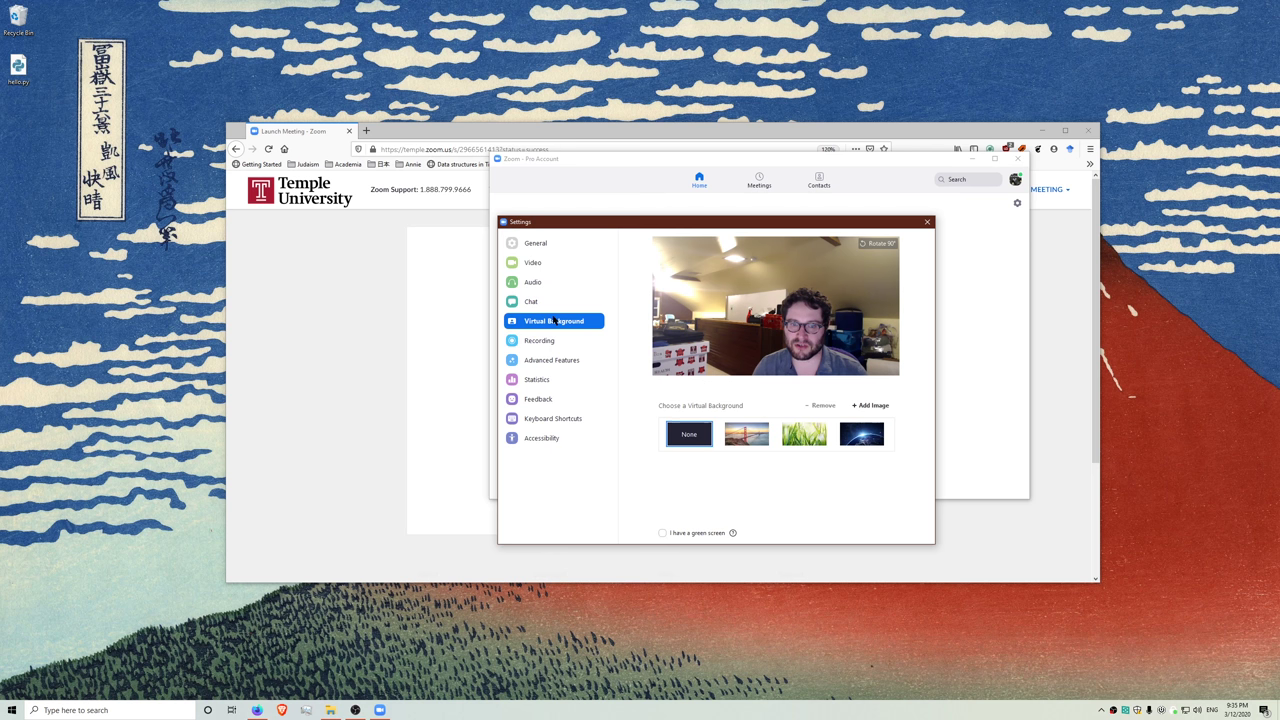
click(748, 445)
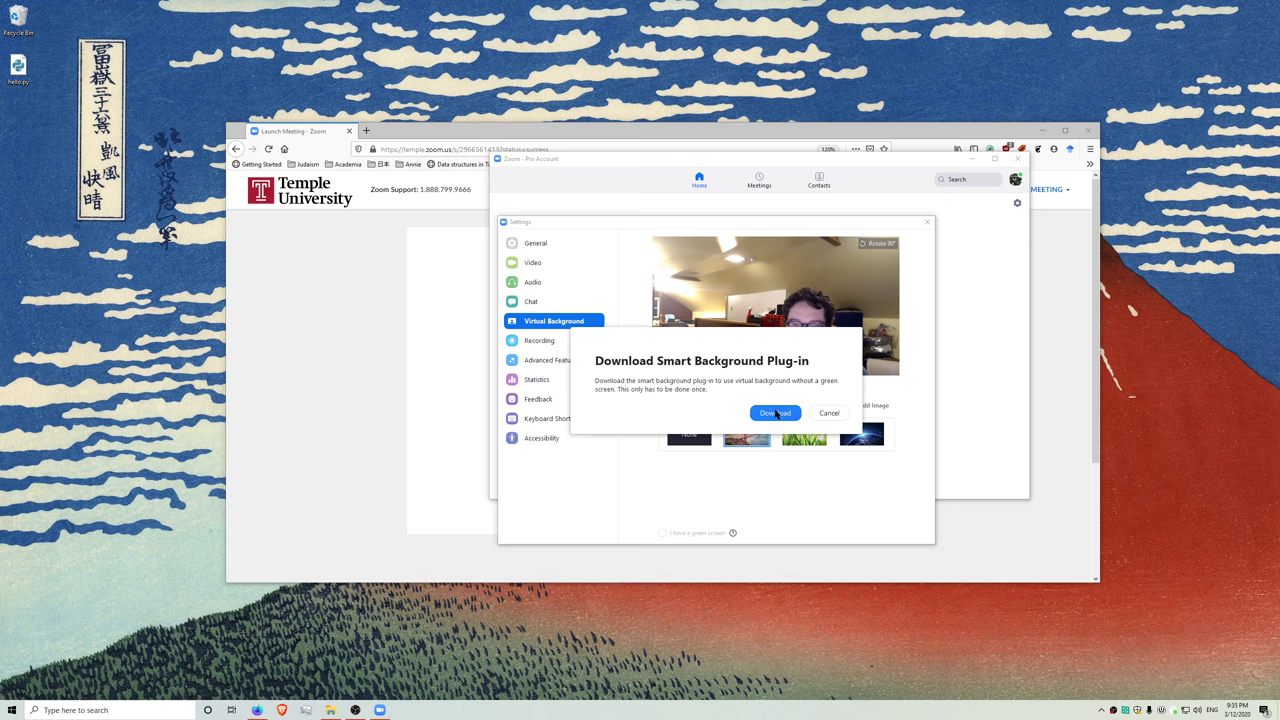
click(774, 416)
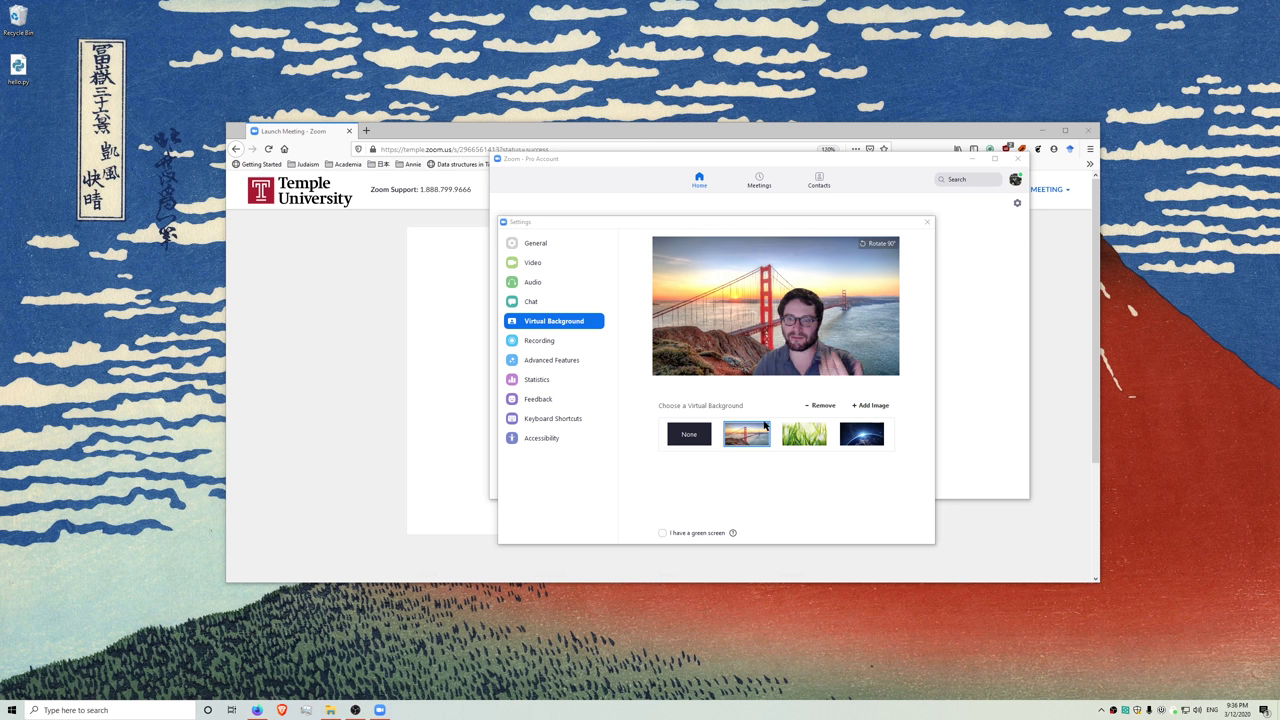
click(689, 434)
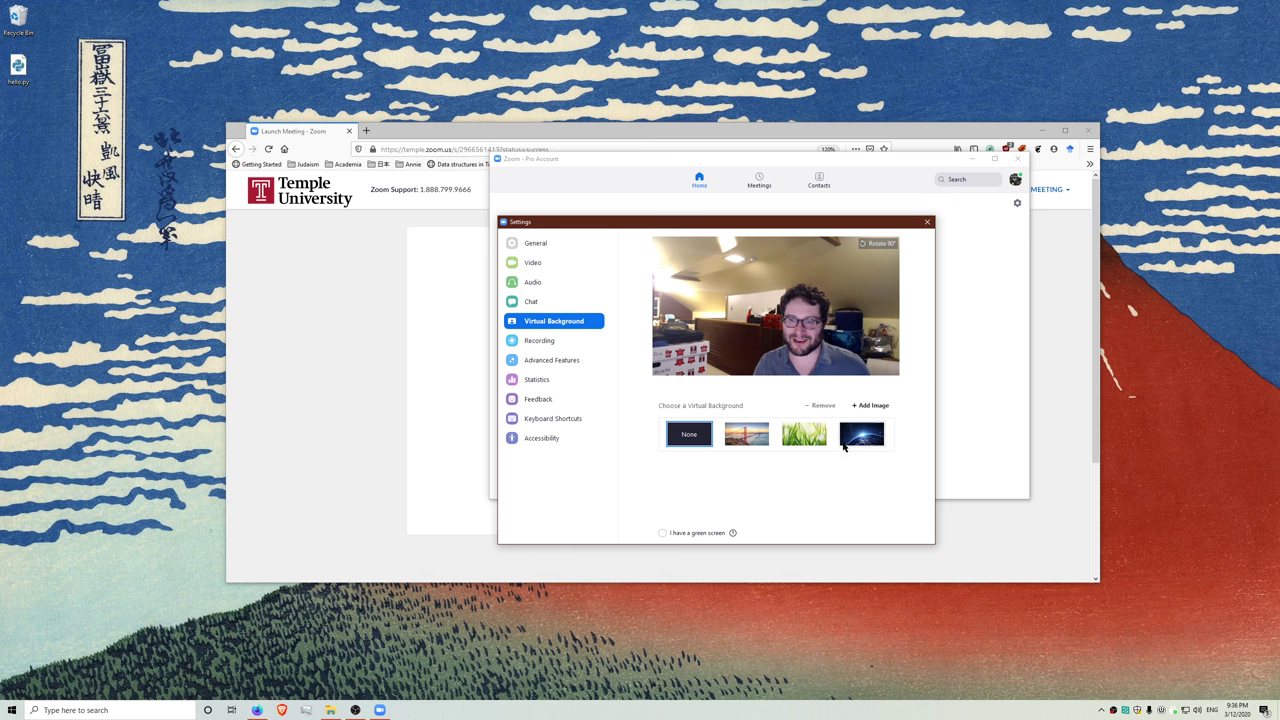
click(814, 437)
click(686, 435)
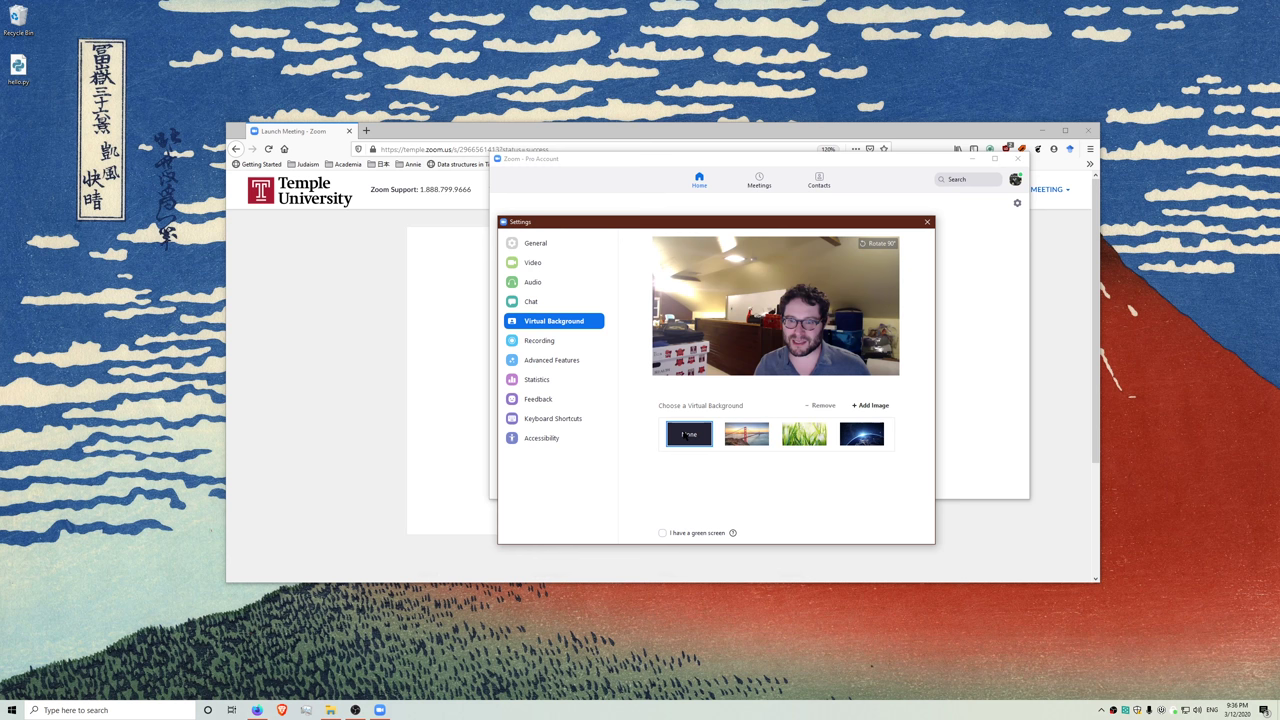
click(747, 434)
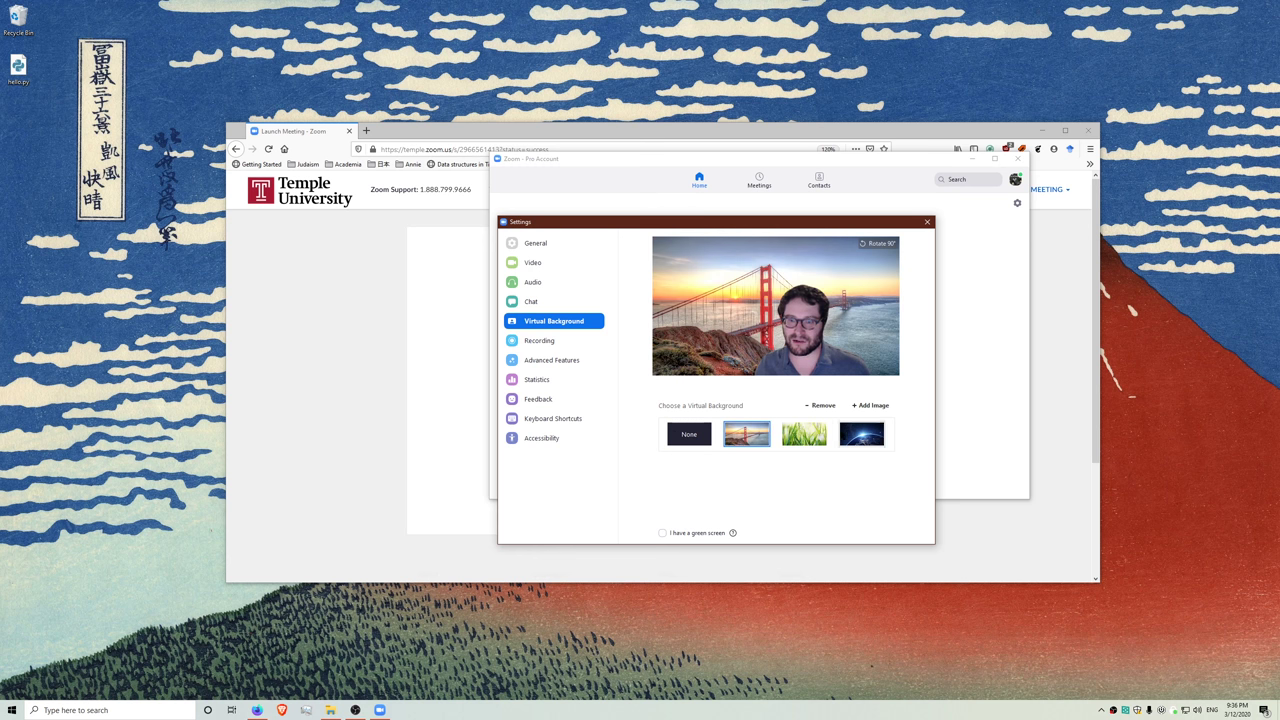
- Add the space view of Earth as a custom background, leaving I have a green screen off
click(870, 405)
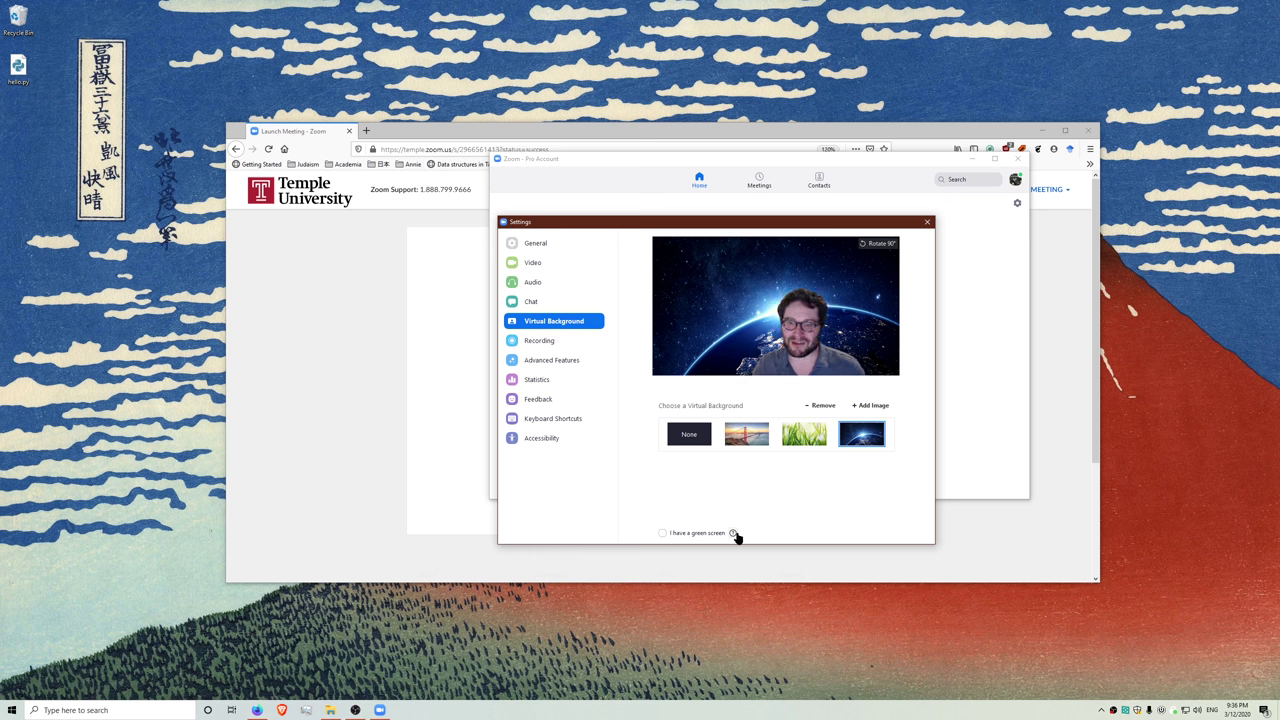
mouse_move(735, 535)
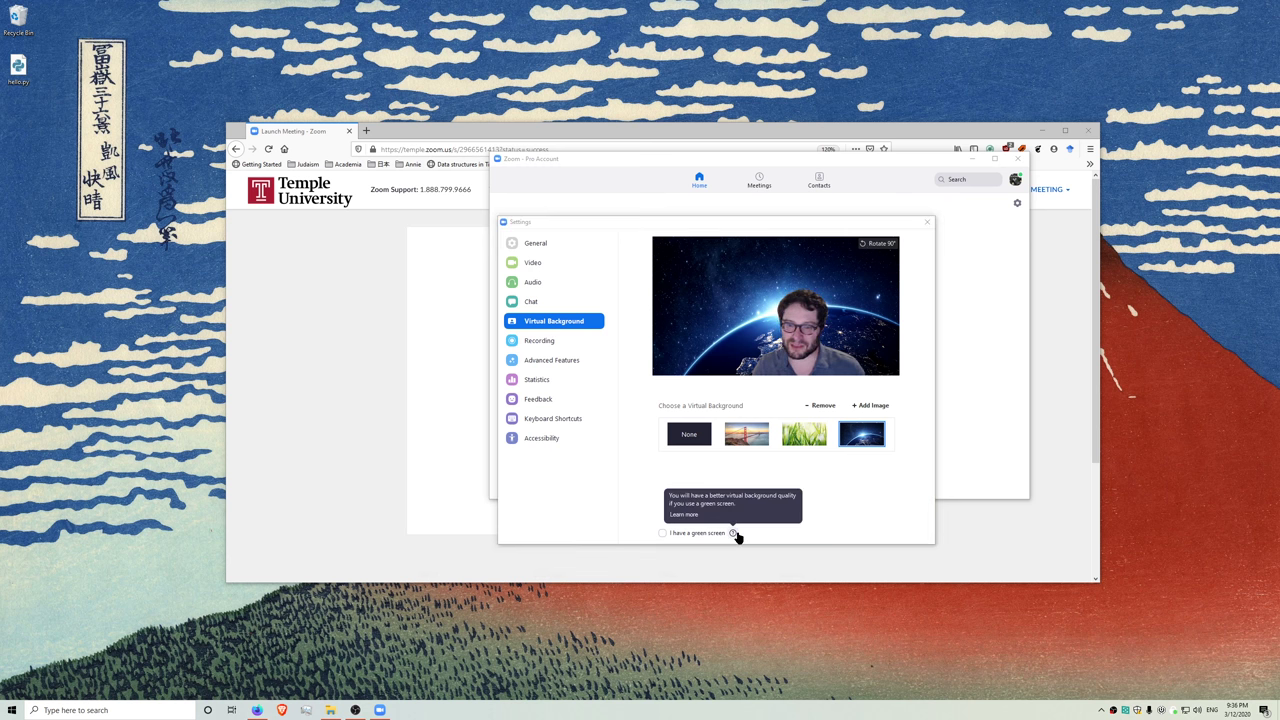
click(663, 533)
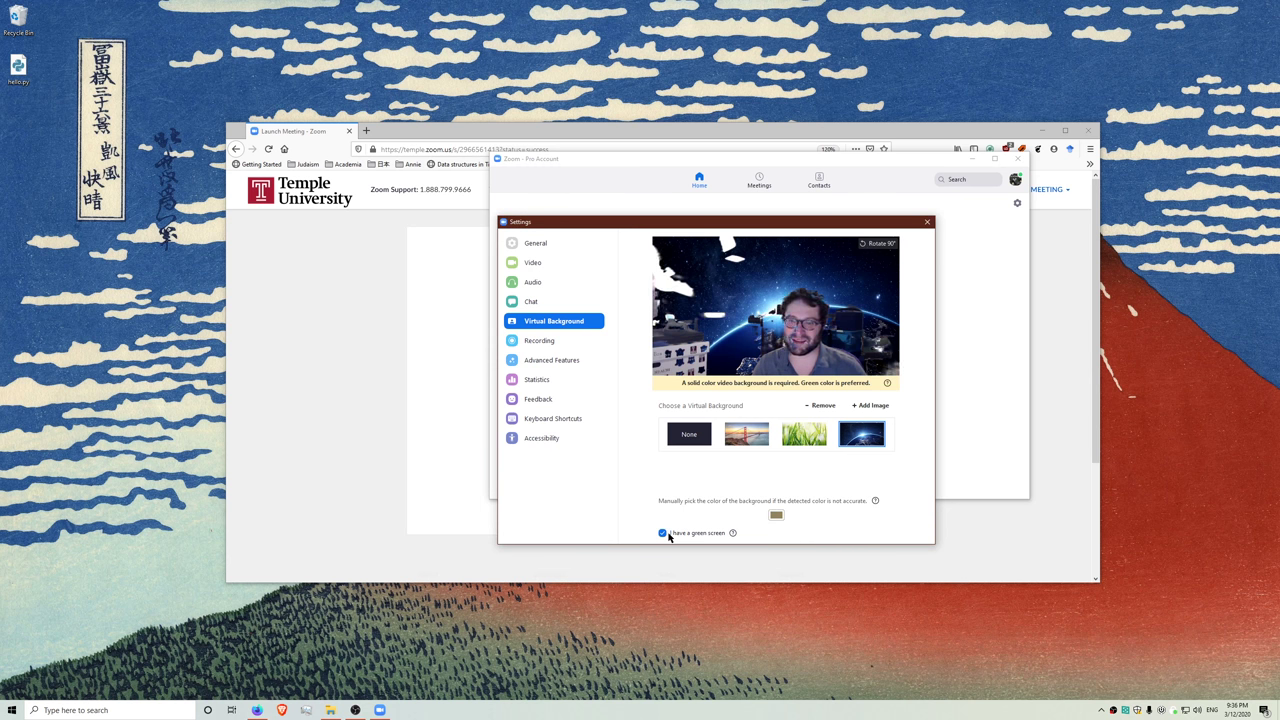
click(663, 533)
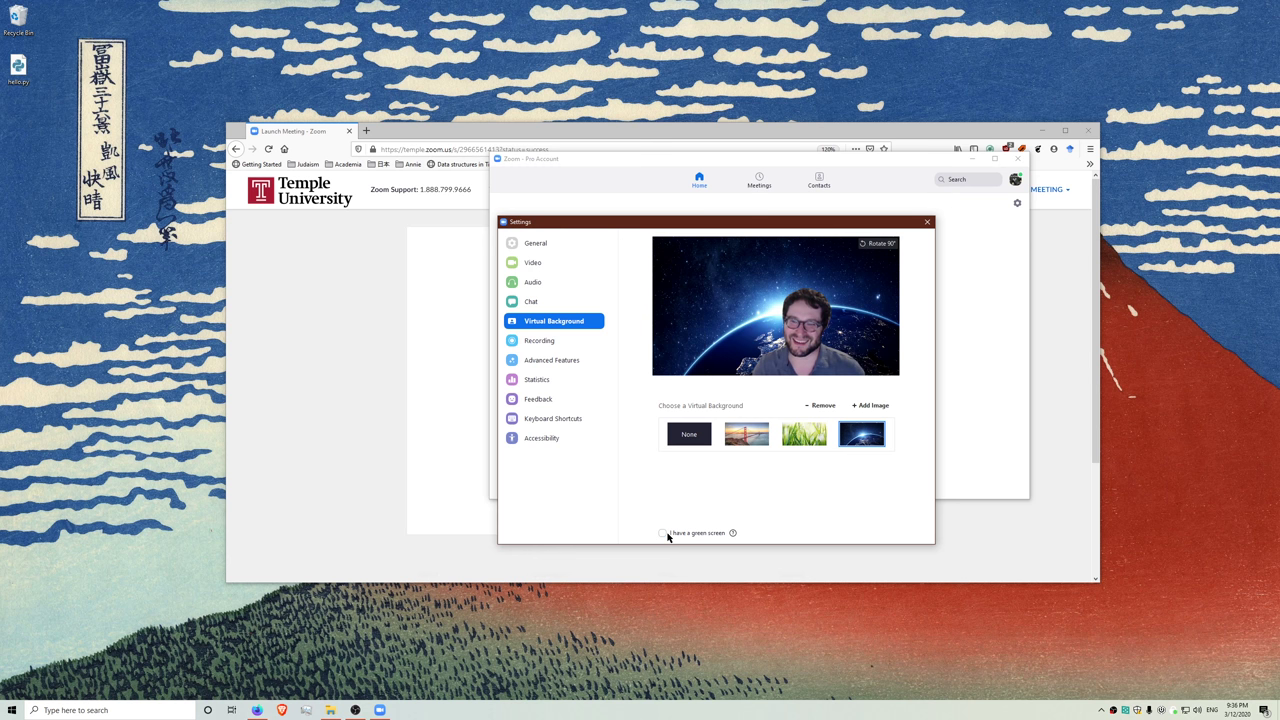
- Glance at the Chat settings, then close the Settings window
click(546, 302)
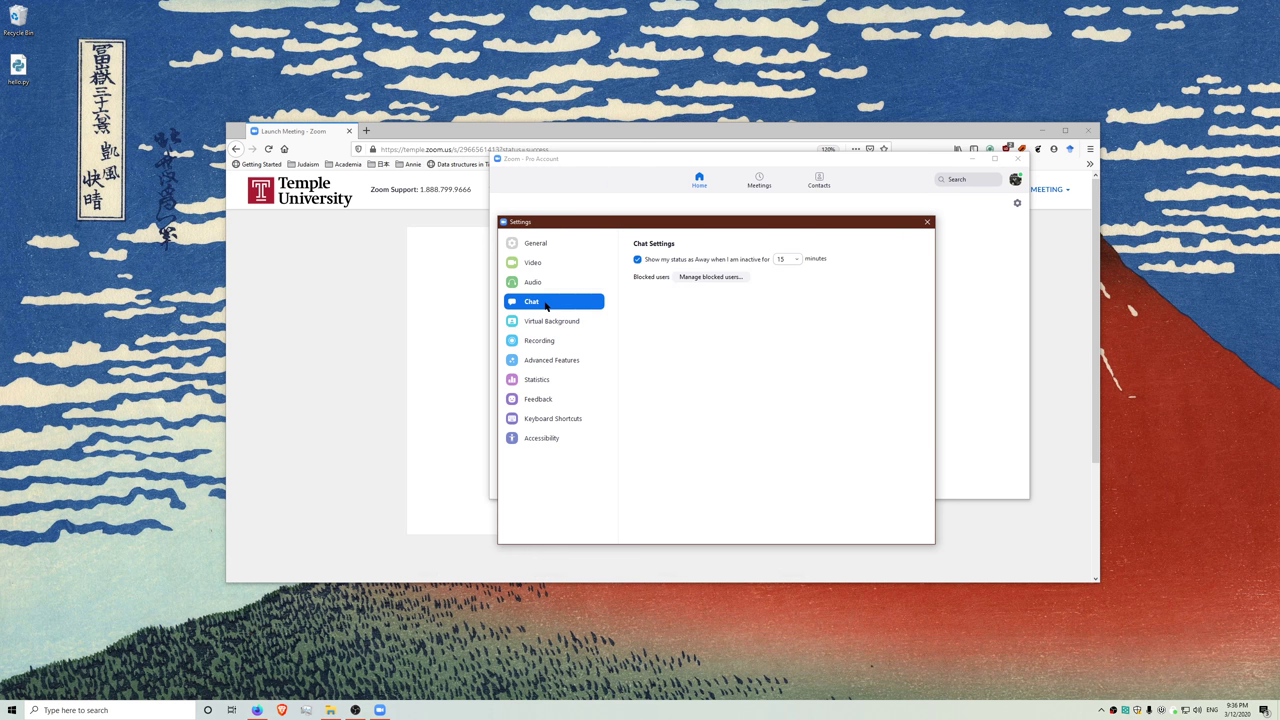
click(927, 223)
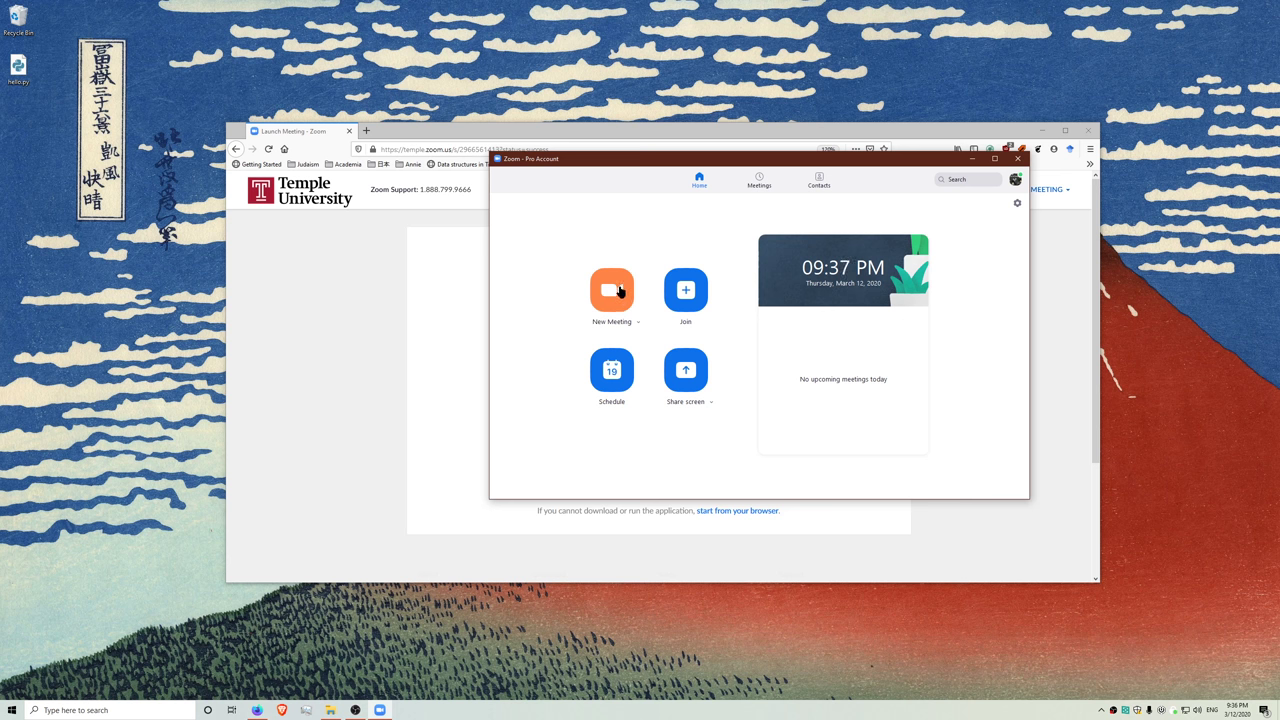
- Start an instant meeting and test the speaker and microphone
click(619, 290)
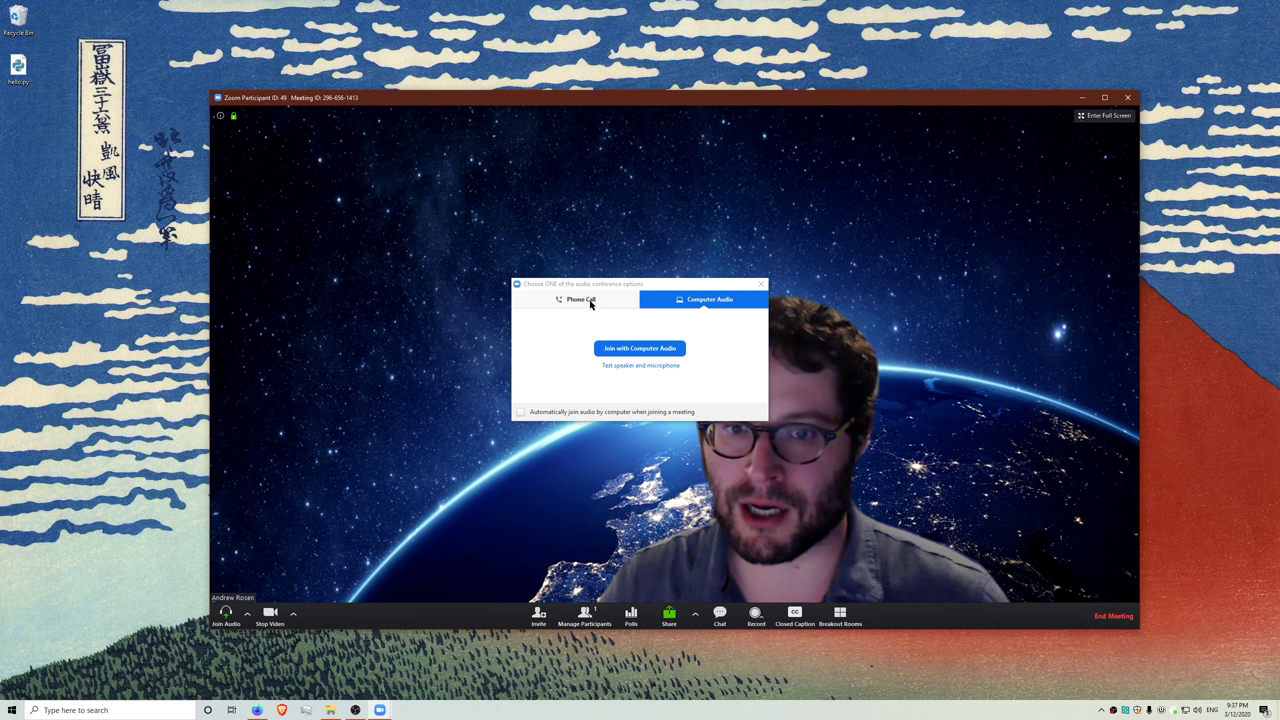
click(590, 302)
click(720, 297)
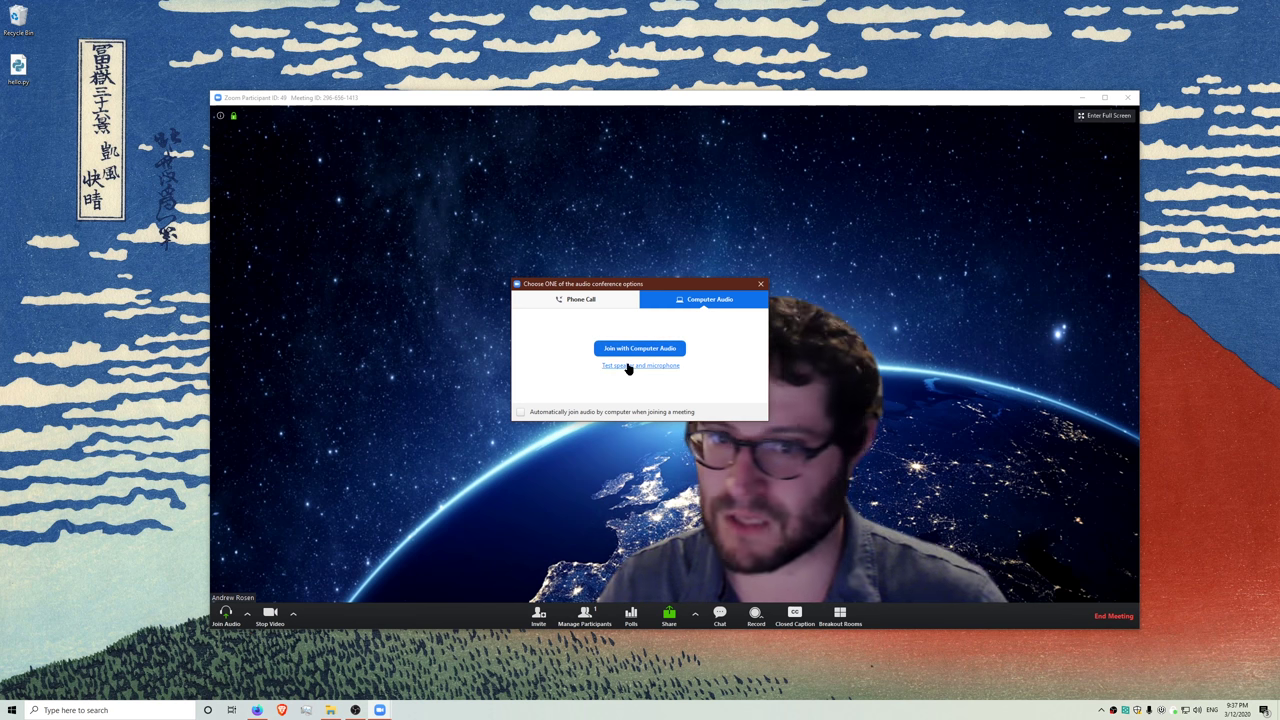
click(628, 366)
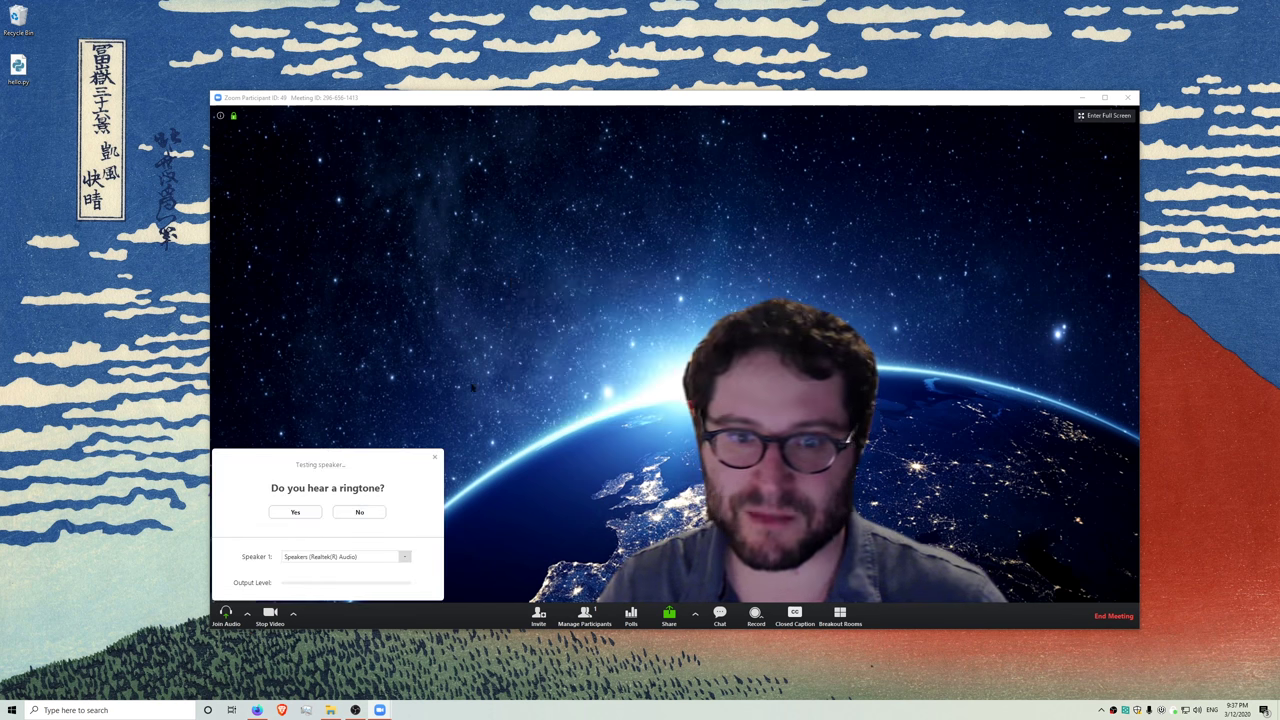
click(300, 513)
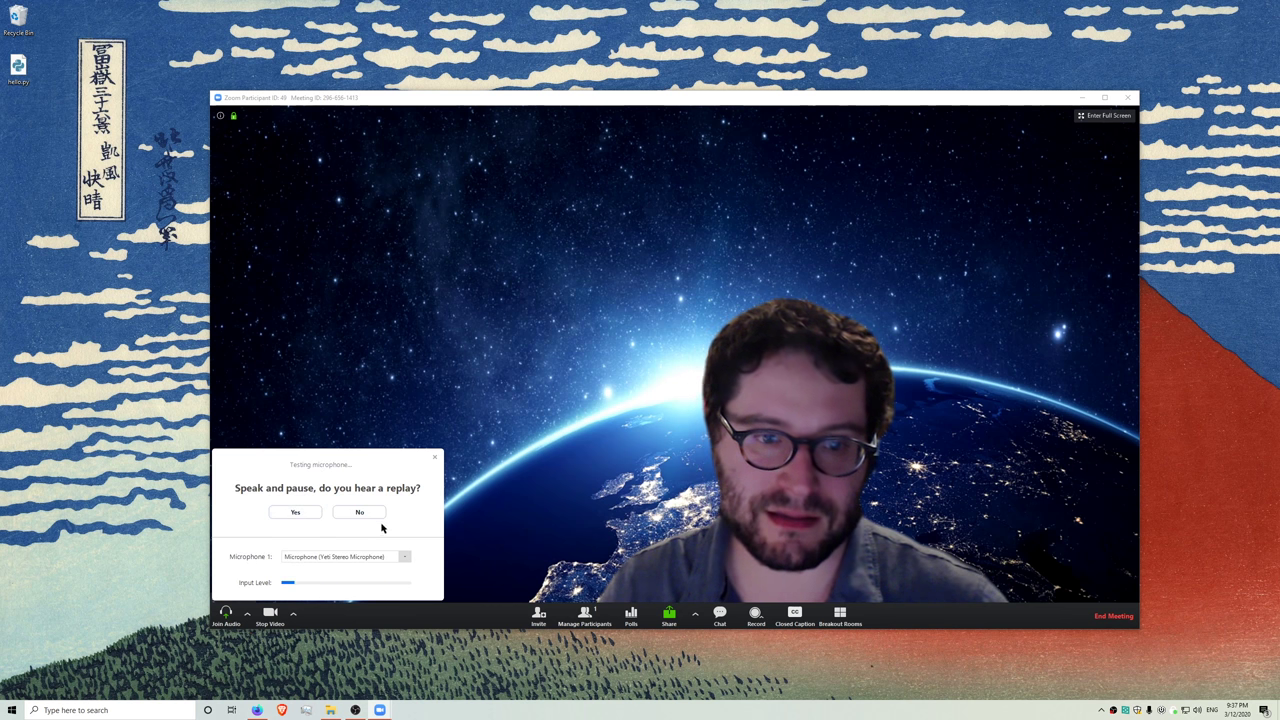
click(311, 514)
click(343, 559)
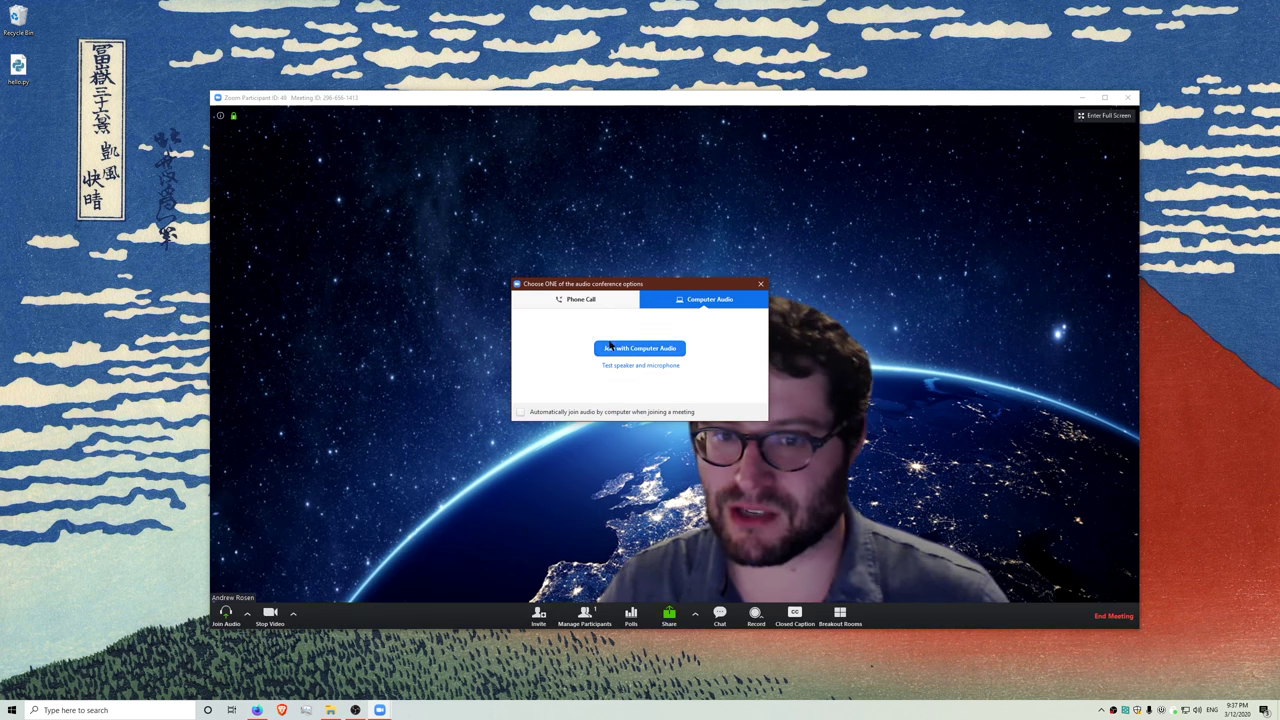
- Review the phone dial-in numbers, then switch to joining with Computer Audio
click(589, 299)
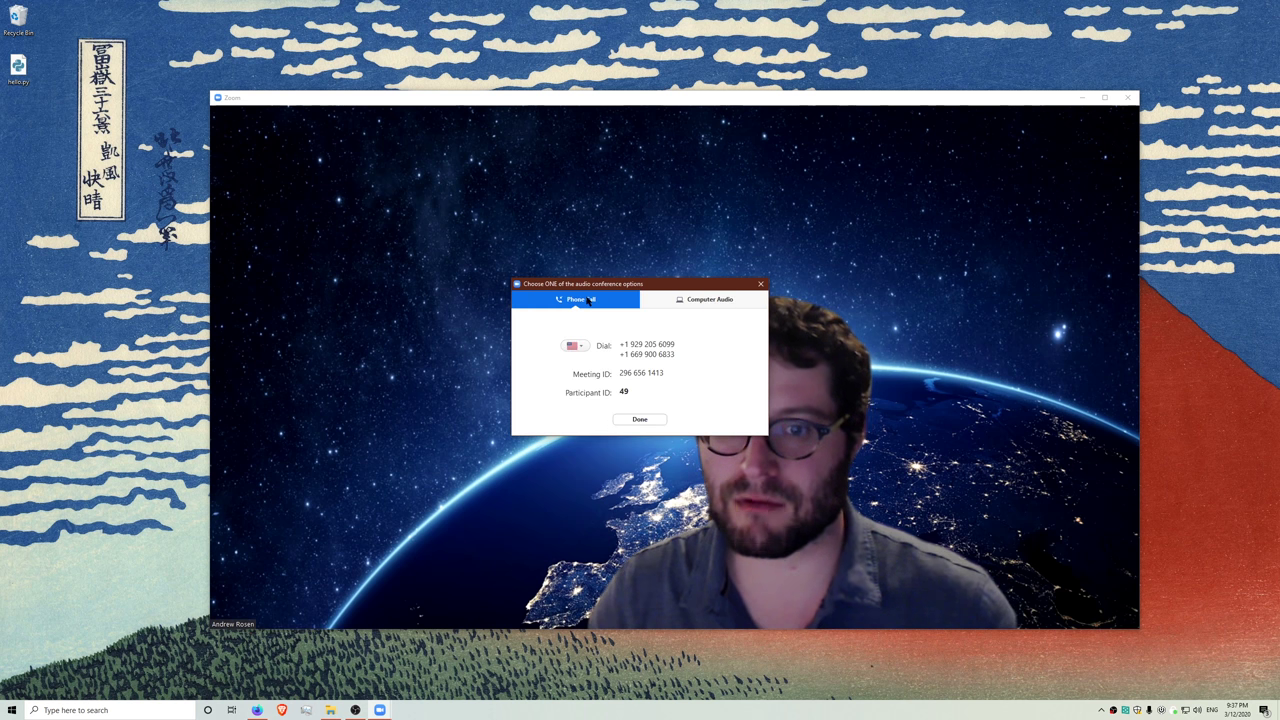
drag(630, 355, 674, 356)
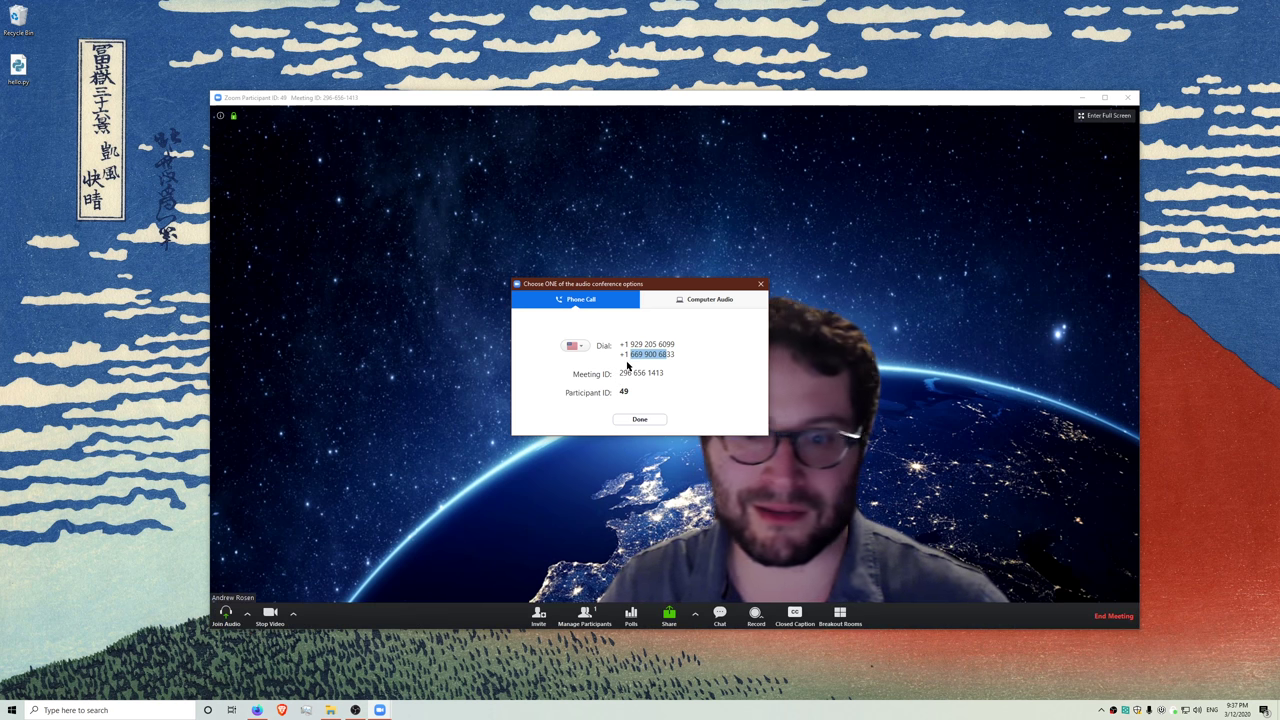
drag(645, 284, 564, 271)
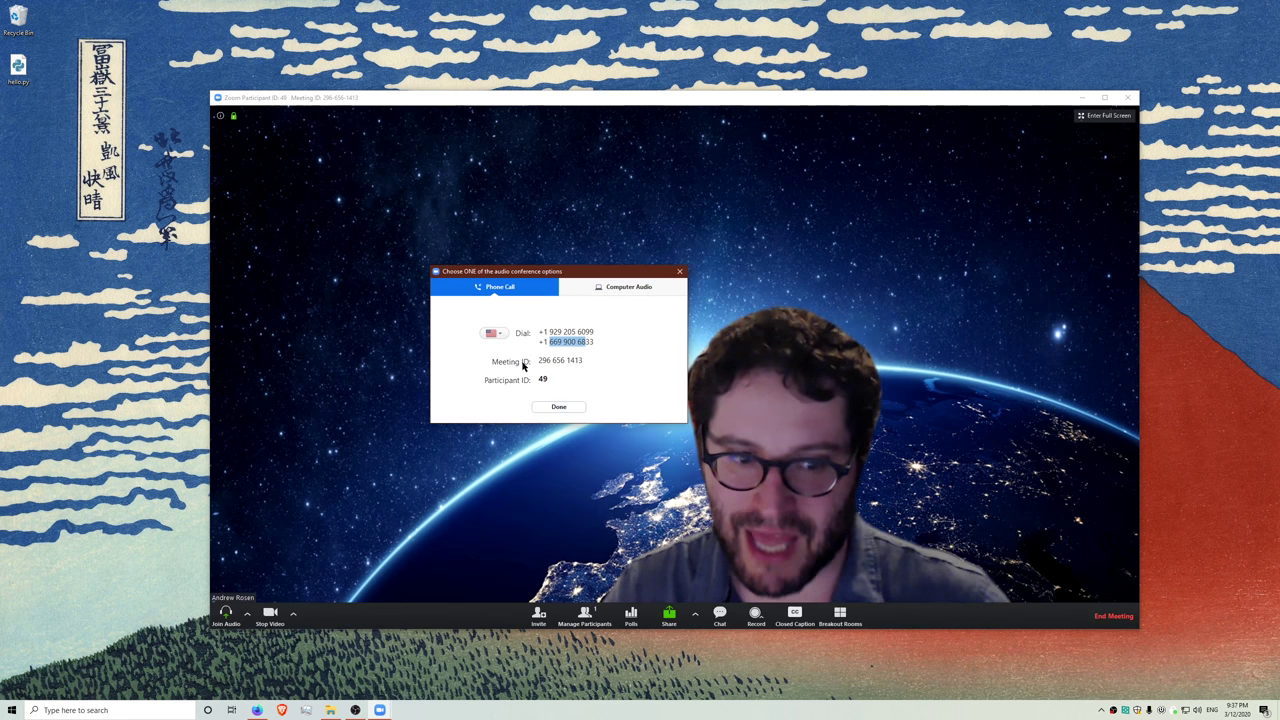
click(566, 408)
click(226, 615)
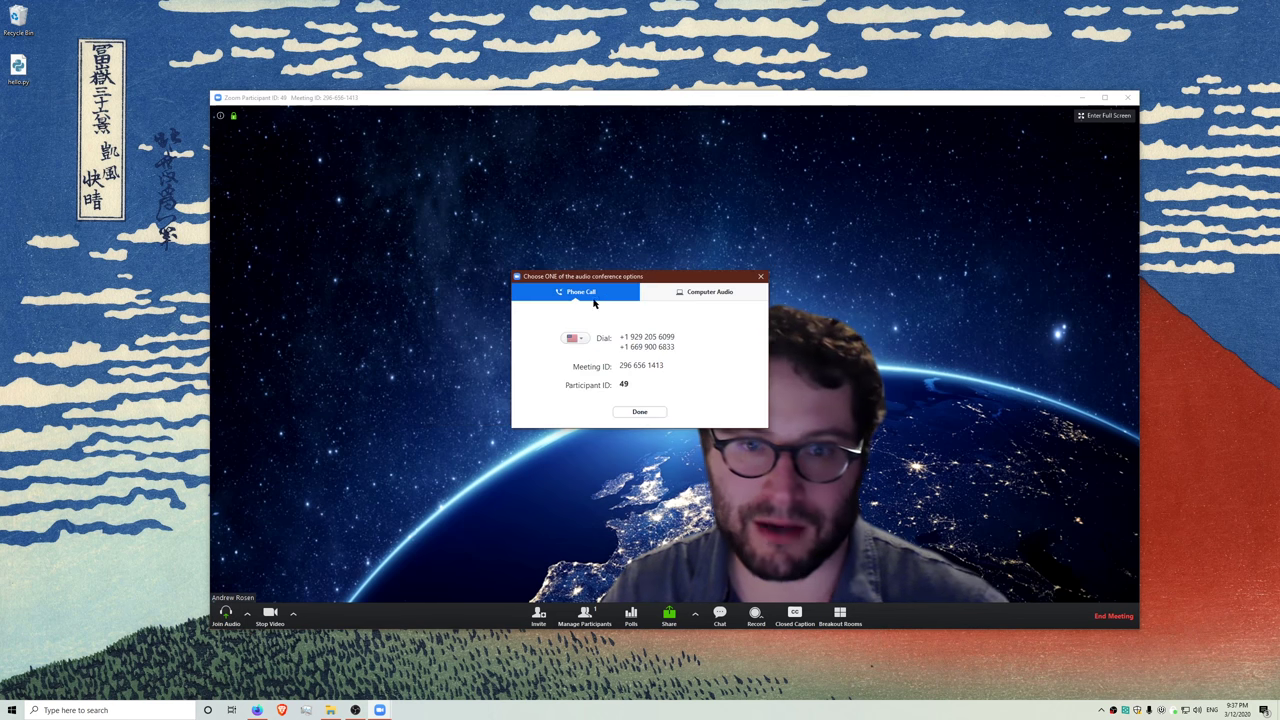
click(703, 291)
click(626, 342)
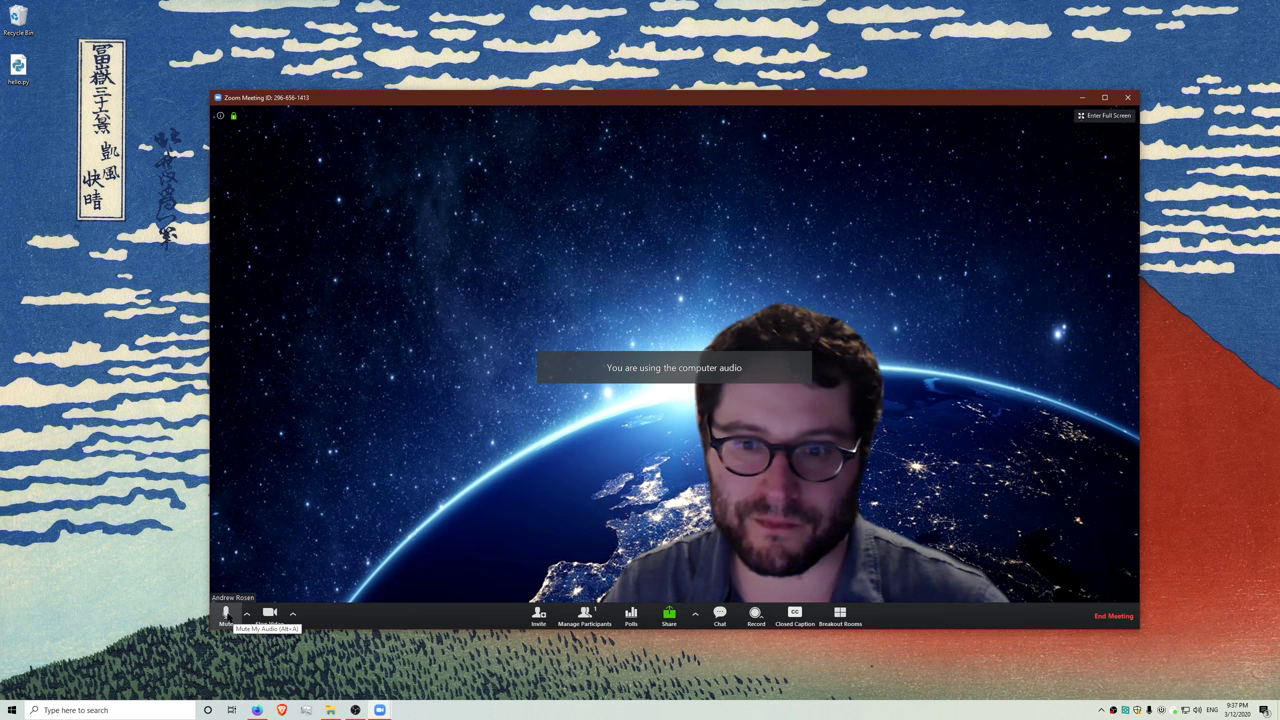
click(226, 614)
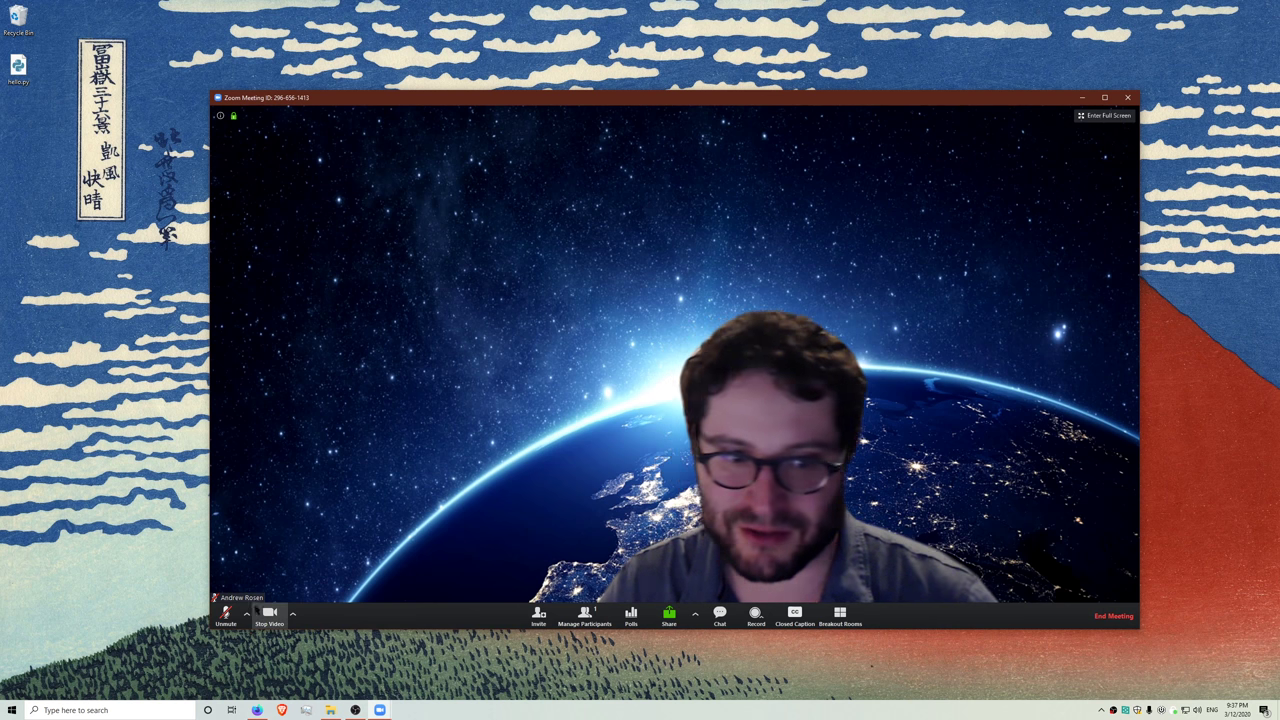
click(228, 616)
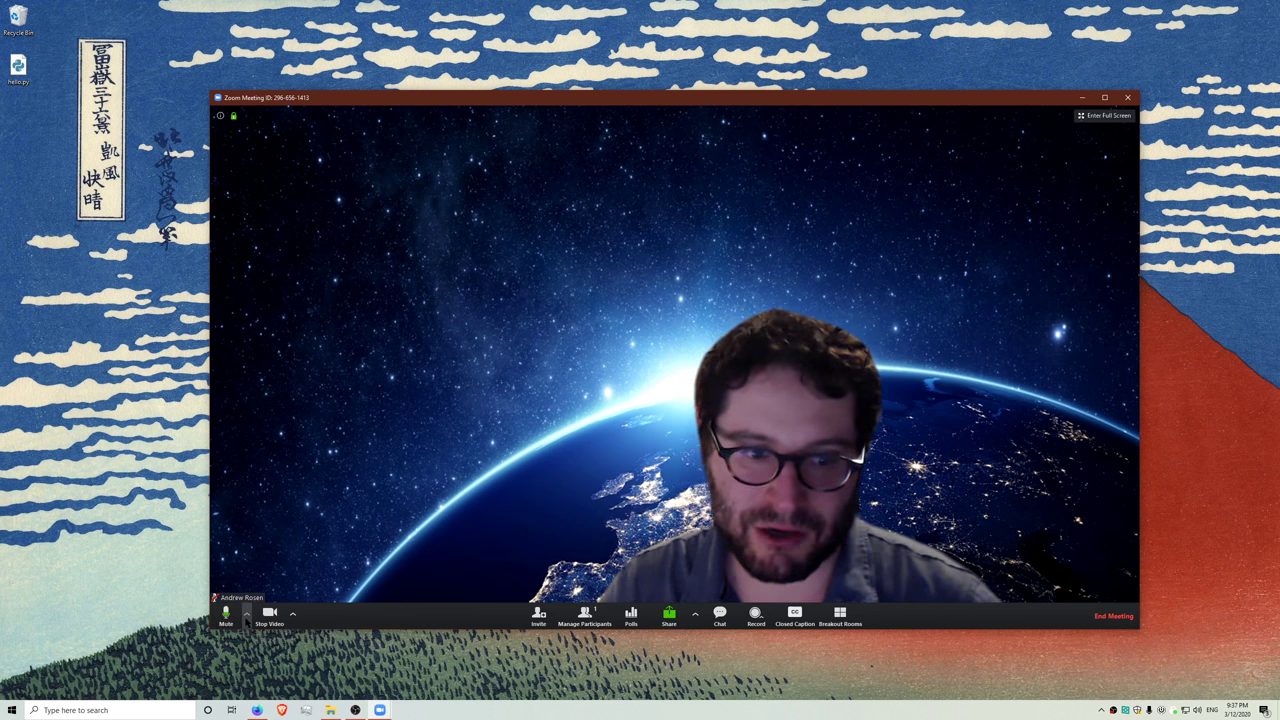
click(247, 616)
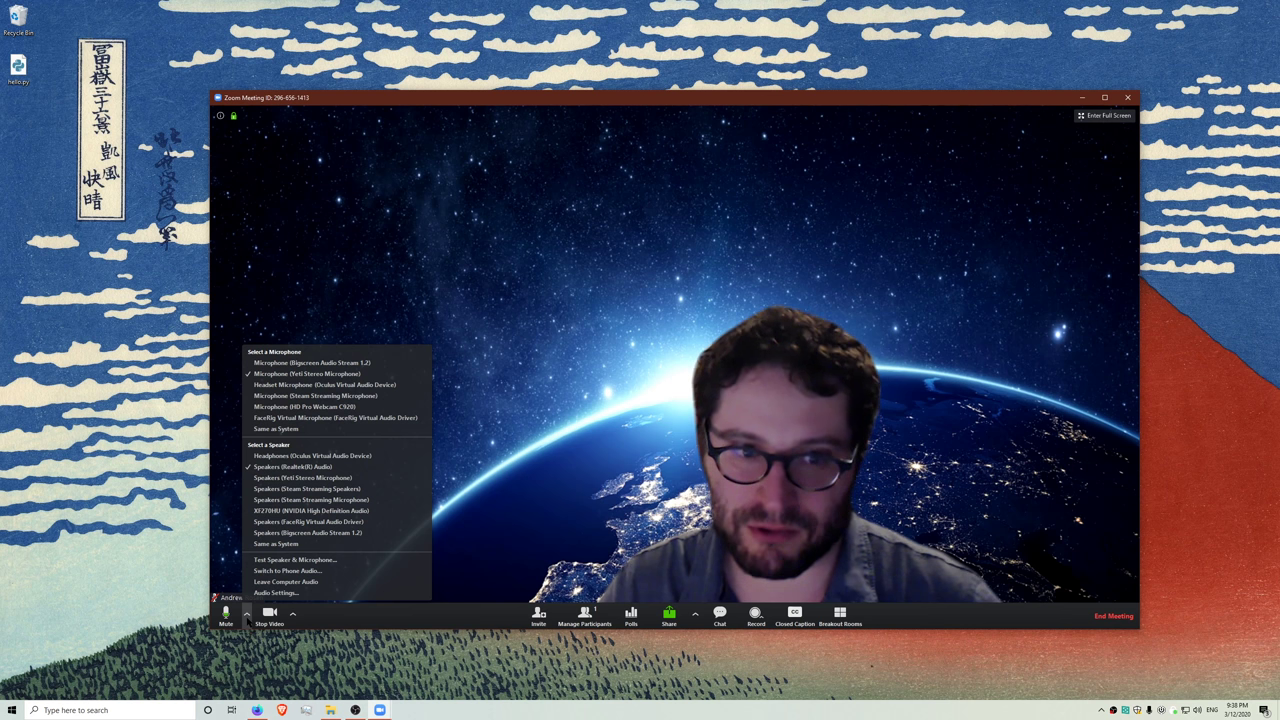
click(293, 615)
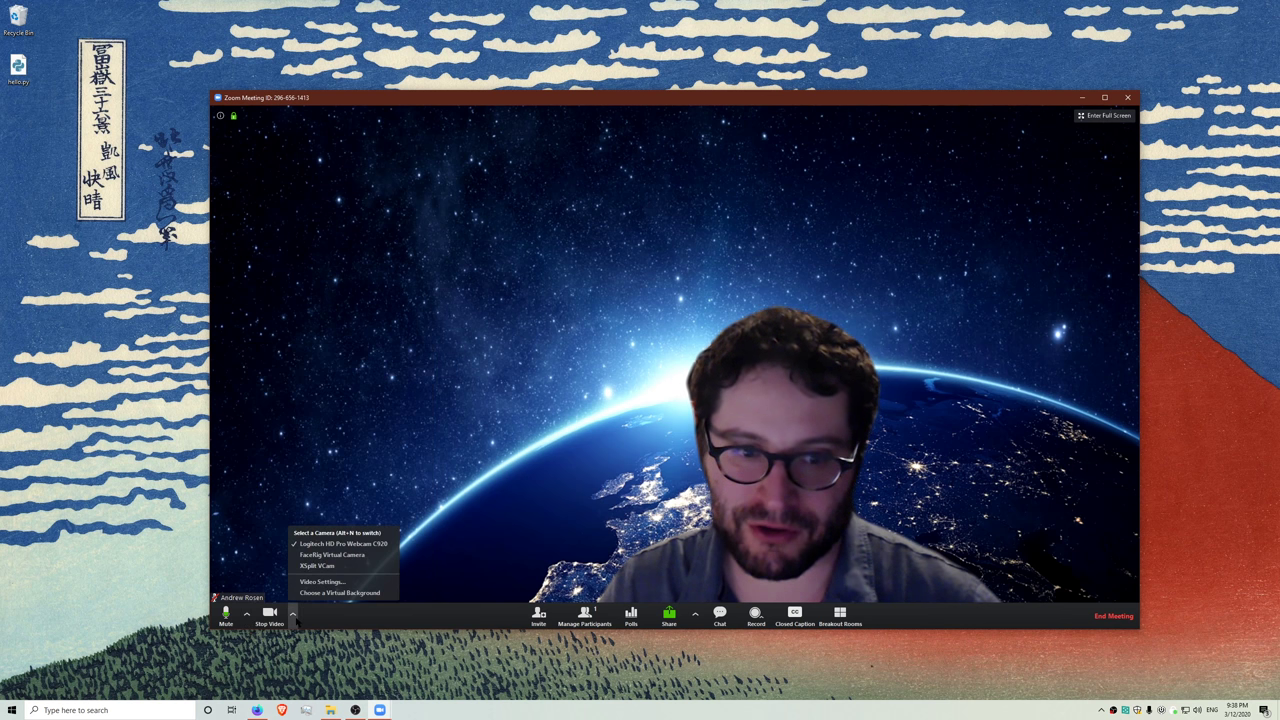
click(293, 615)
click(293, 615)
click(293, 615)
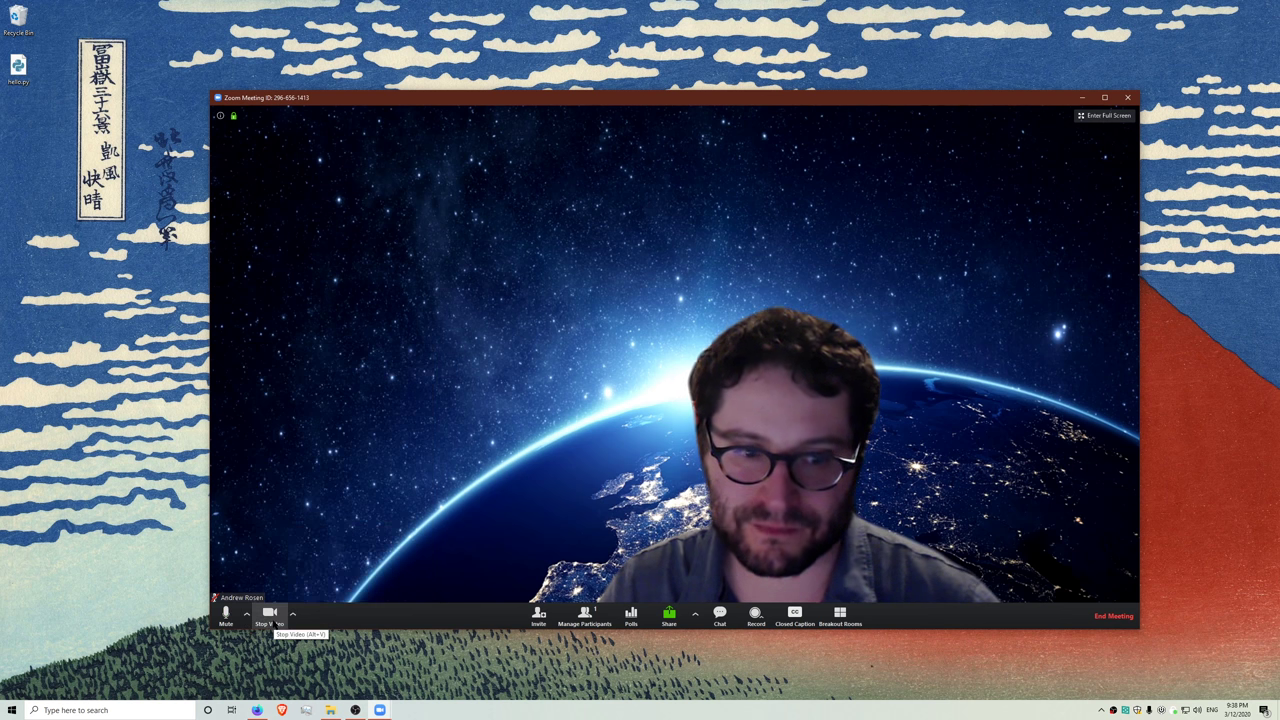
click(270, 615)
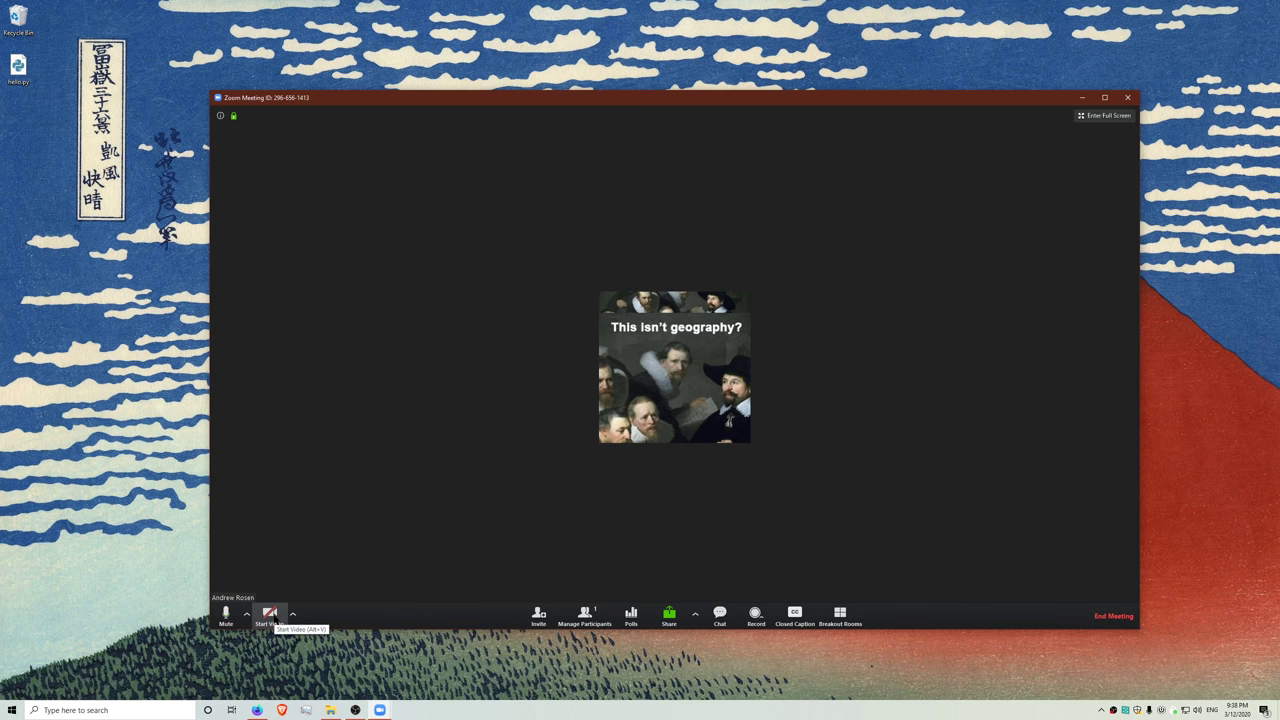
- Turn the camera back on and copy the meeting URL from the Invite window
click(279, 614)
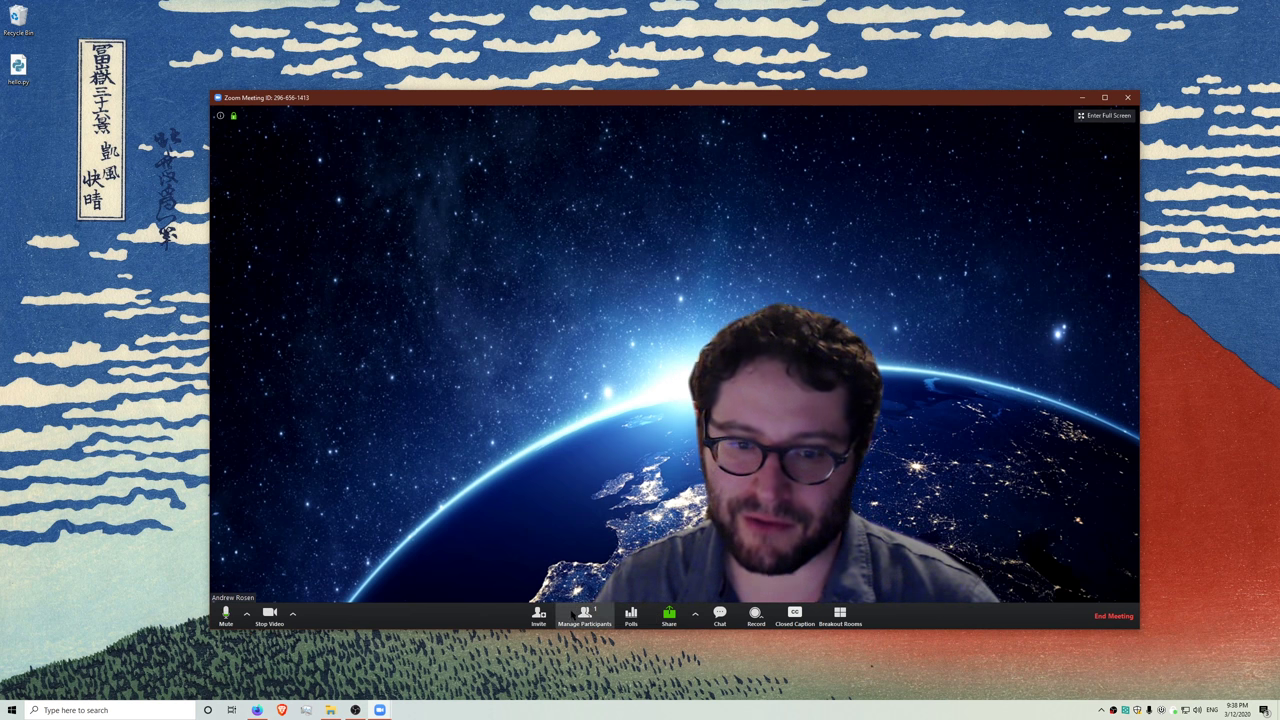
click(539, 617)
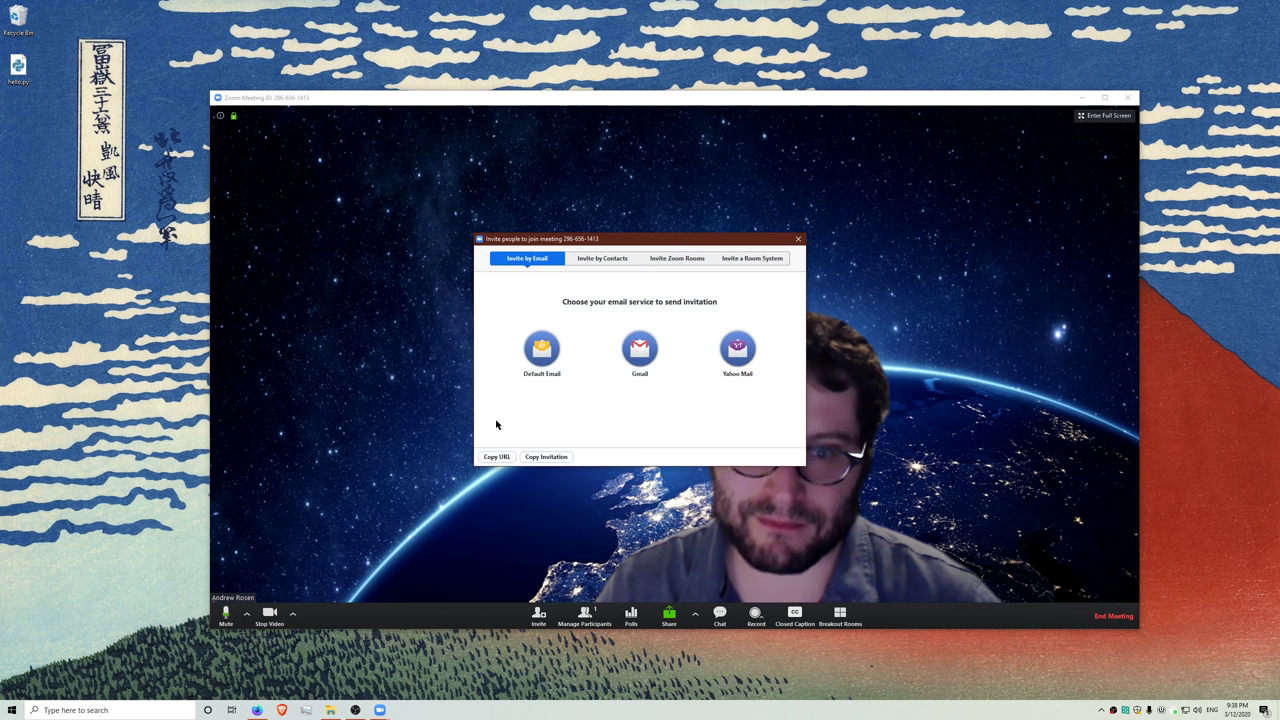
click(497, 456)
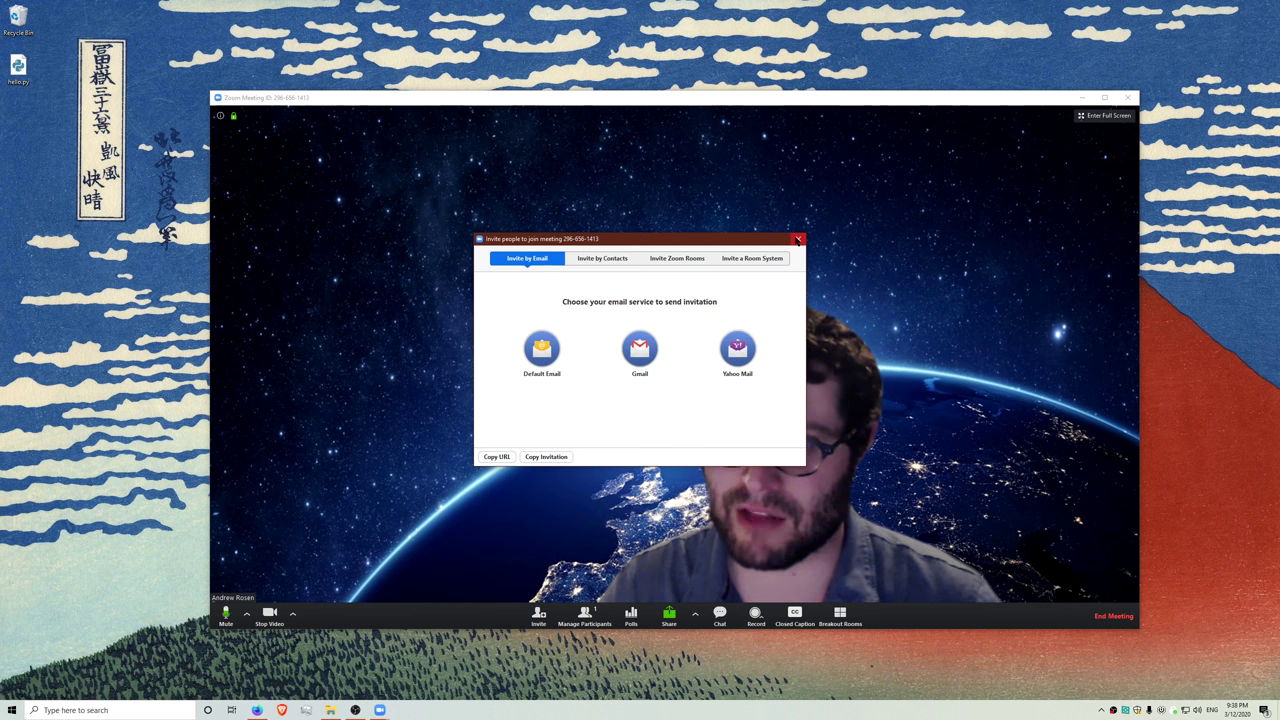
click(798, 238)
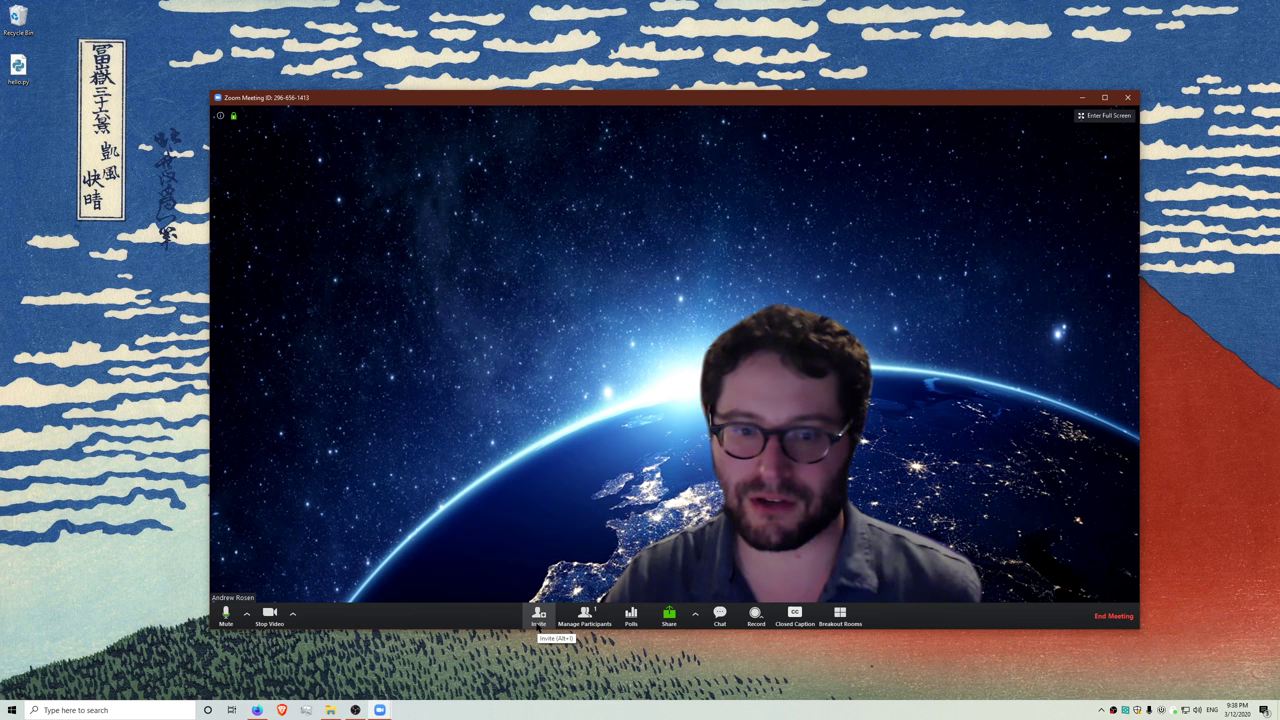
- Return to the browser's My Profile page and select the Personal Link URL
click(259, 710)
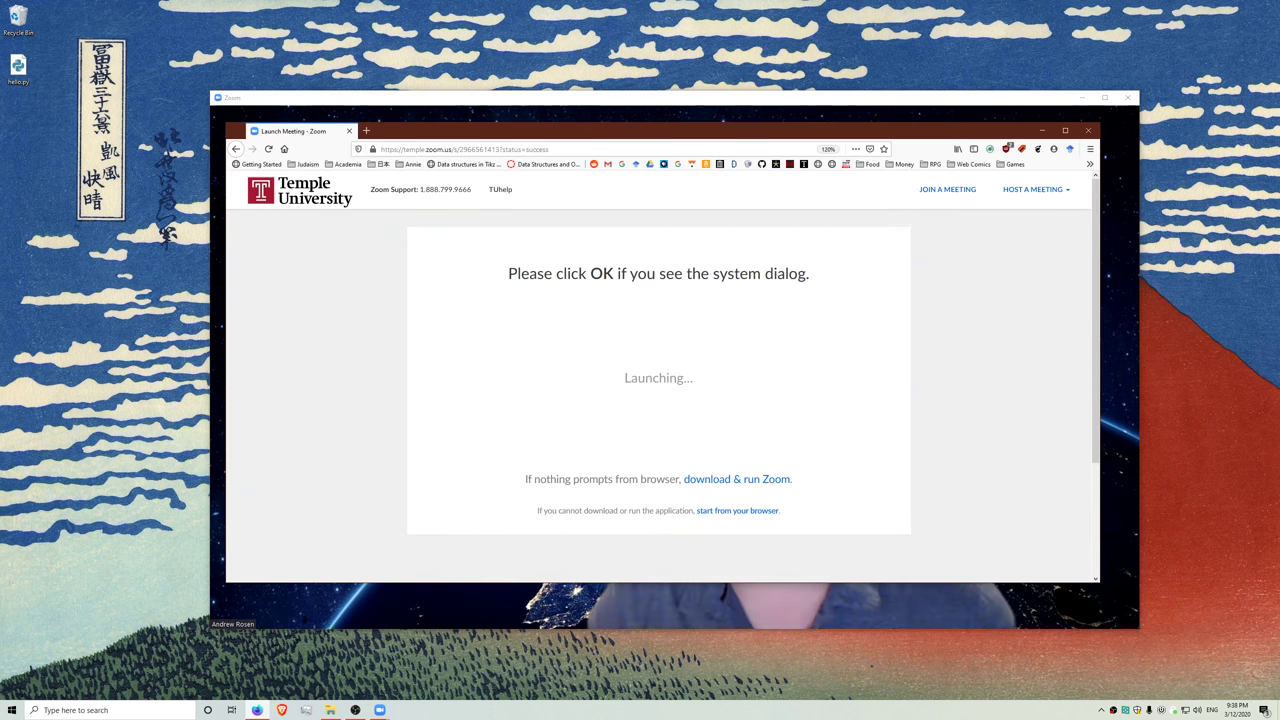
click(236, 148)
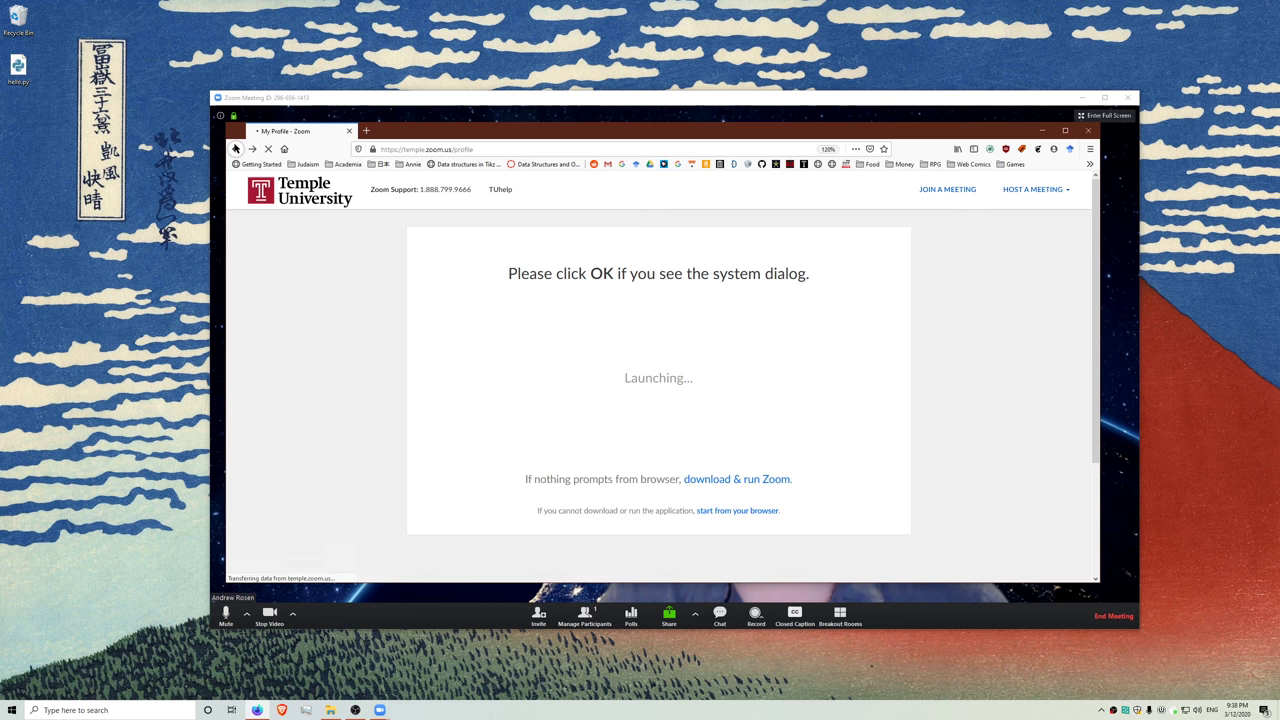
drag(585, 374, 729, 377)
drag(738, 432, 526, 440)
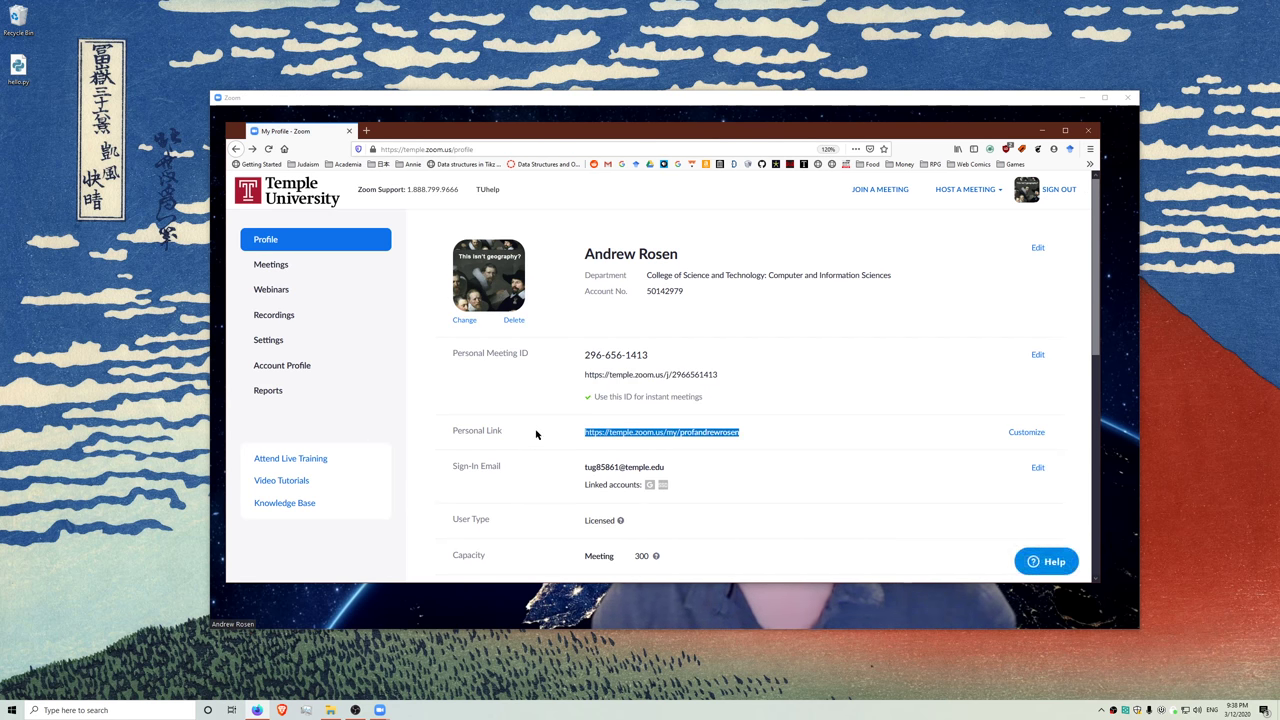
drag(580, 375, 720, 376)
drag(740, 432, 527, 440)
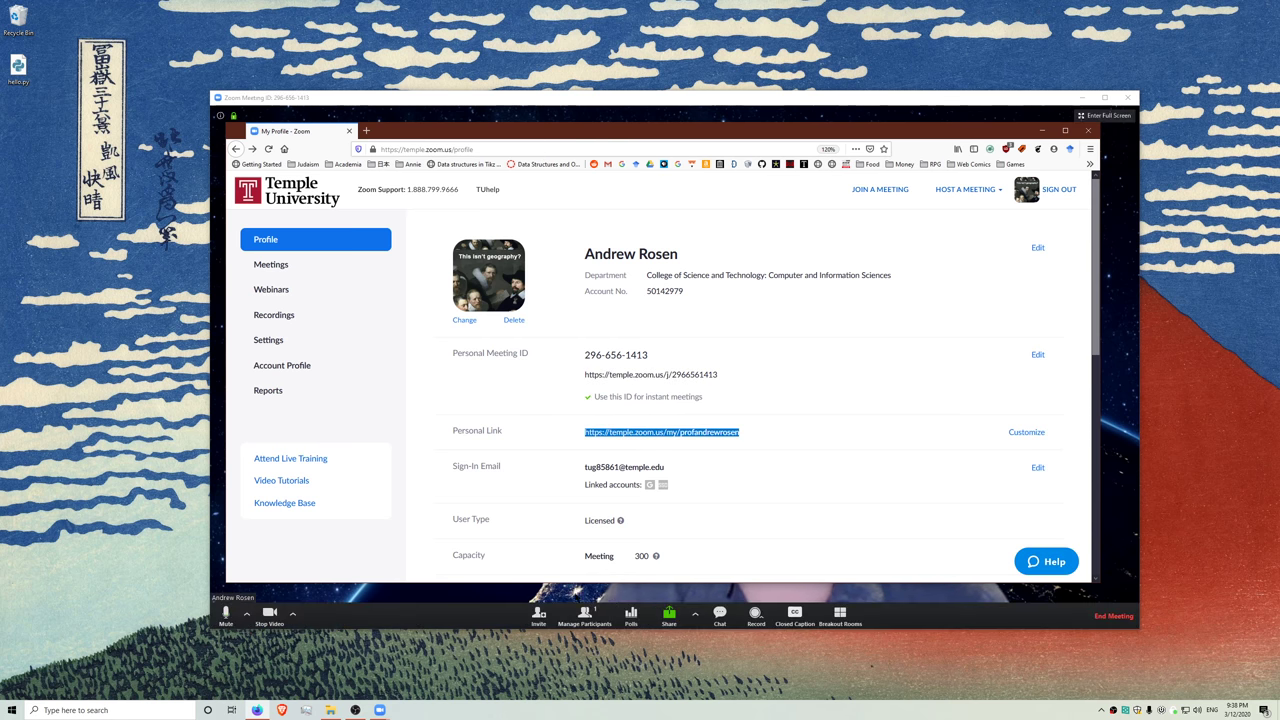
- Copy the meeting invitation URL from the Invite window, then close that window
click(496, 603)
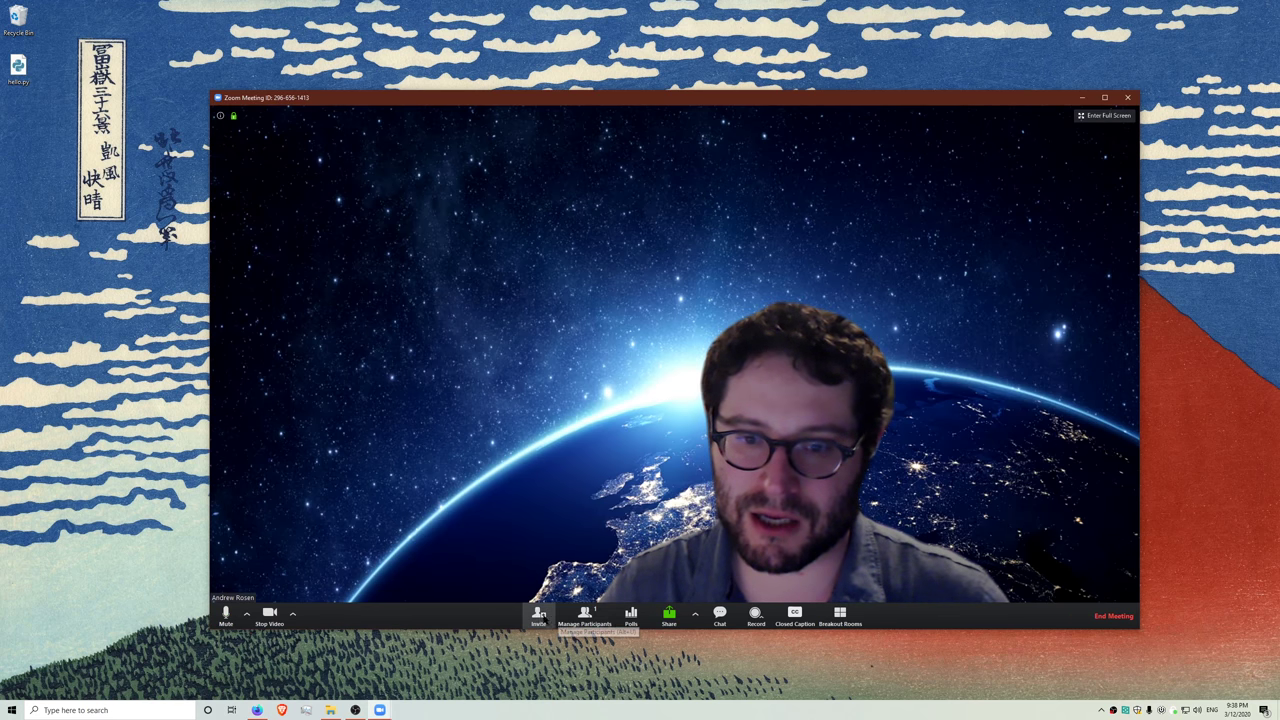
click(538, 614)
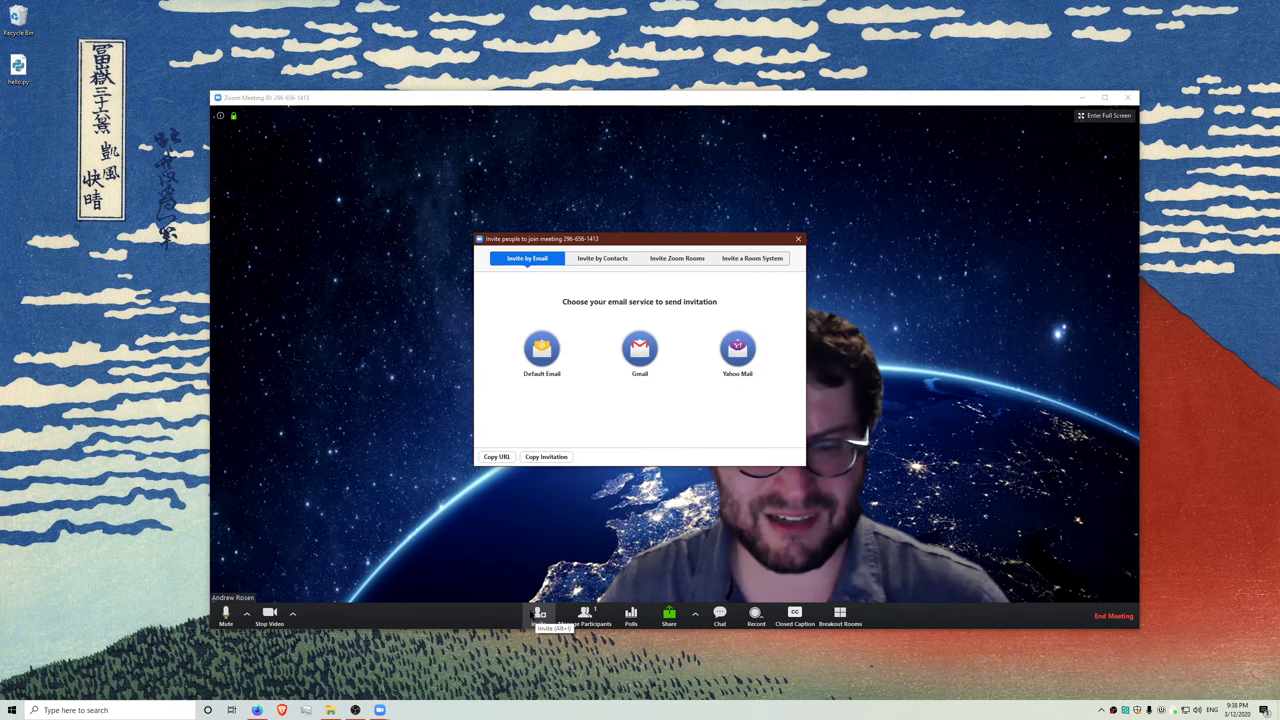
click(483, 457)
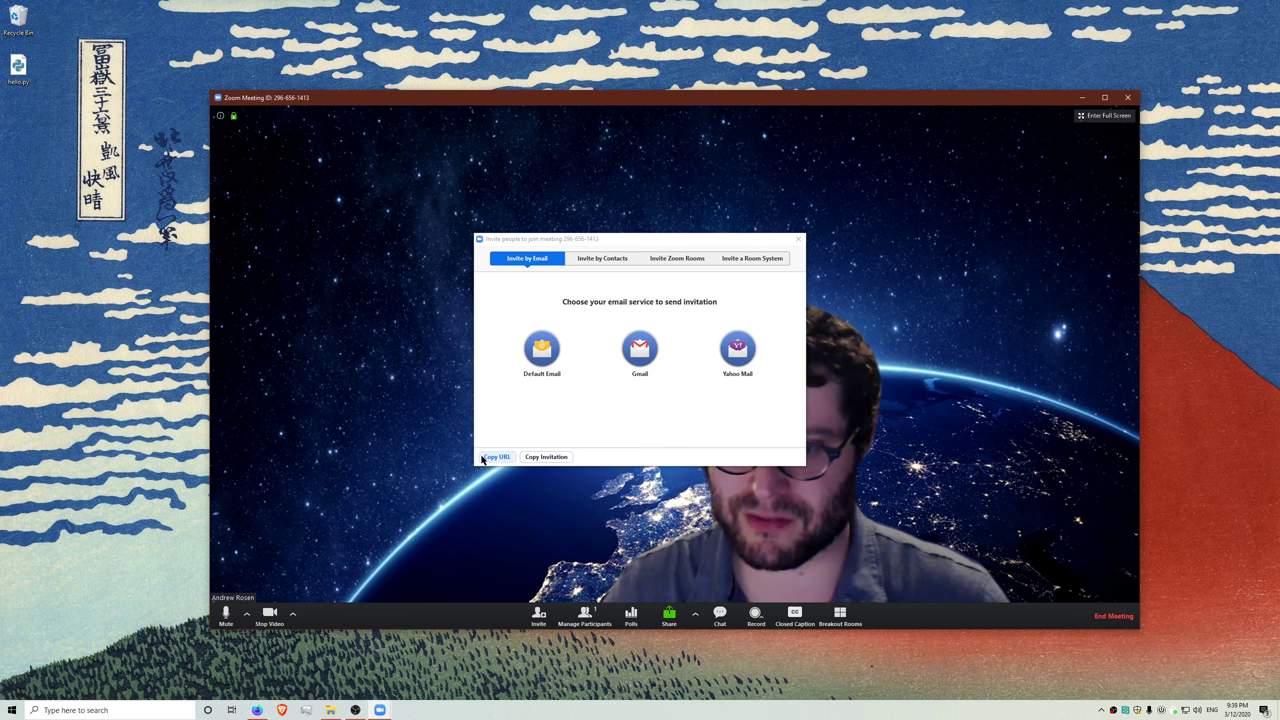
click(799, 241)
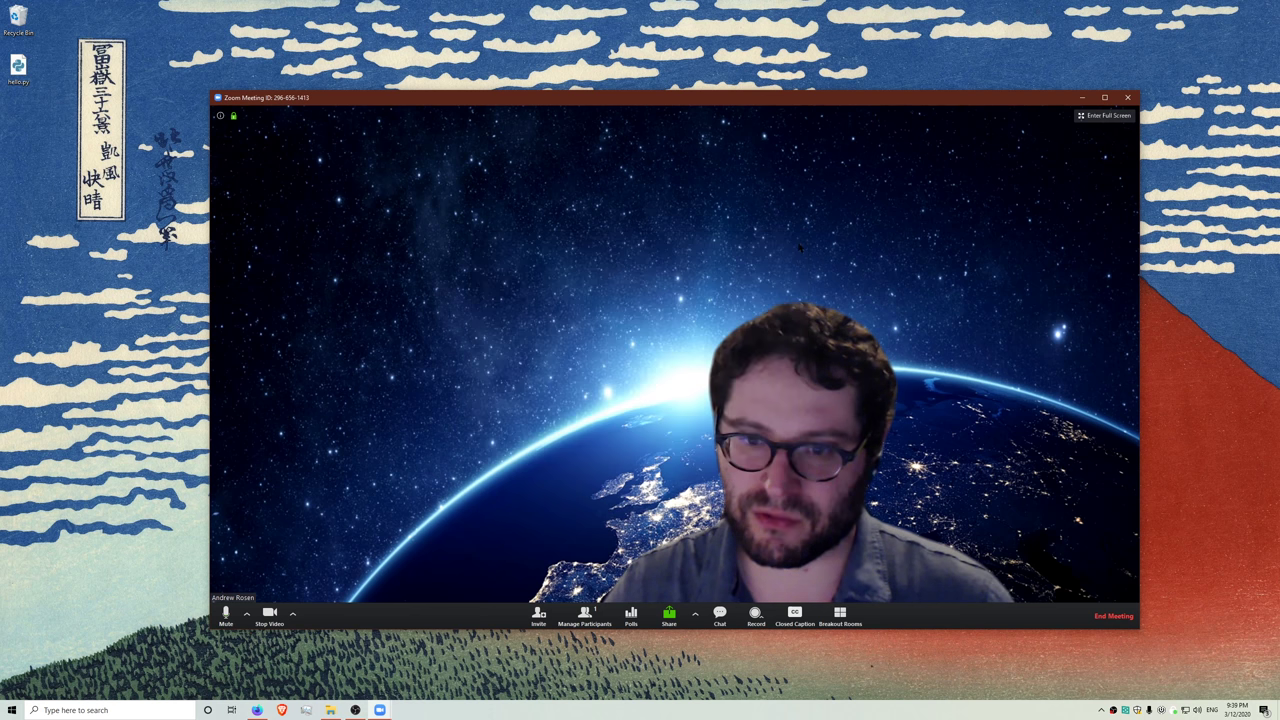
click(584, 615)
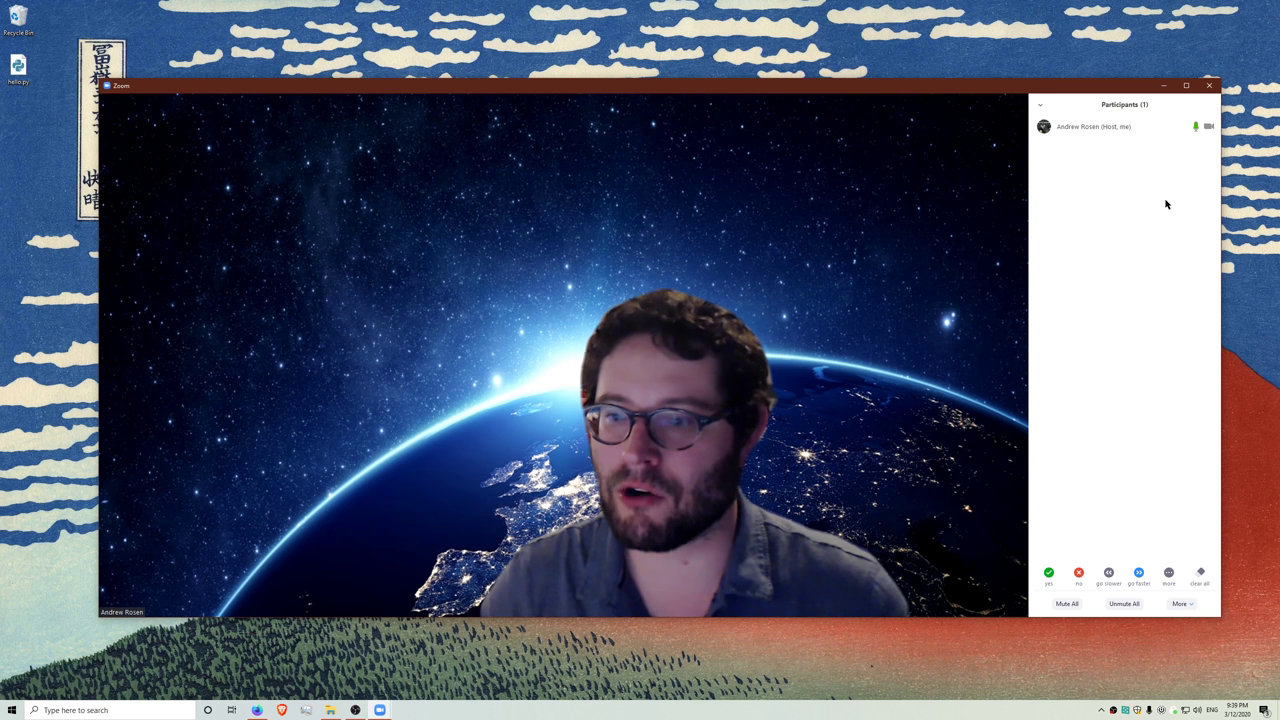
click(1164, 128)
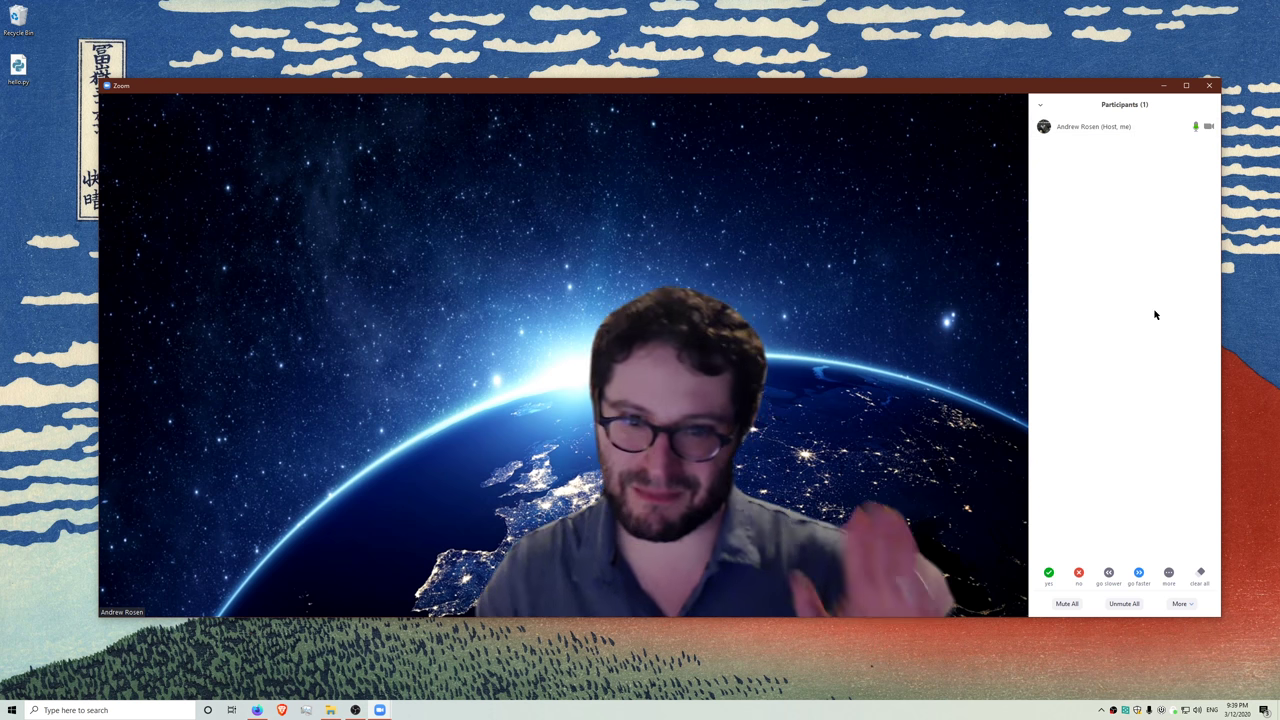
click(1066, 604)
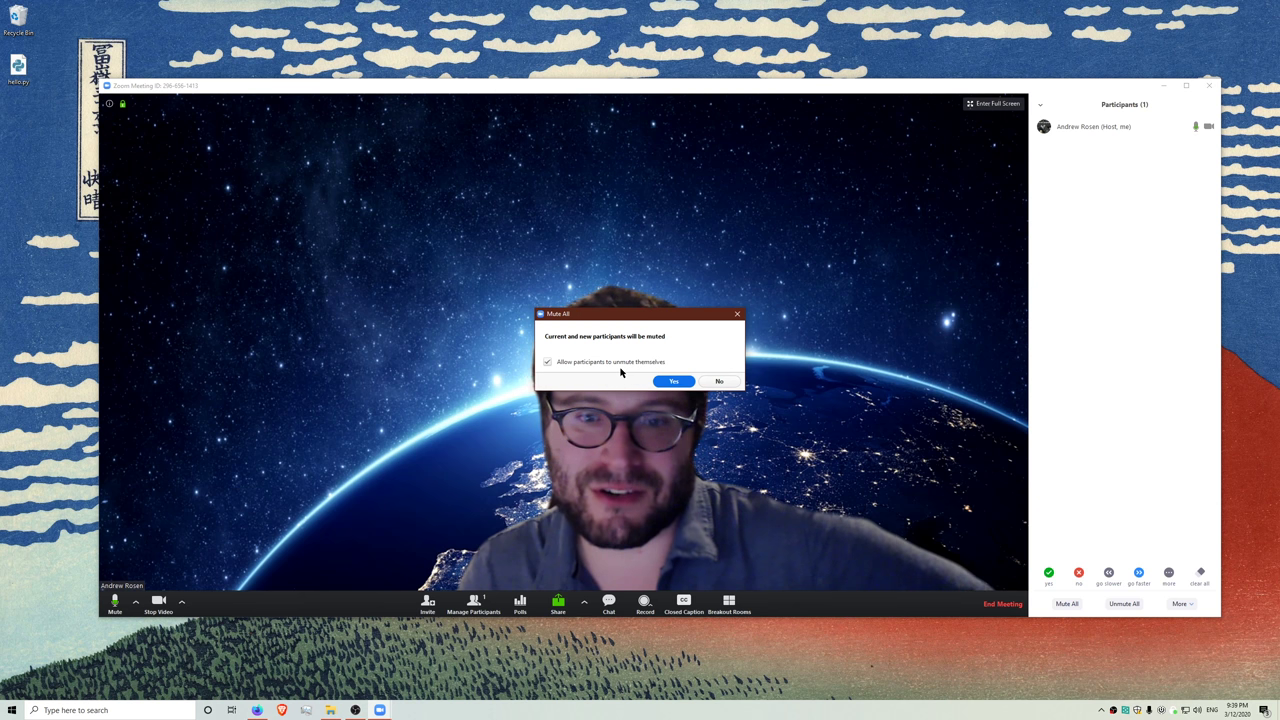
click(546, 363)
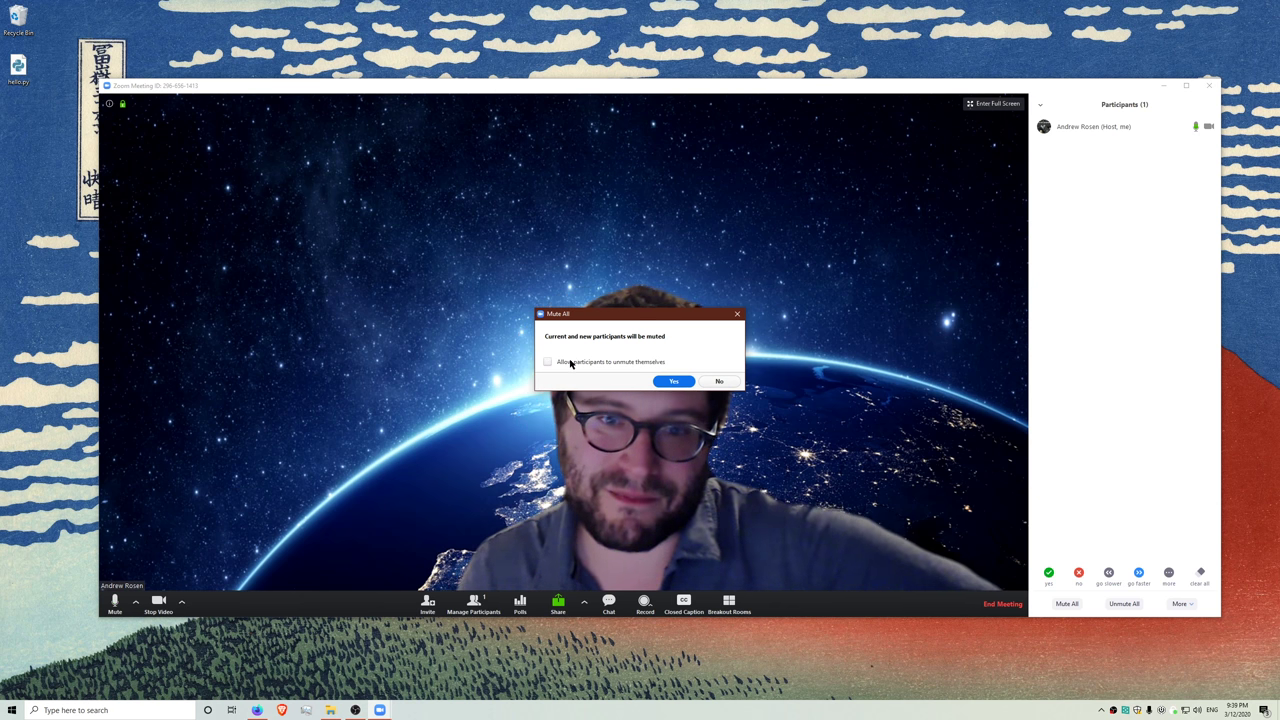
click(674, 381)
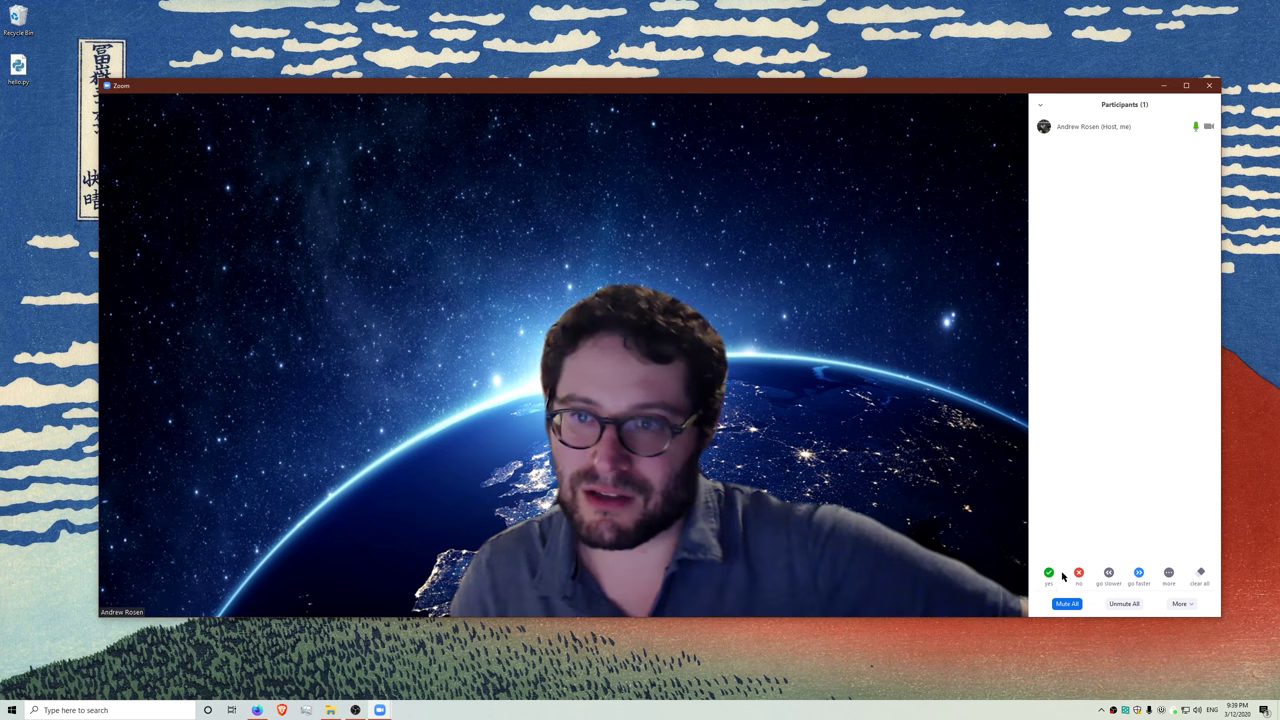
click(1122, 604)
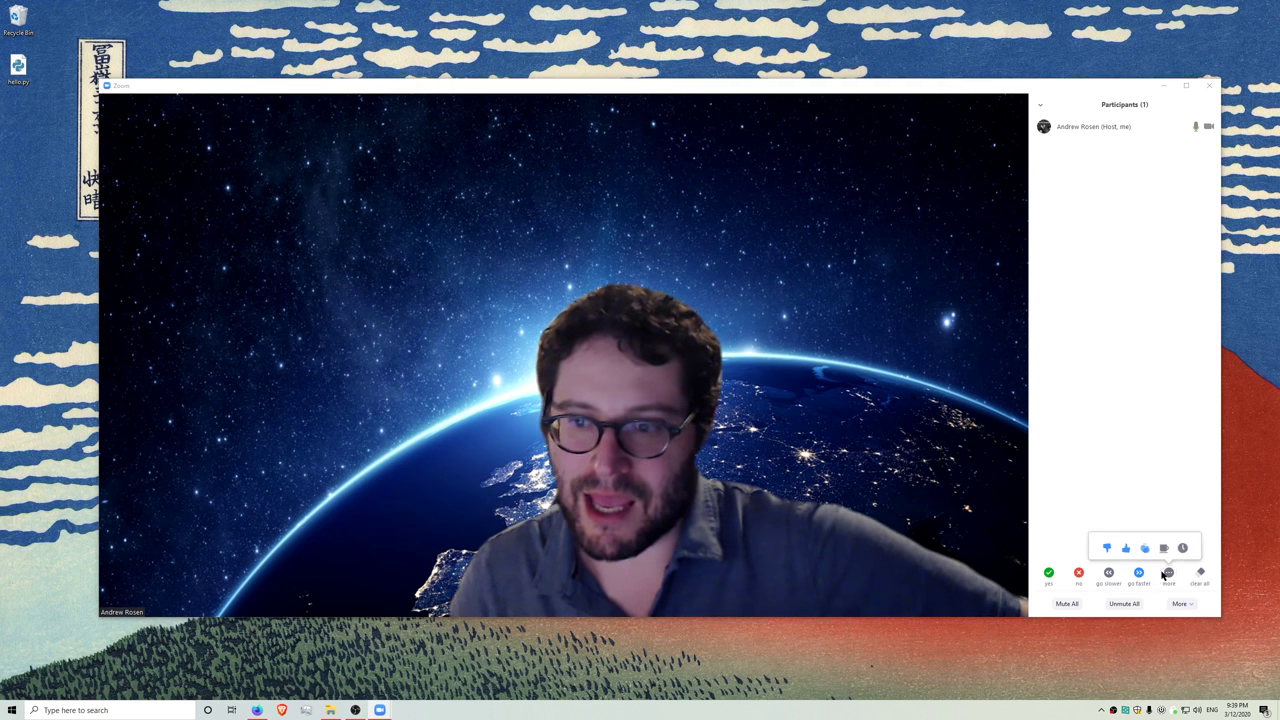
mouse_move(1177, 133)
click(1048, 572)
click(1078, 577)
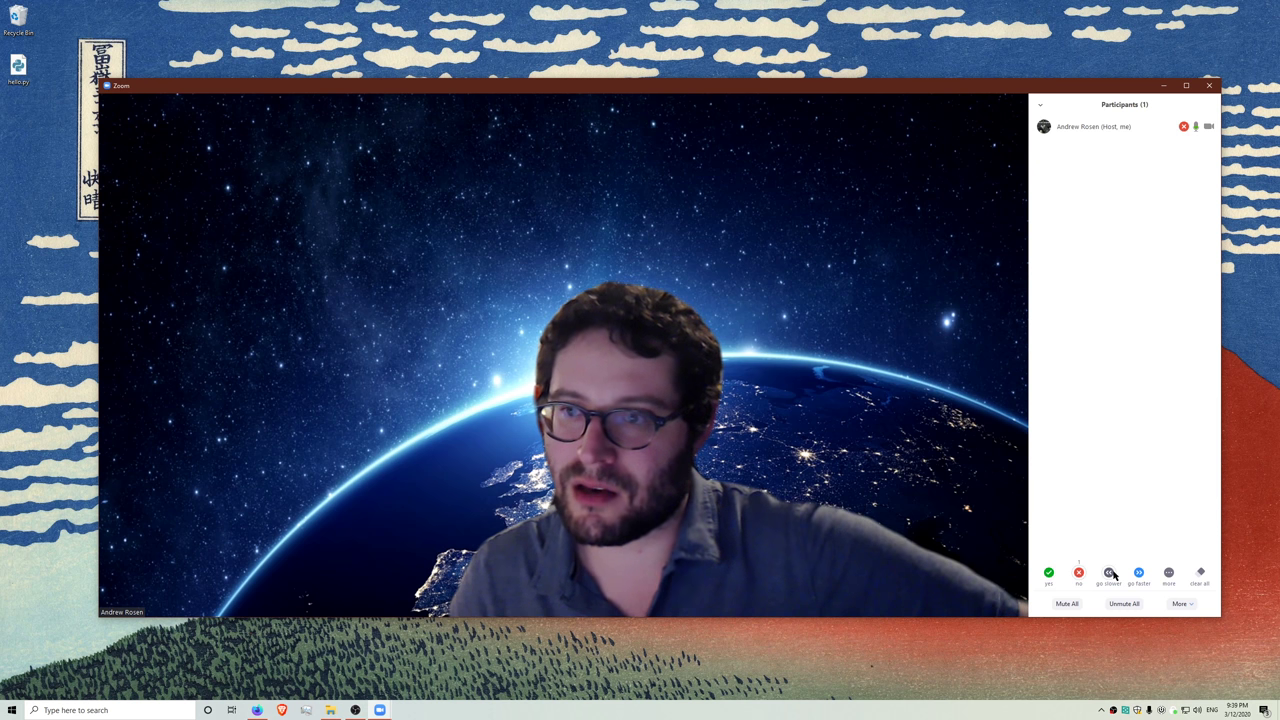
click(1109, 572)
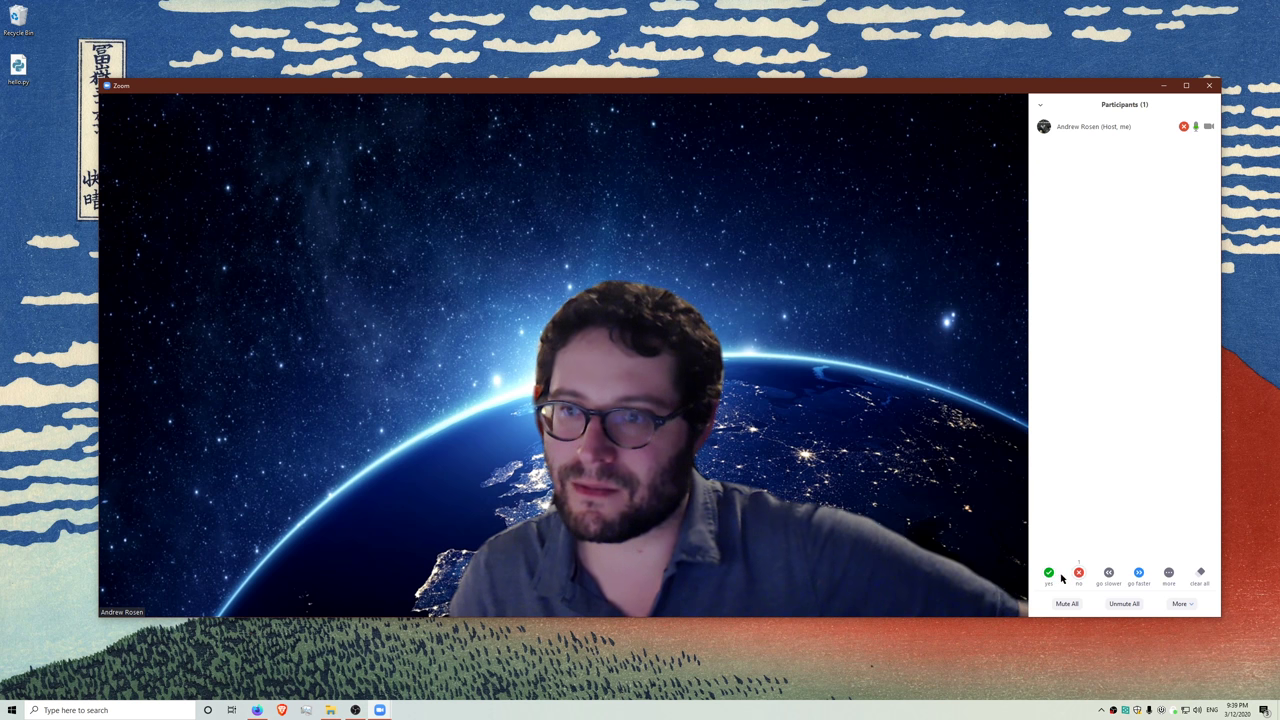
click(1108, 572)
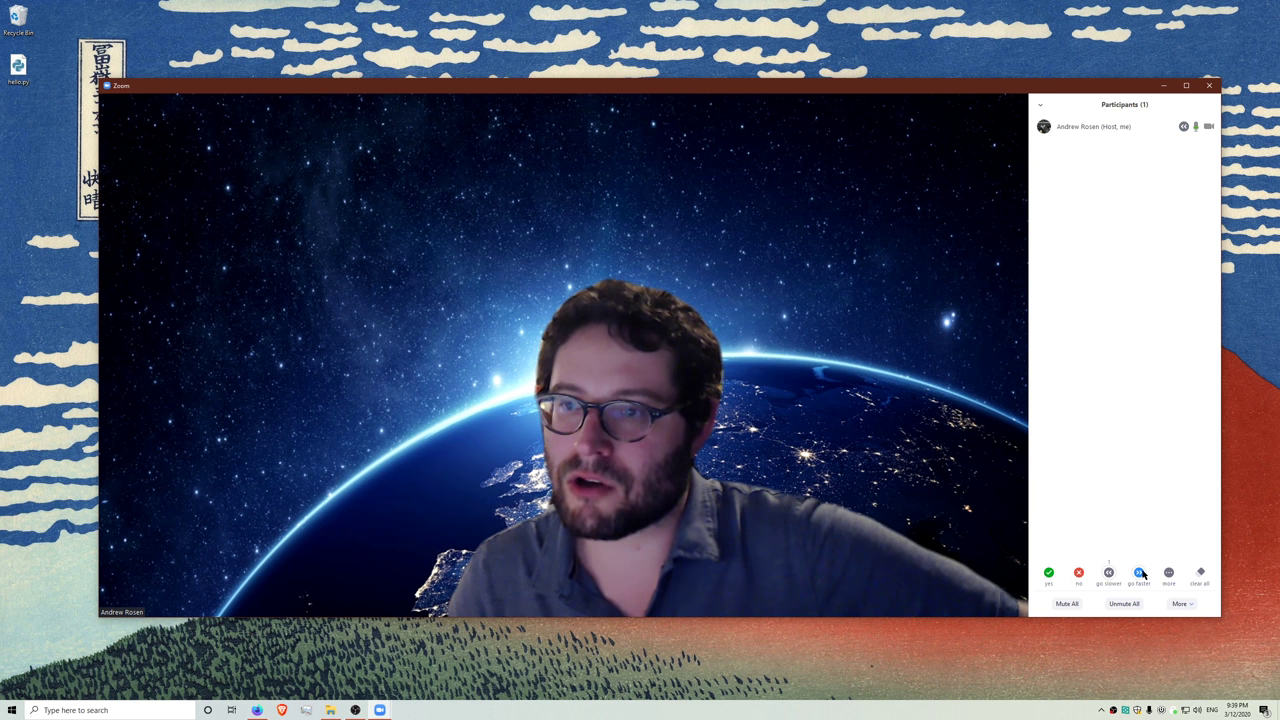
click(1140, 573)
click(1166, 574)
click(1164, 548)
click(1168, 574)
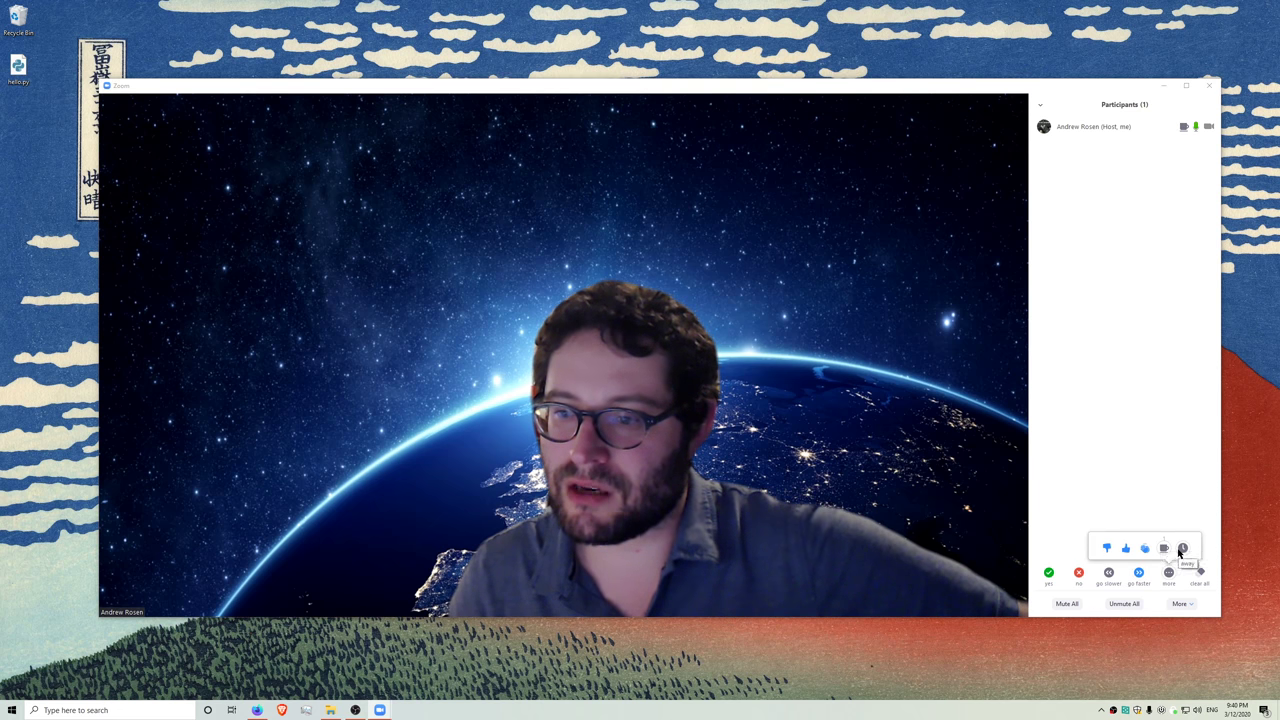
click(1182, 549)
click(1169, 576)
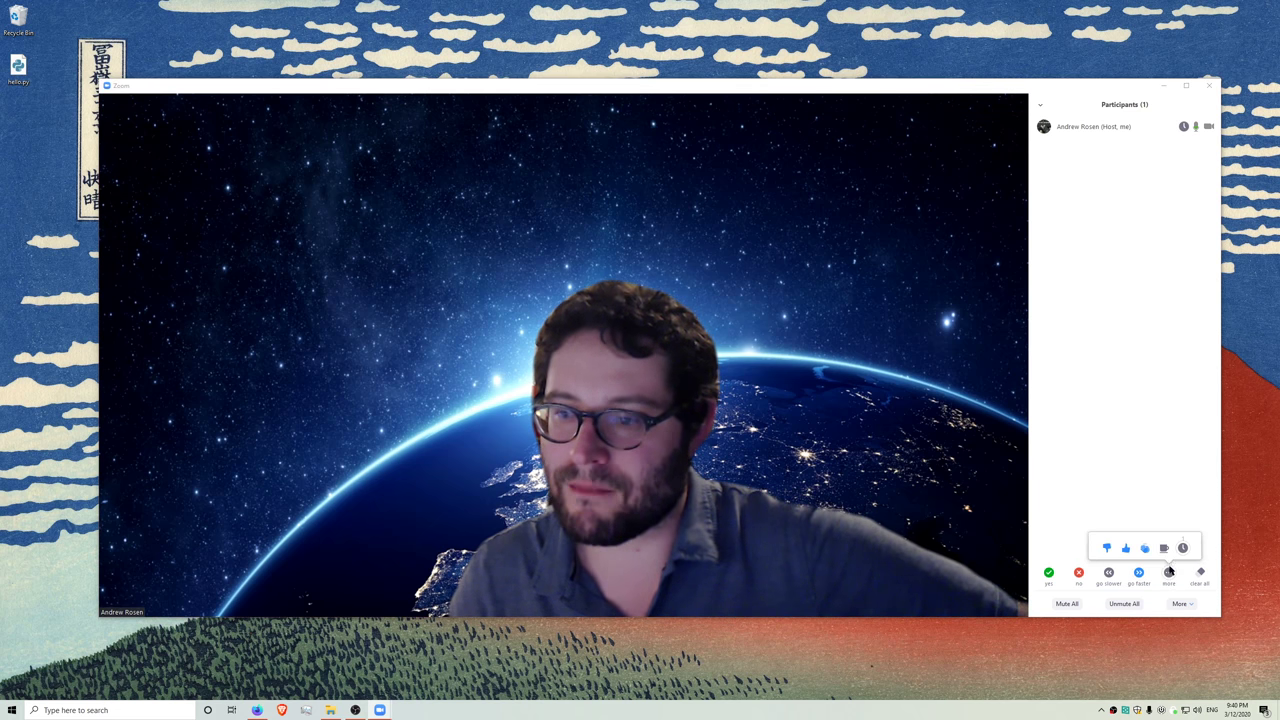
click(1145, 550)
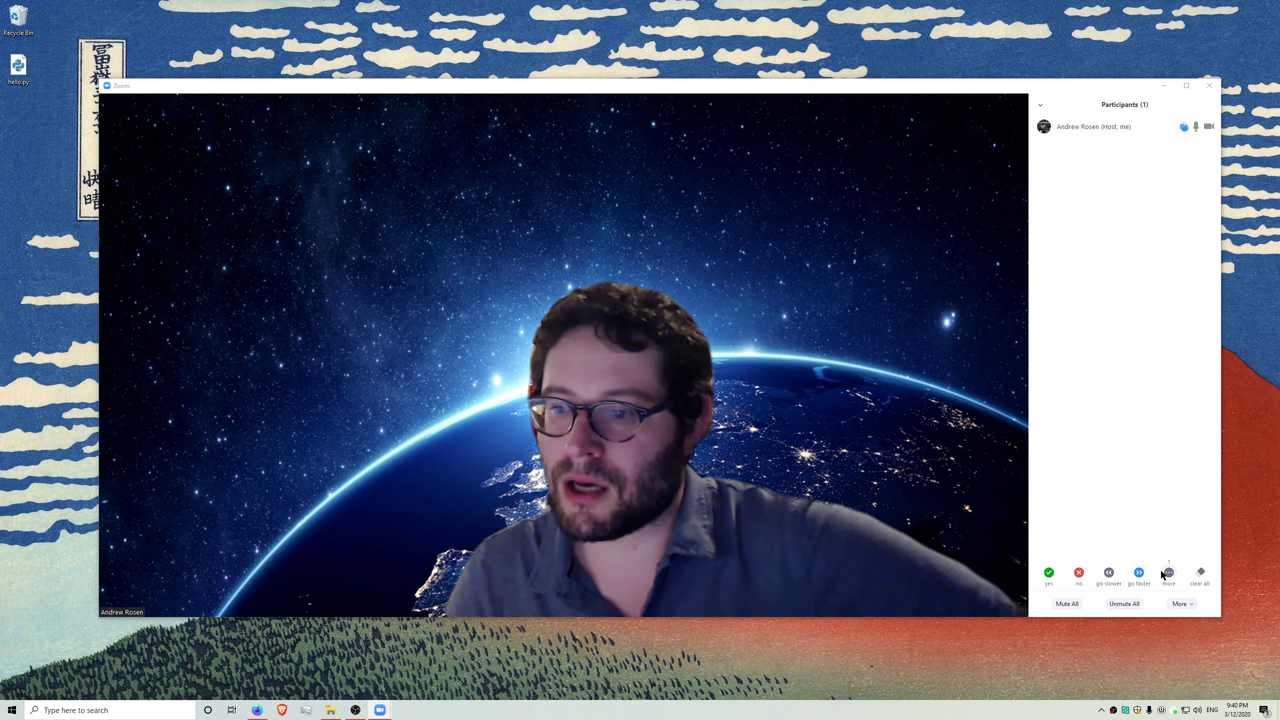
click(1170, 574)
click(1199, 573)
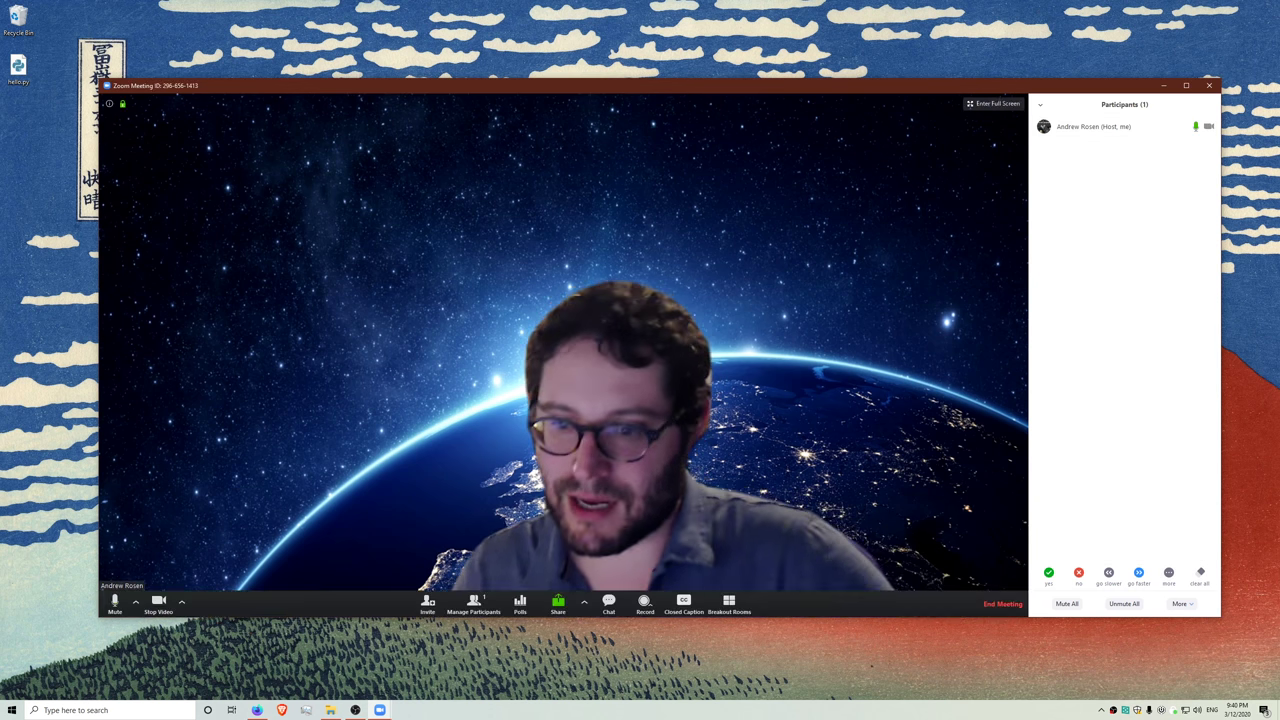
click(520, 605)
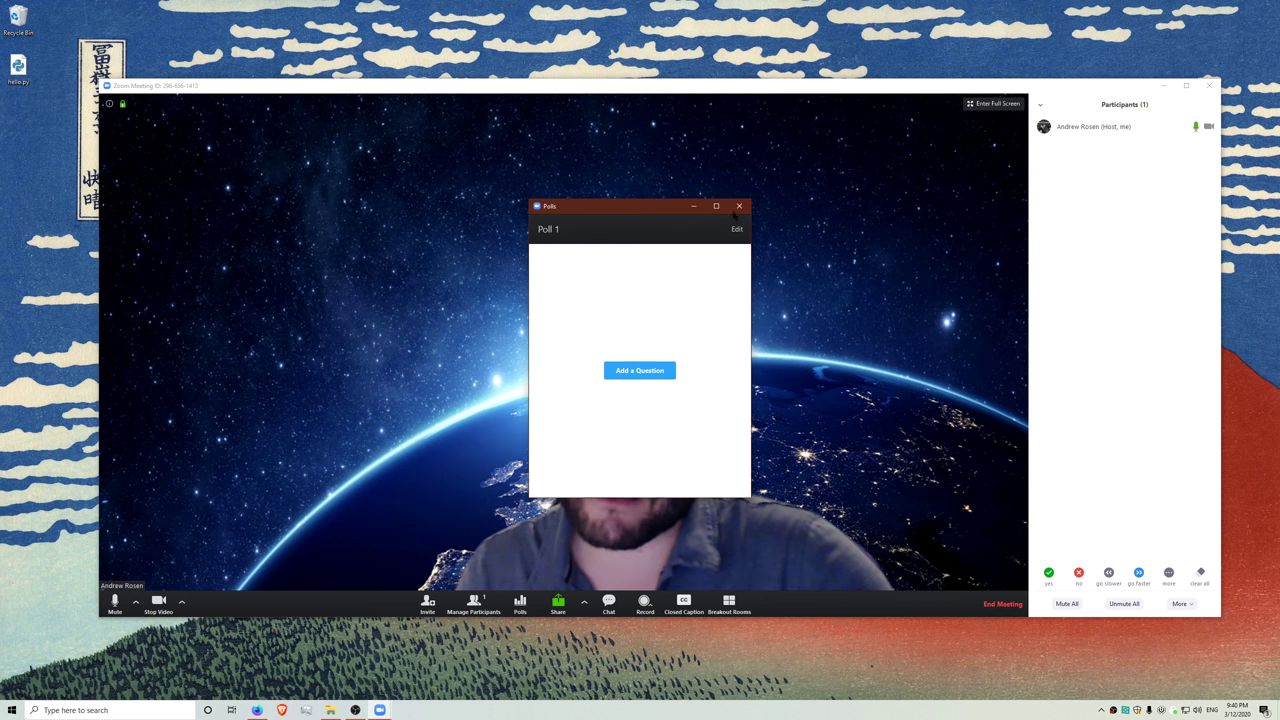
drag(607, 211, 825, 235)
click(939, 228)
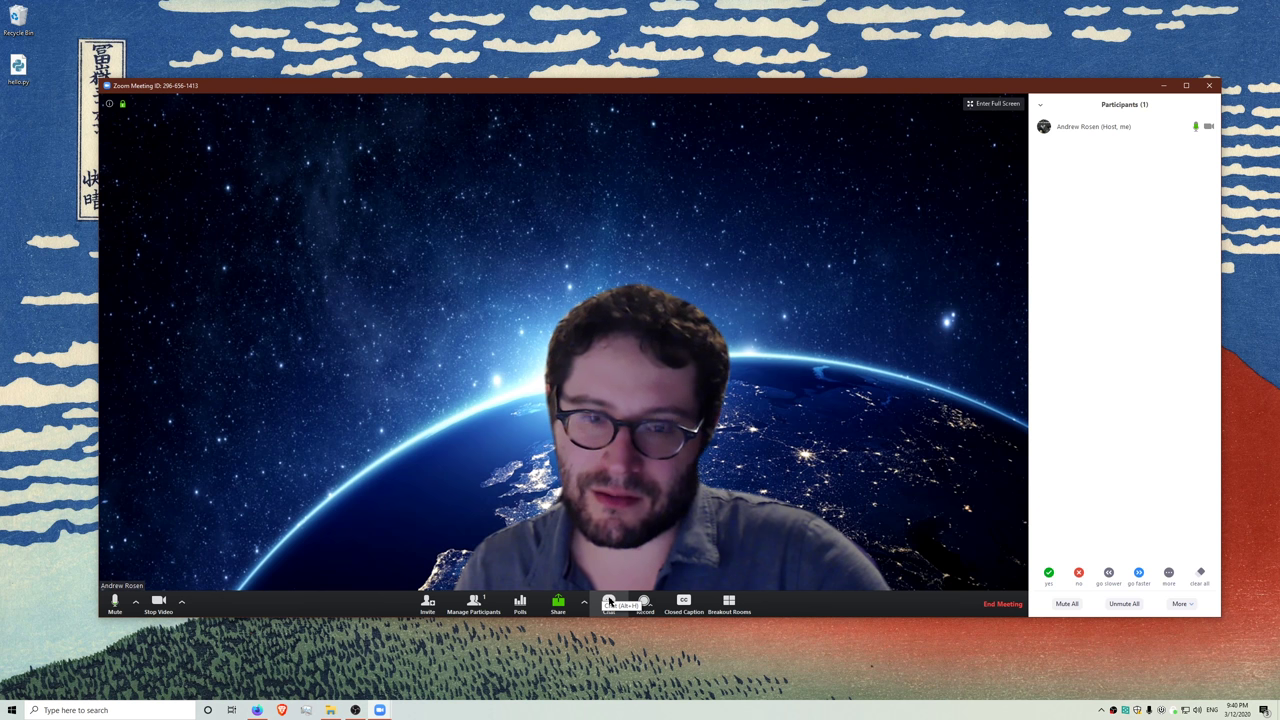
- Open the group chat, pop it into its own window, then merge it back
click(609, 601)
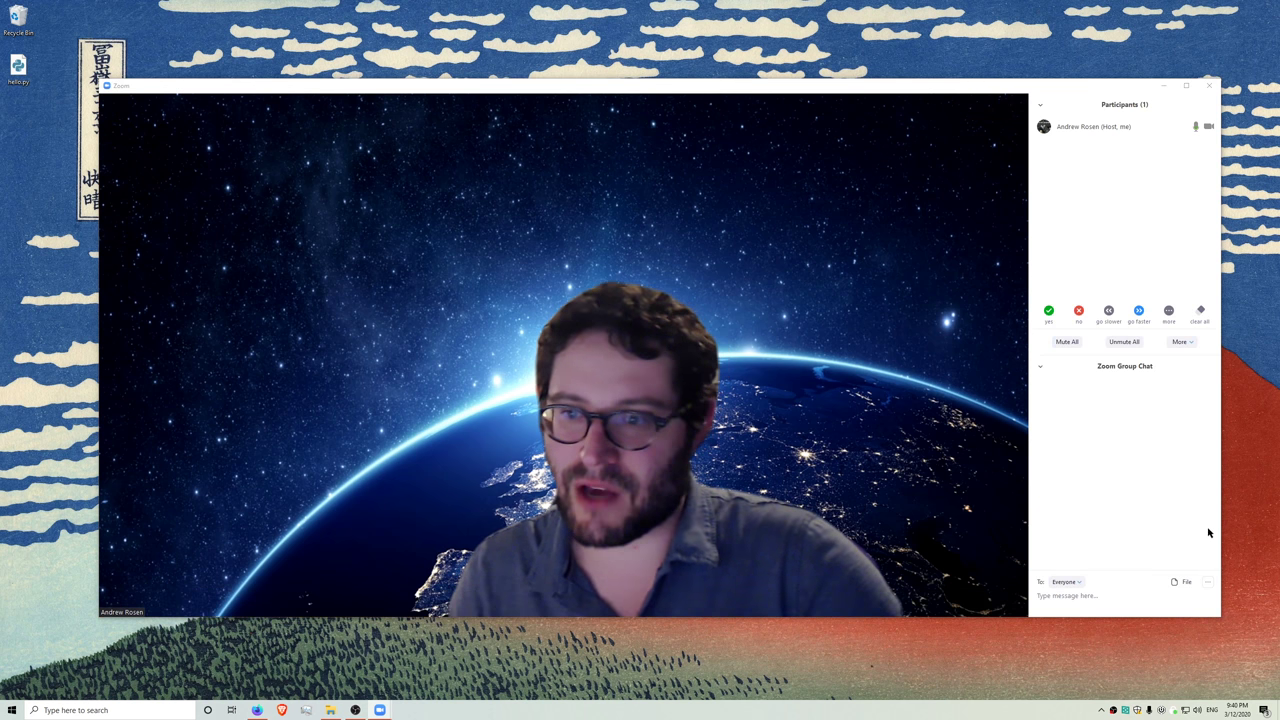
click(1040, 366)
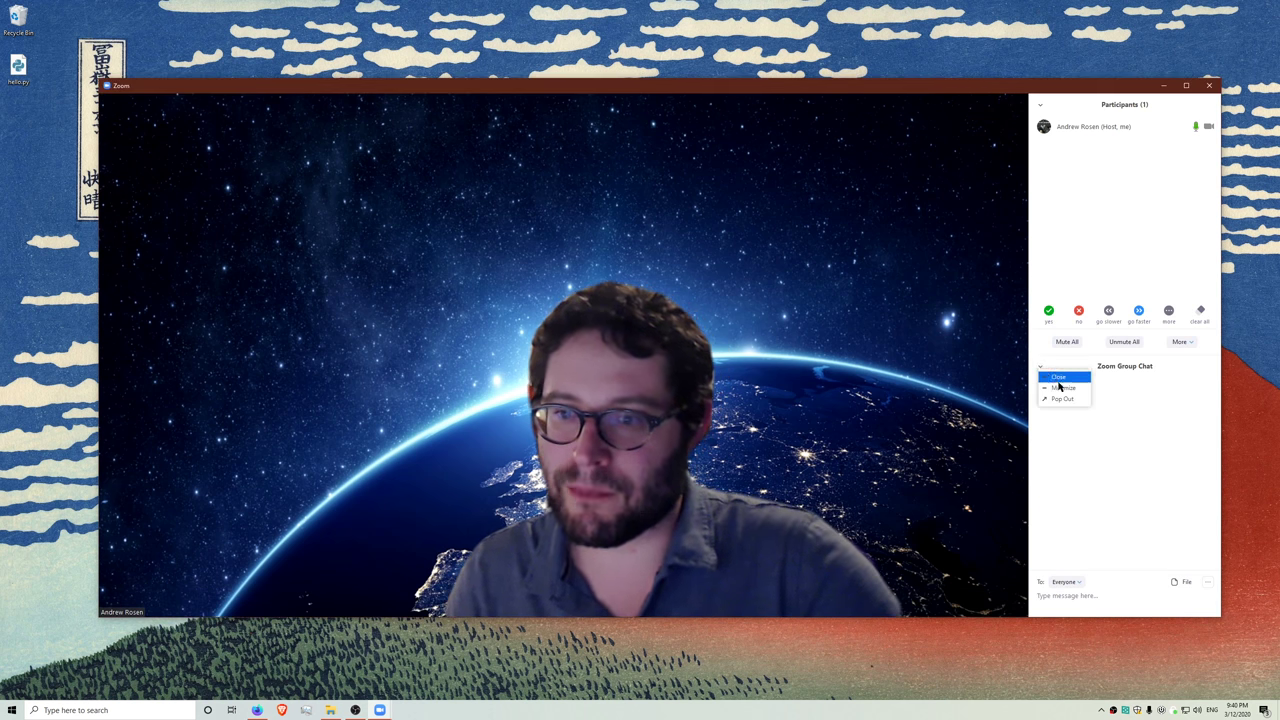
click(1062, 398)
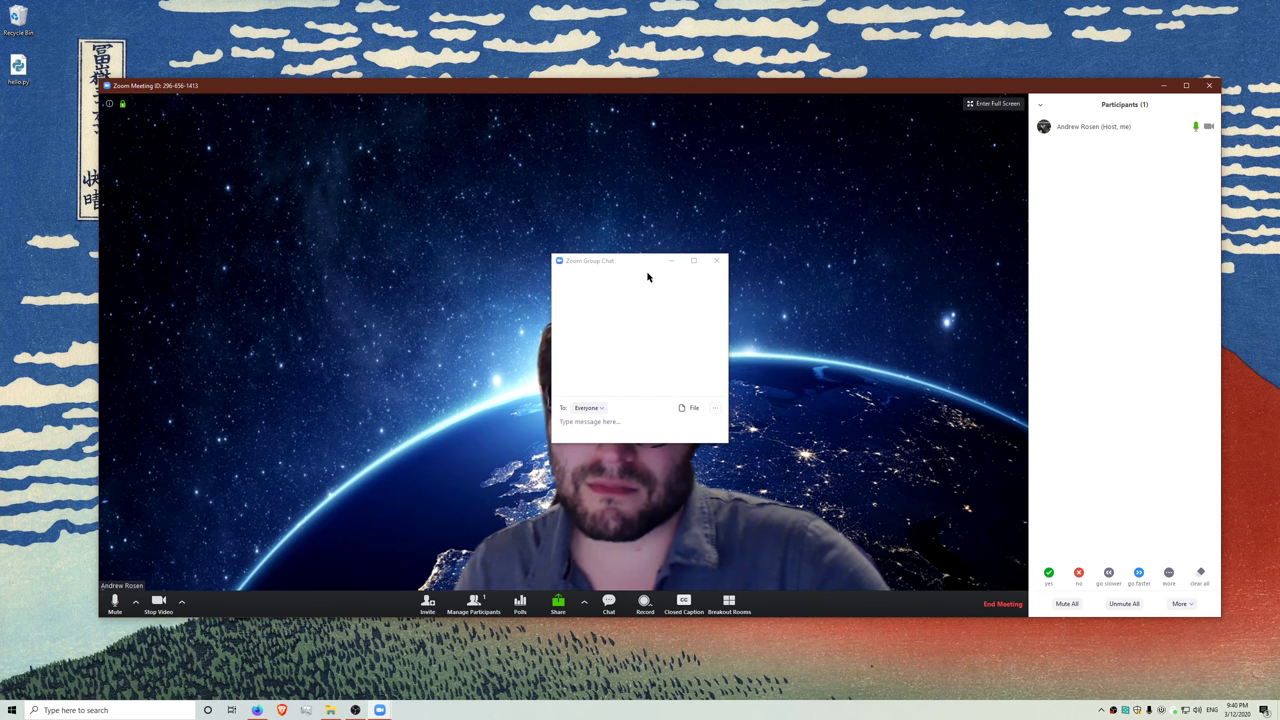
click(628, 553)
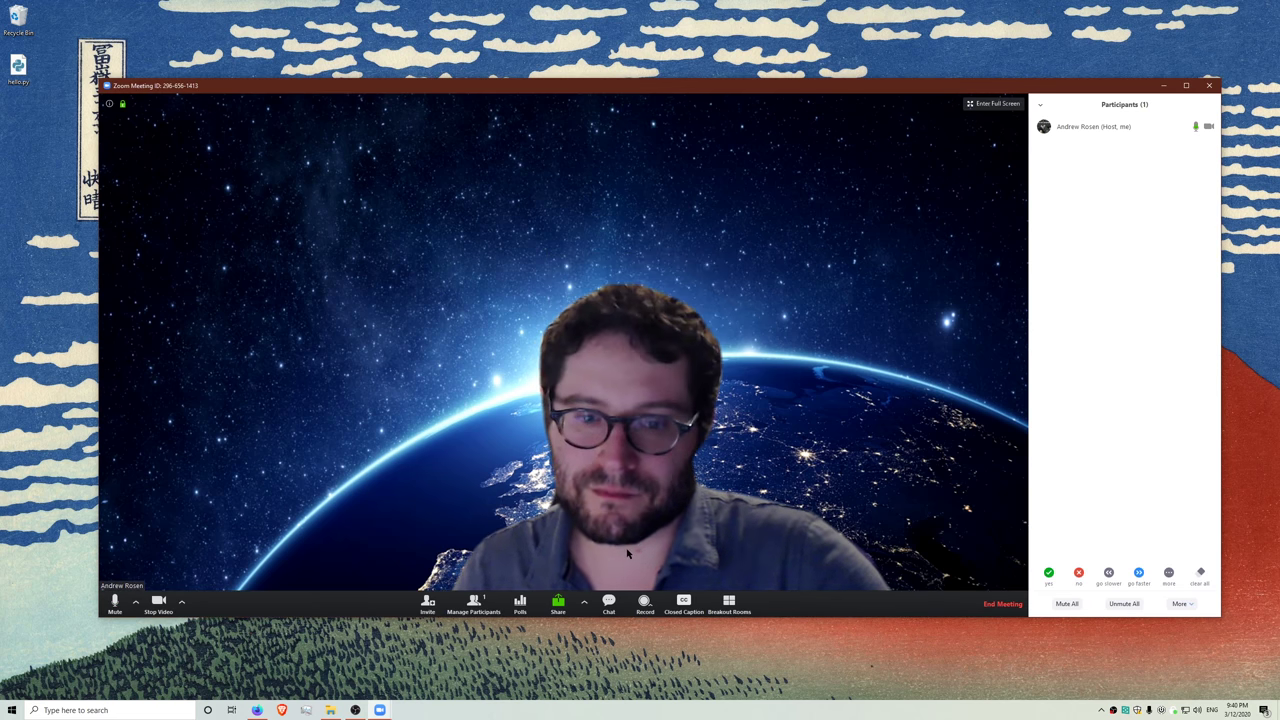
click(607, 606)
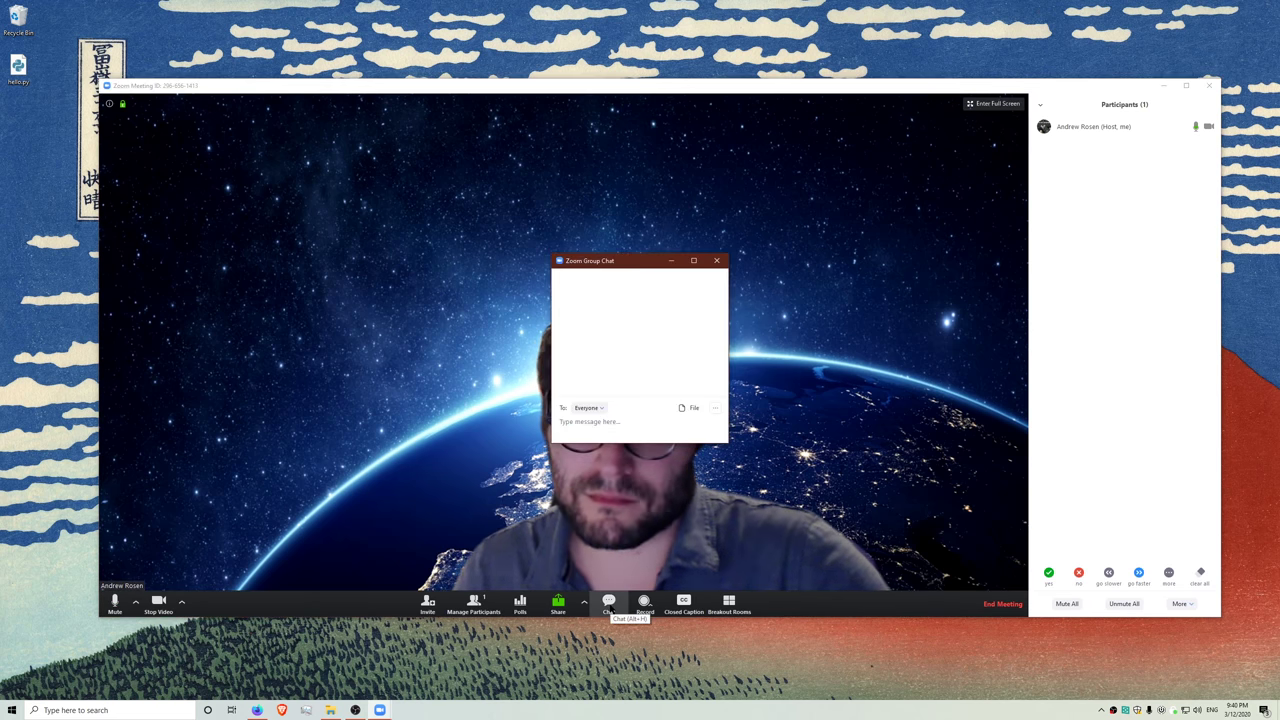
click(715, 410)
click(752, 498)
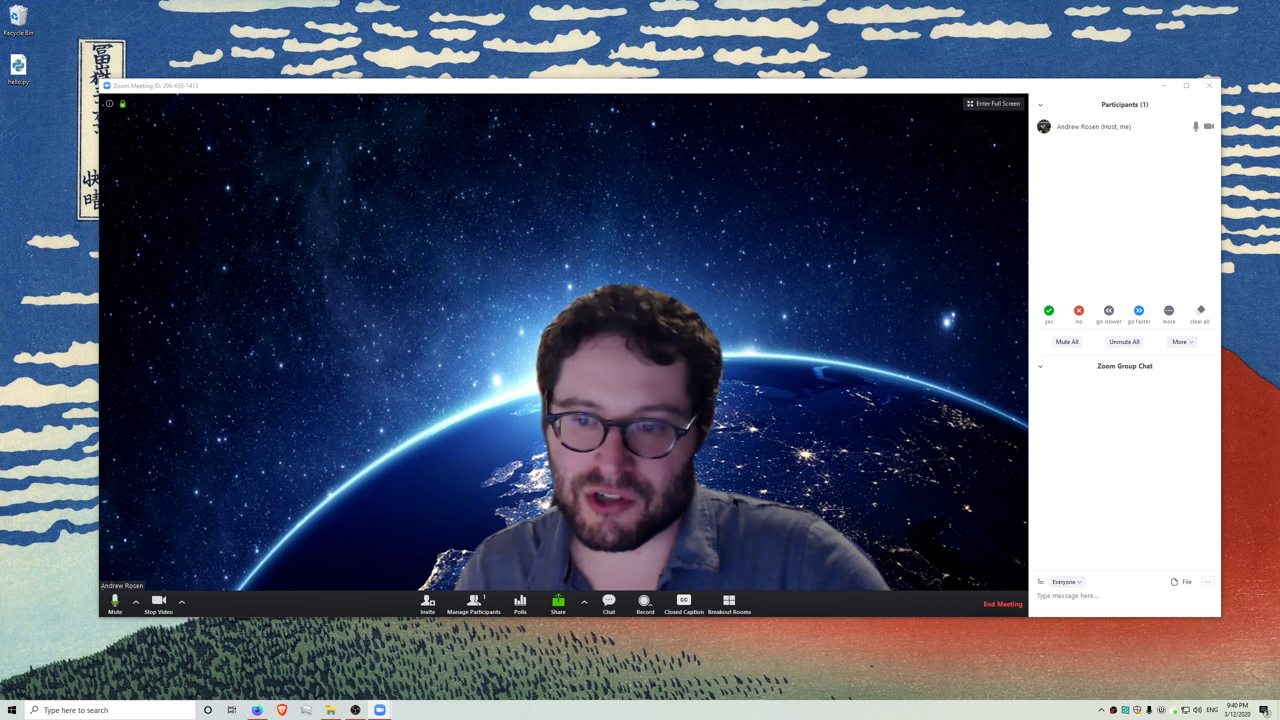
- Send the message "hello everyone!" to Everyone in the chat
click(1081, 605)
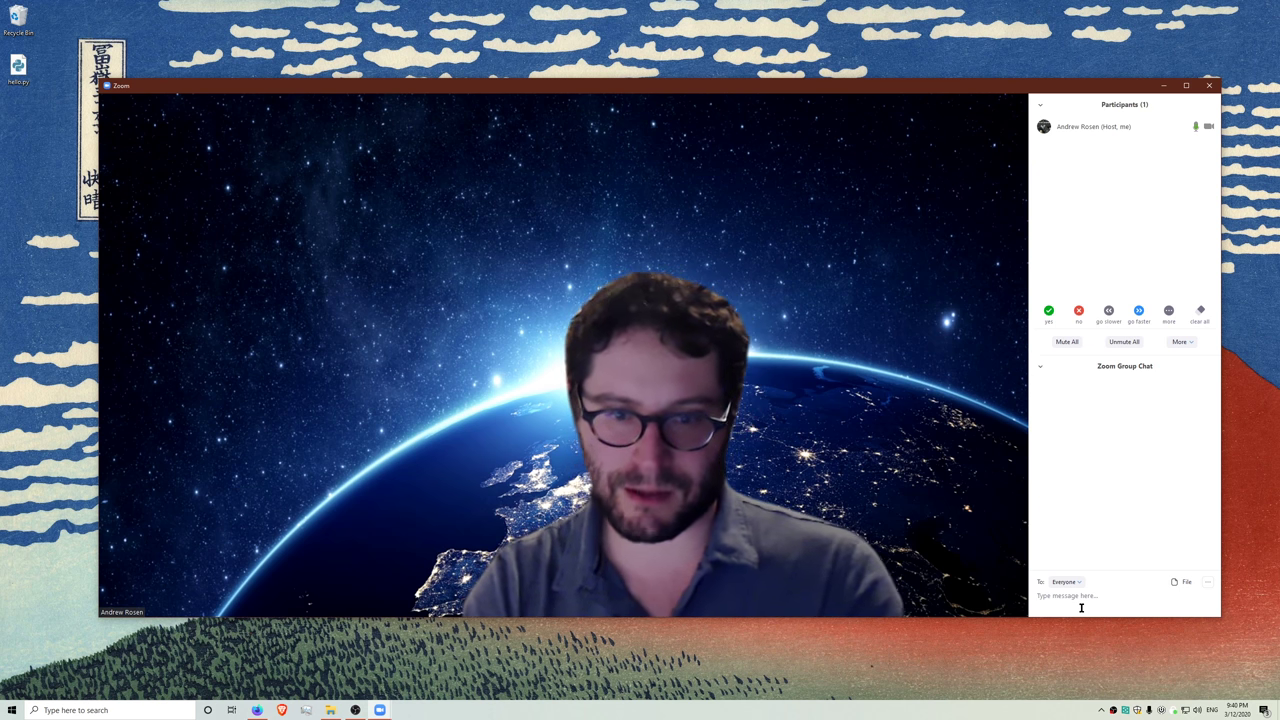
text(Hi)
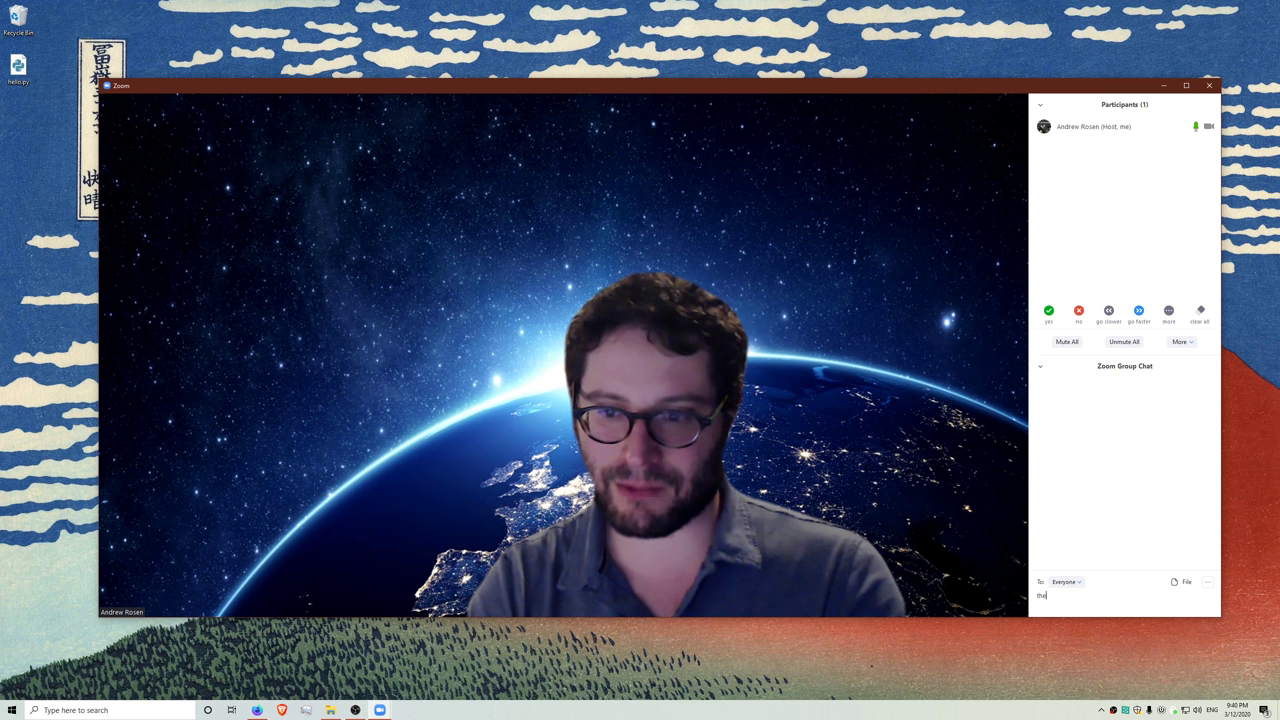
key(BackSpace)
key(BackSpace)
text(He)
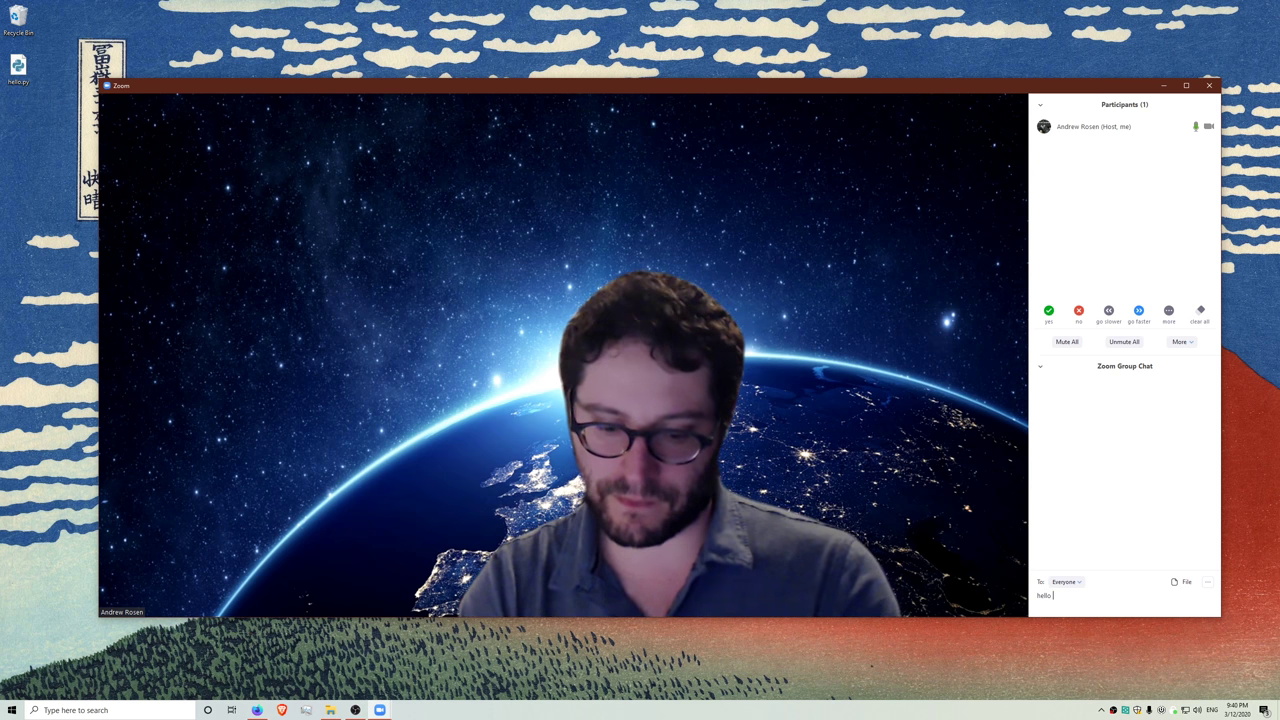
key(Return)
- Review the chat recipient list and who attendees may chat with
click(1079, 582)
click(1150, 583)
click(1208, 584)
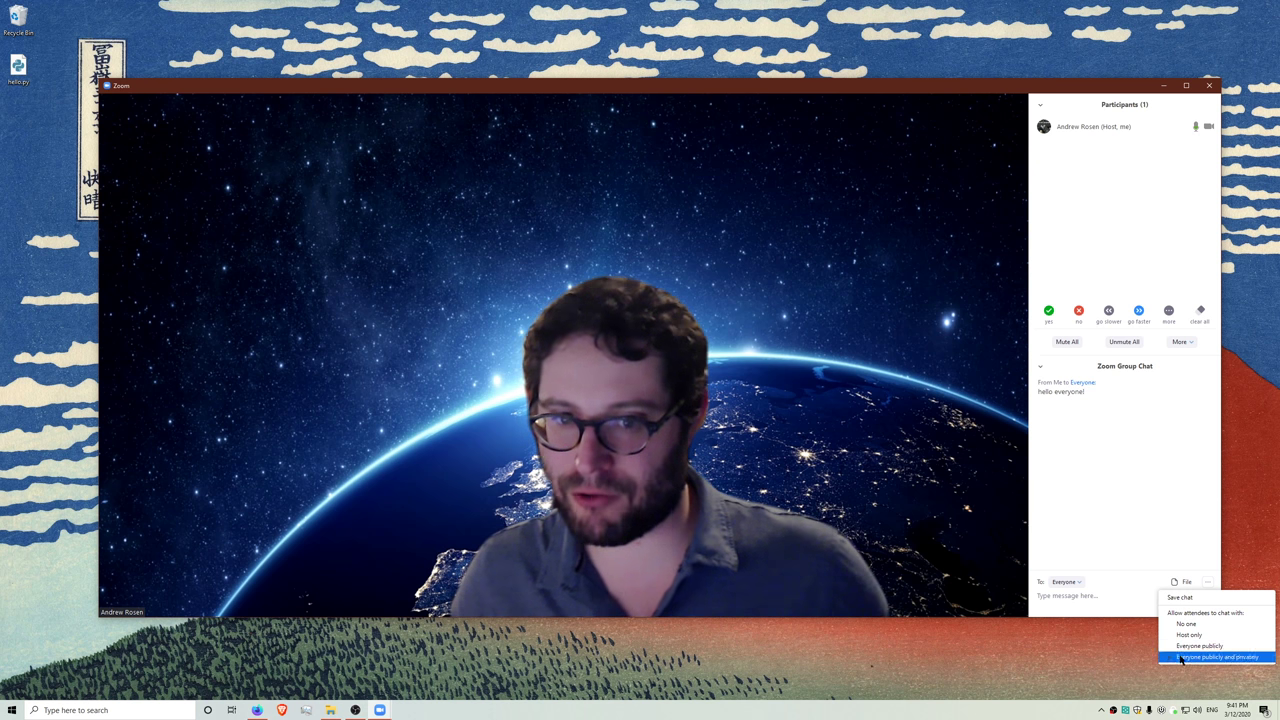
click(1088, 500)
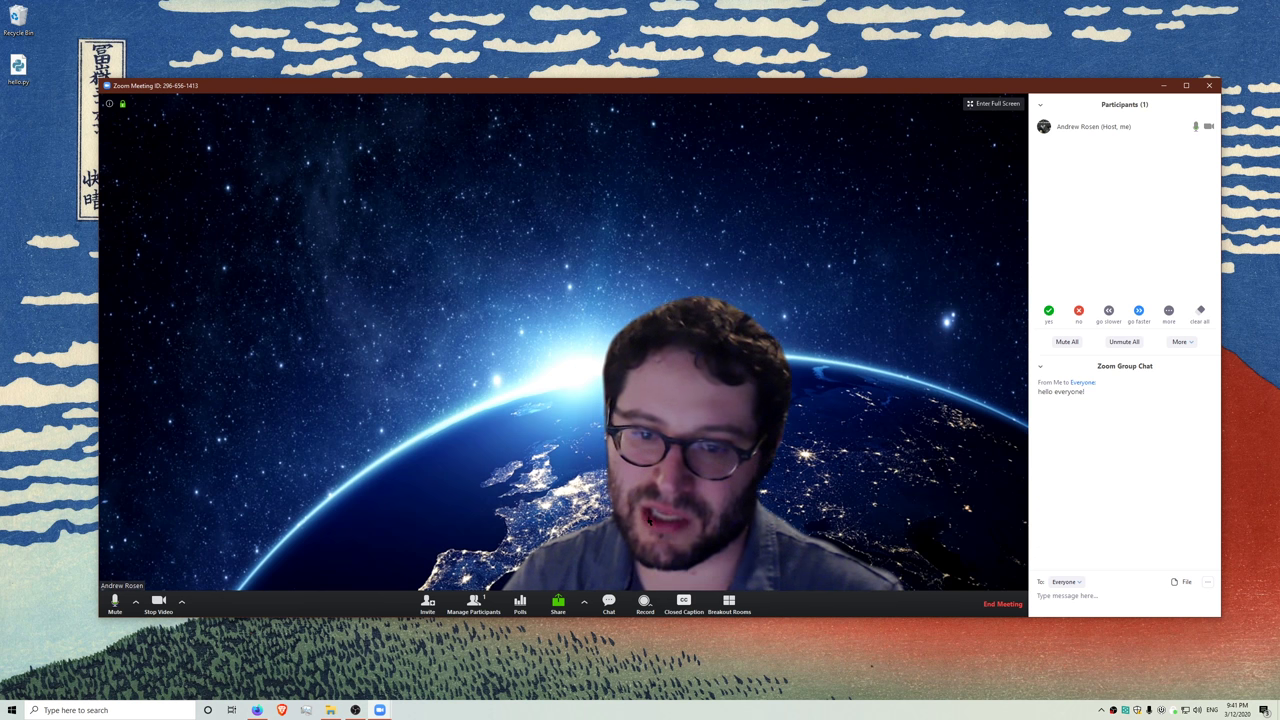
- Copy the closed-captioning API token for a third-party caption service
click(686, 608)
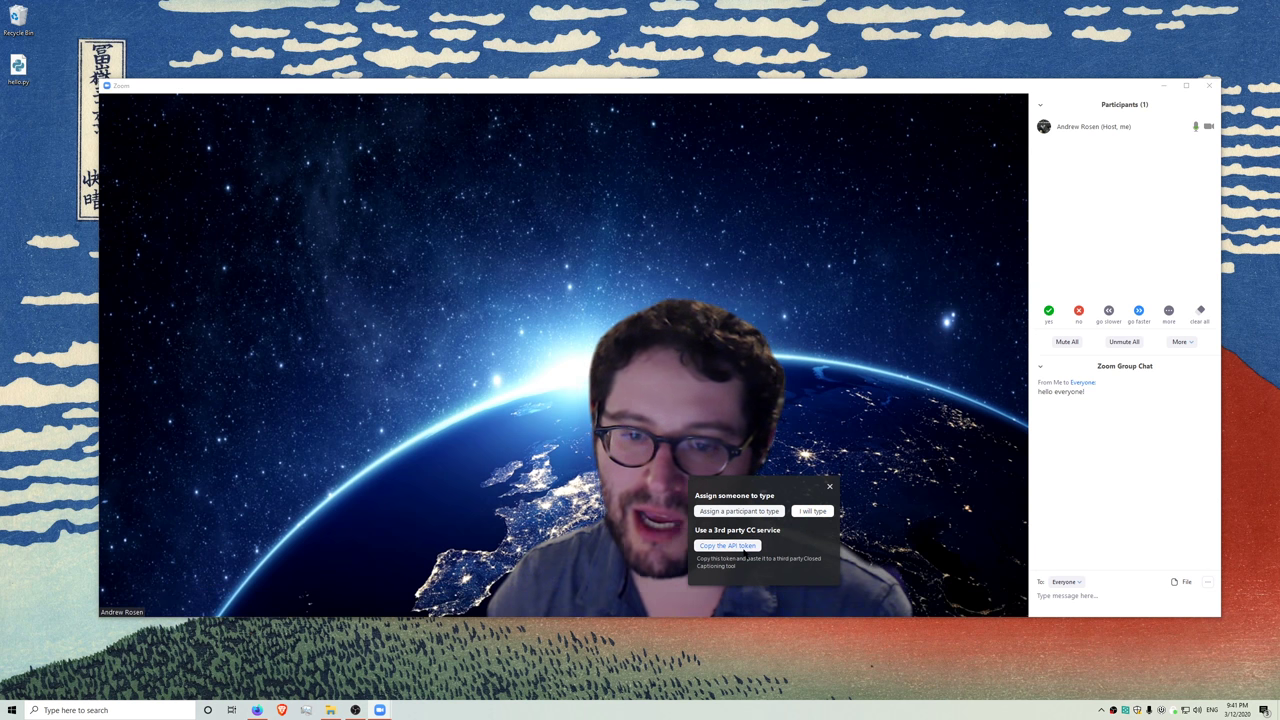
click(743, 547)
click(829, 487)
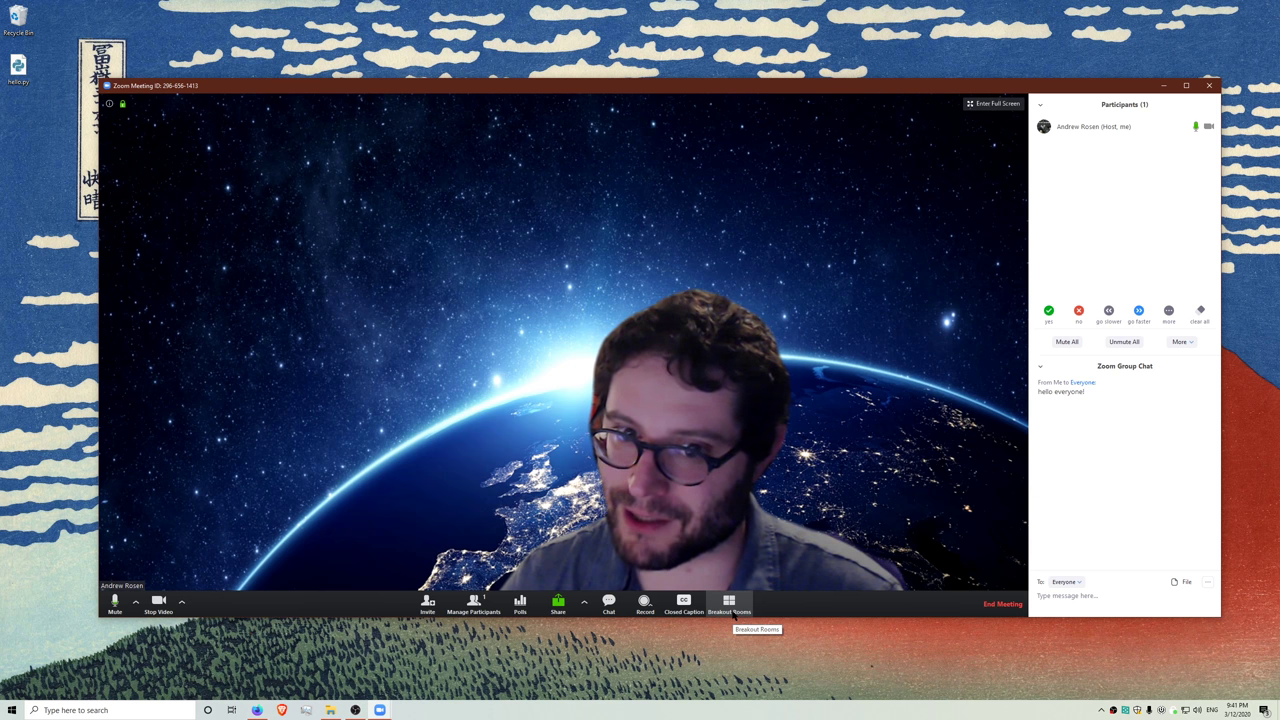
- Create 25 breakout rooms
click(734, 612)
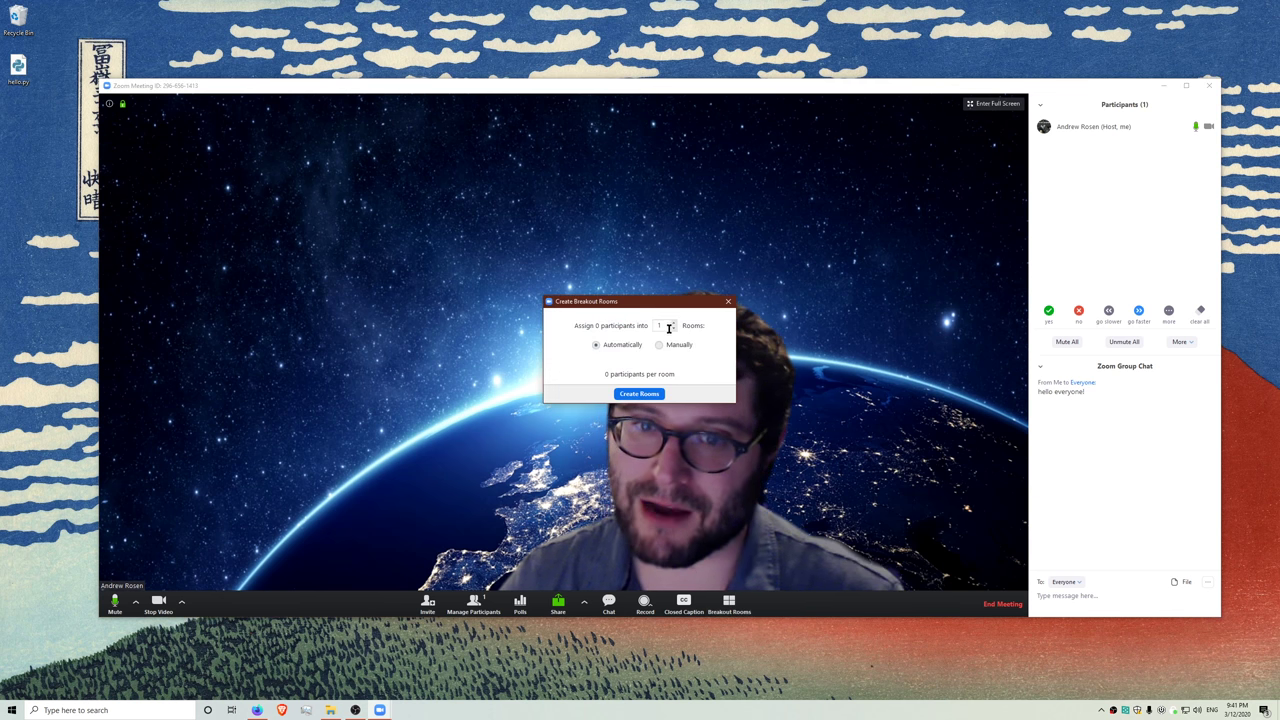
text(25)
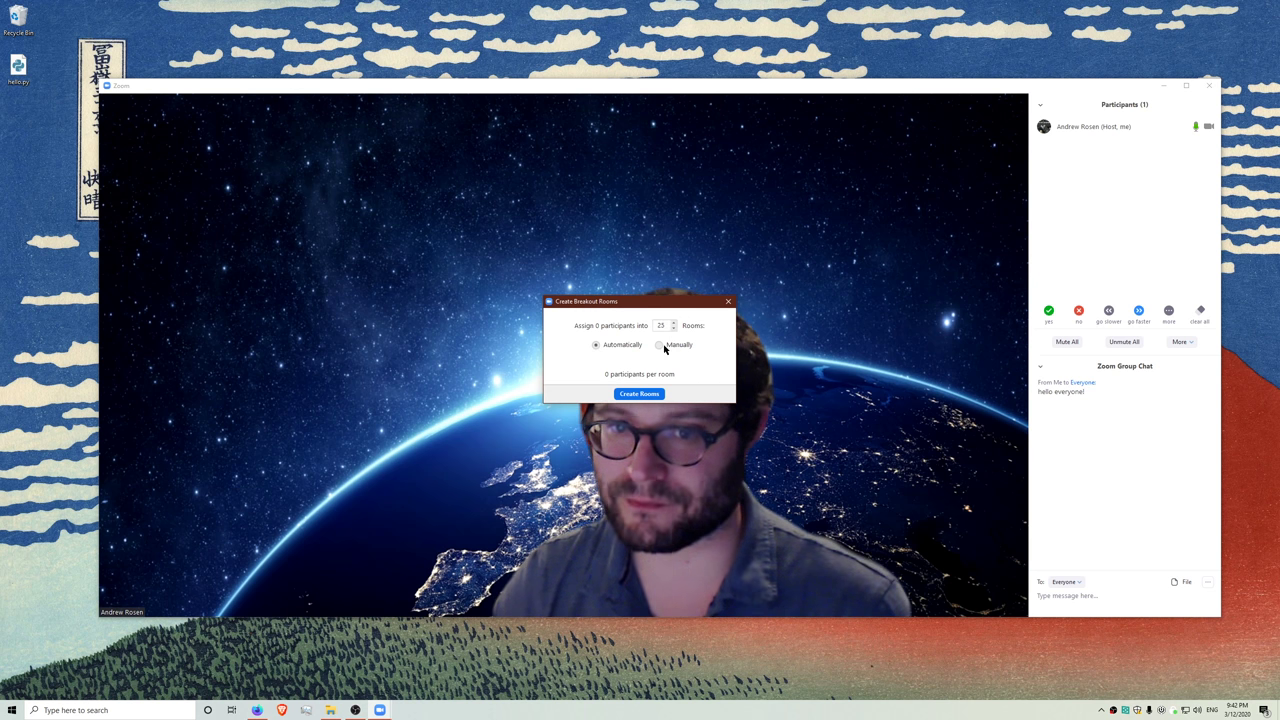
click(637, 394)
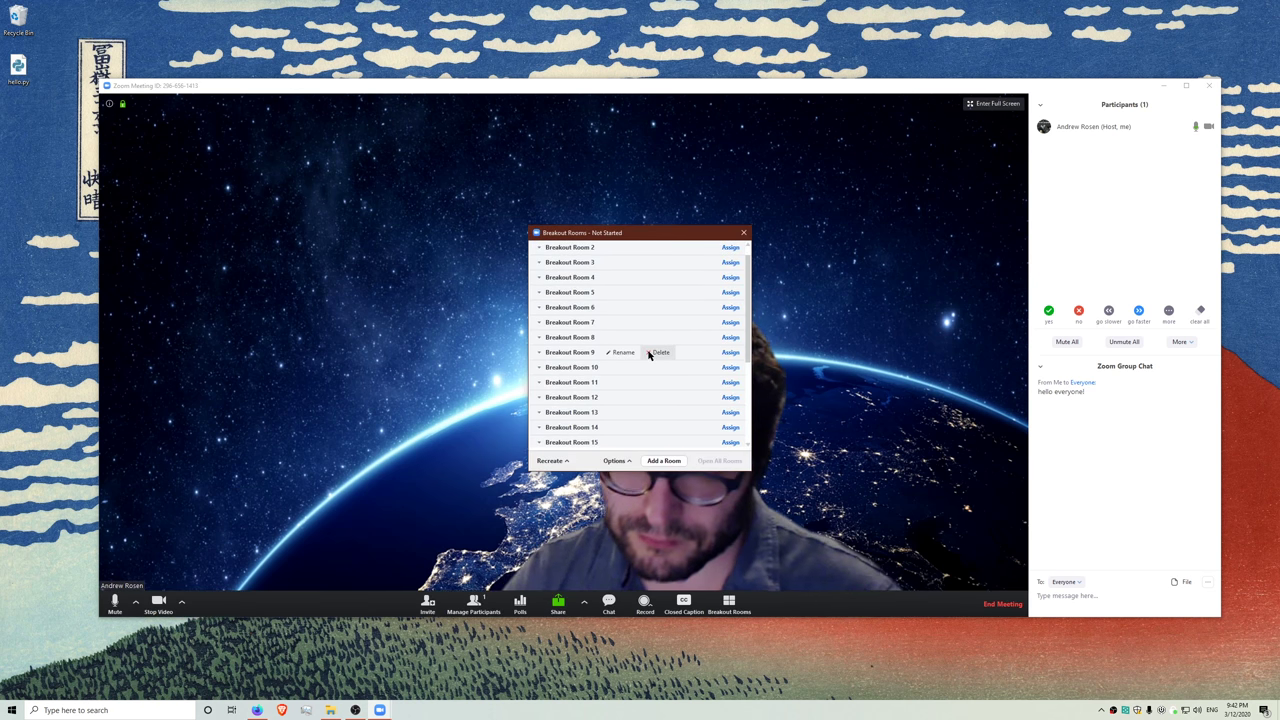
- Recreate all breakout rooms, then move the Breakout Rooms window aside and close it
scroll(679, 286, down, 1)
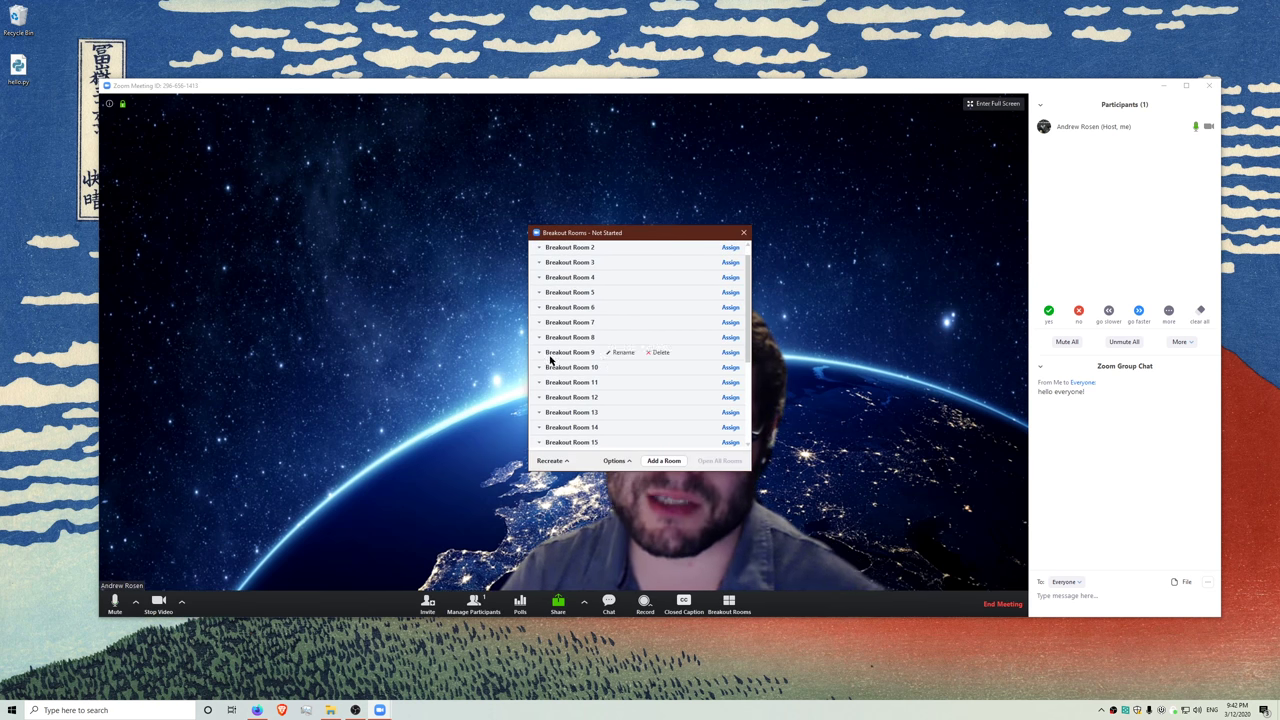
click(558, 461)
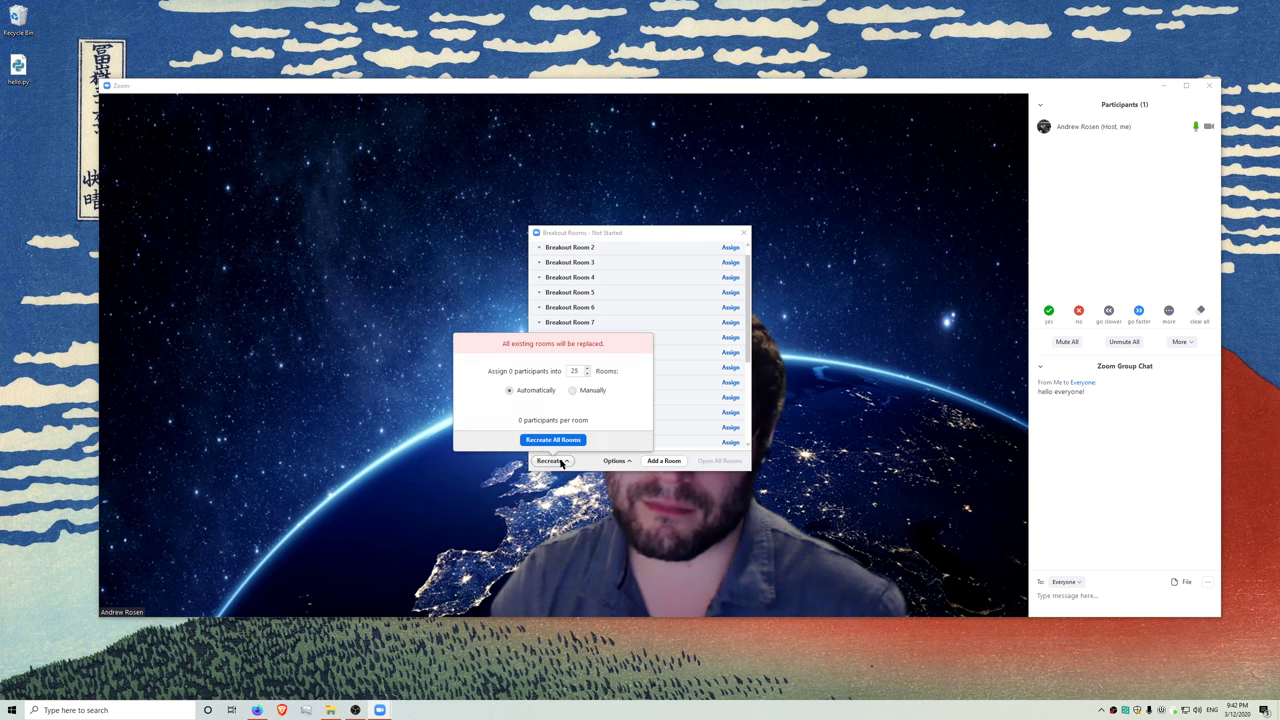
click(547, 440)
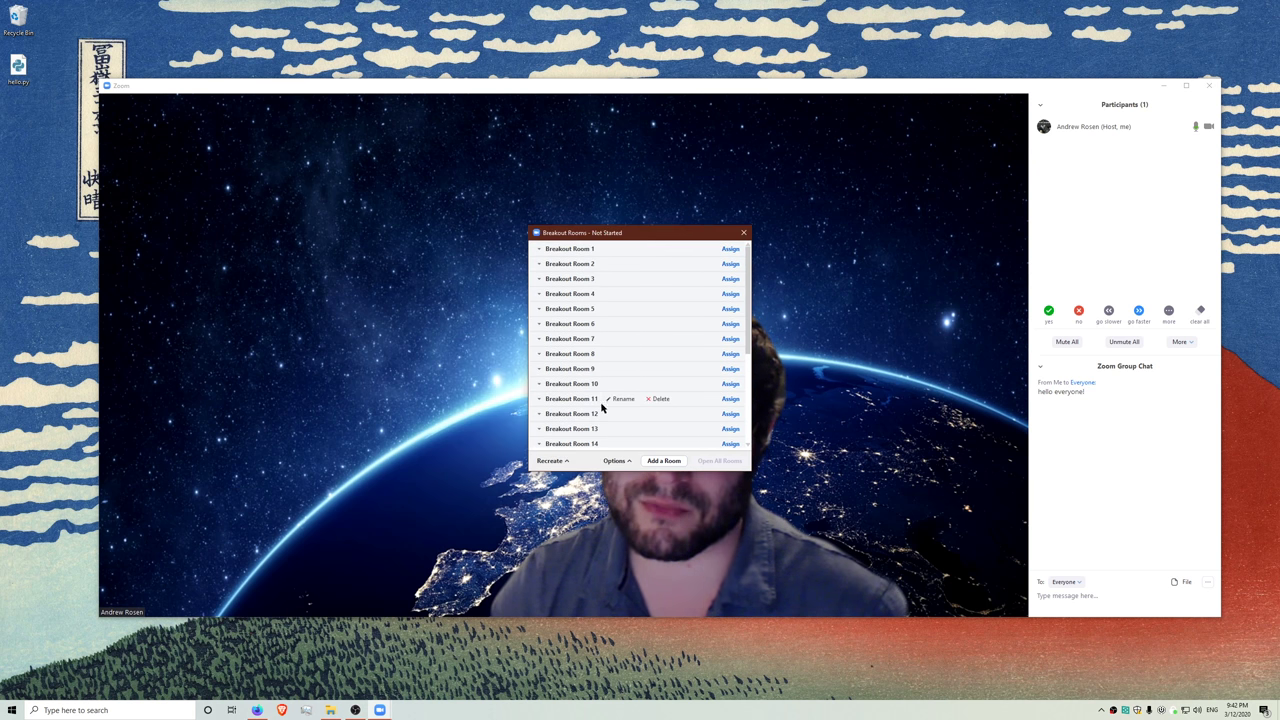
scroll(702, 410, down, 5)
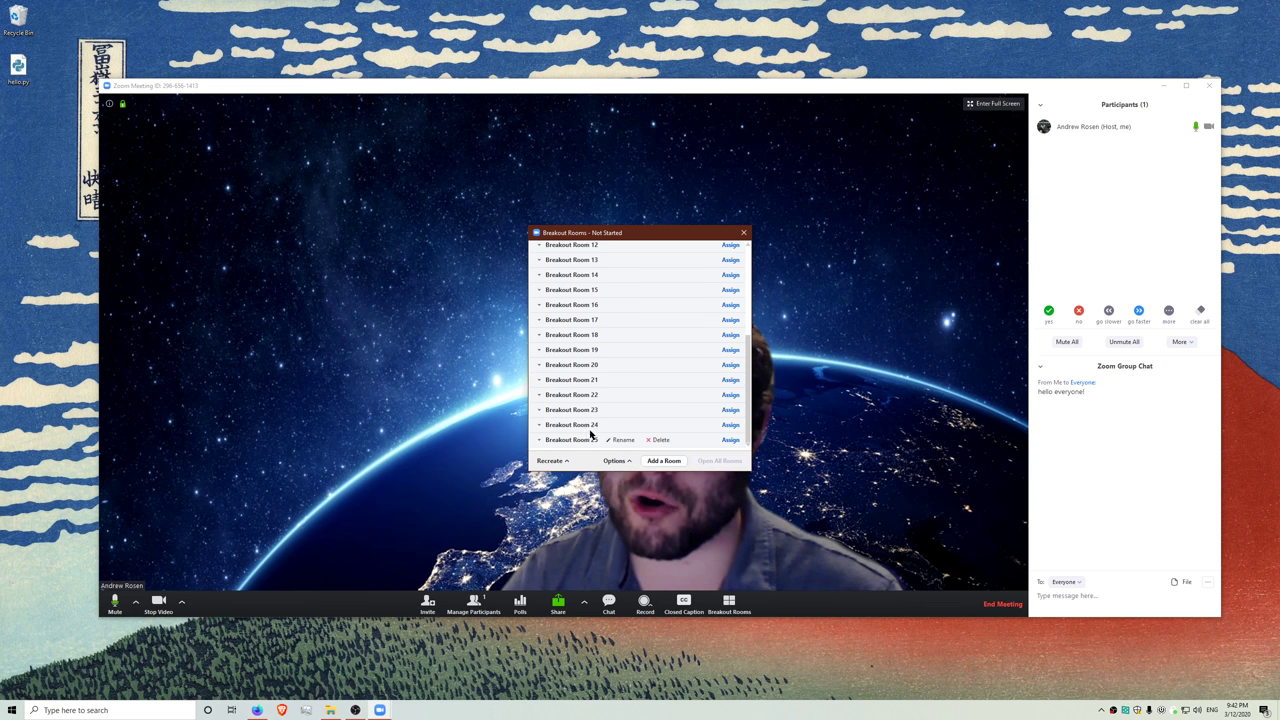
scroll(640, 436, up, 3)
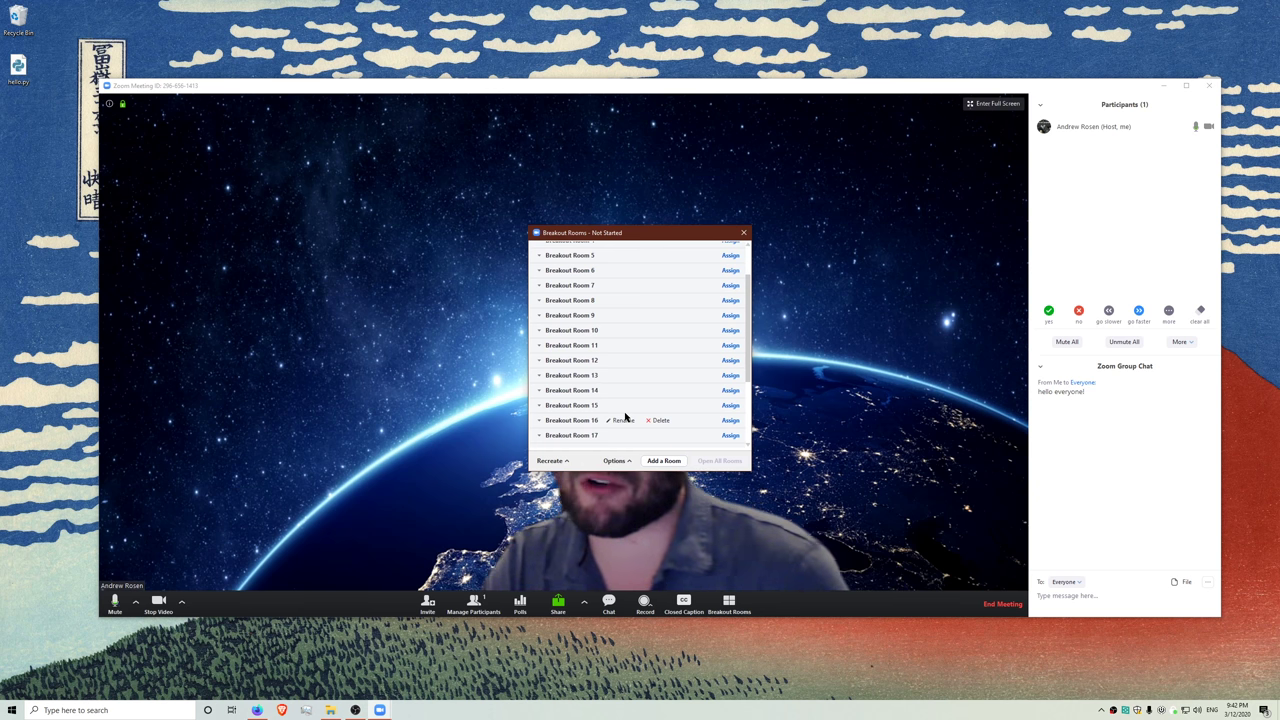
drag(603, 232, 850, 201)
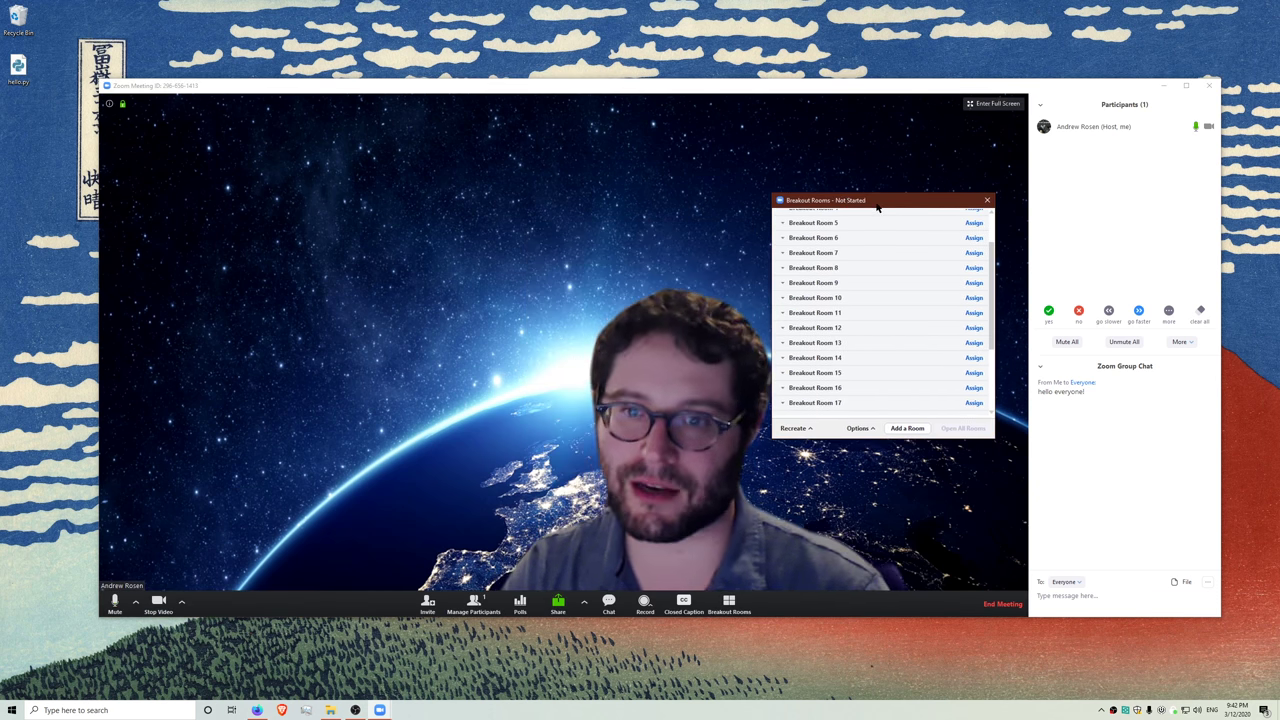
click(987, 200)
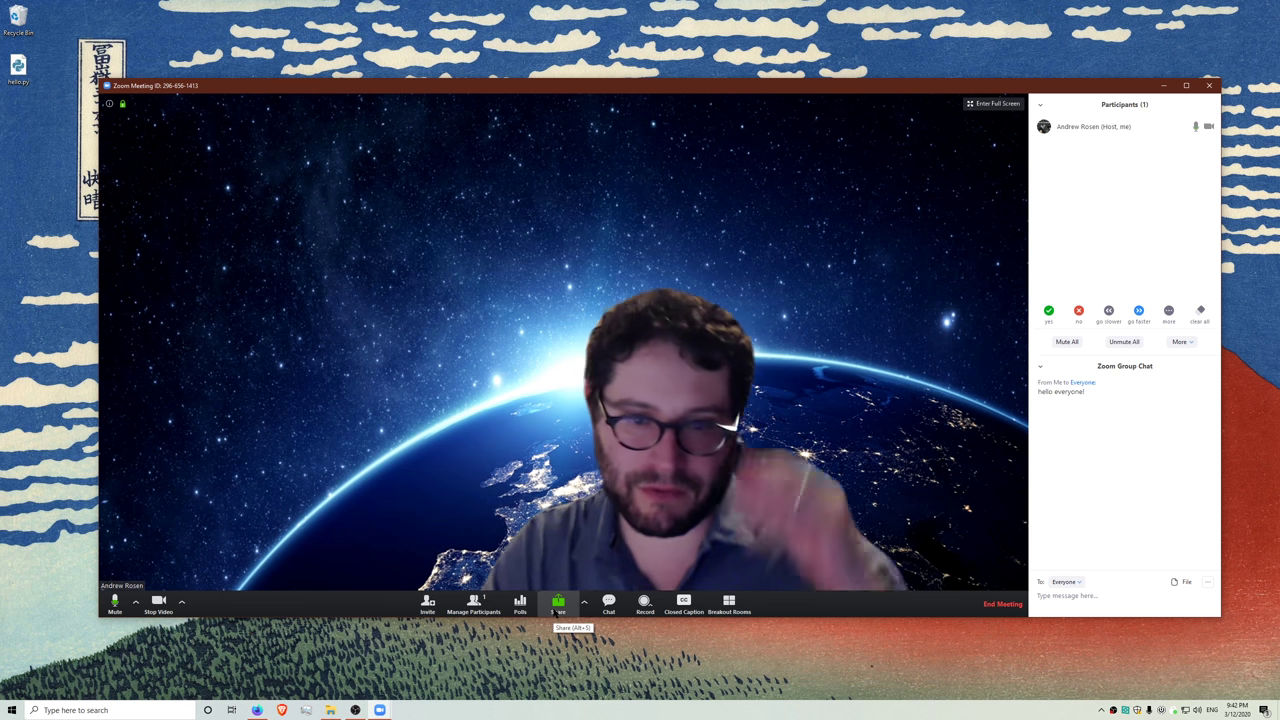
- Choose the Whiteboard in the share picker
click(557, 604)
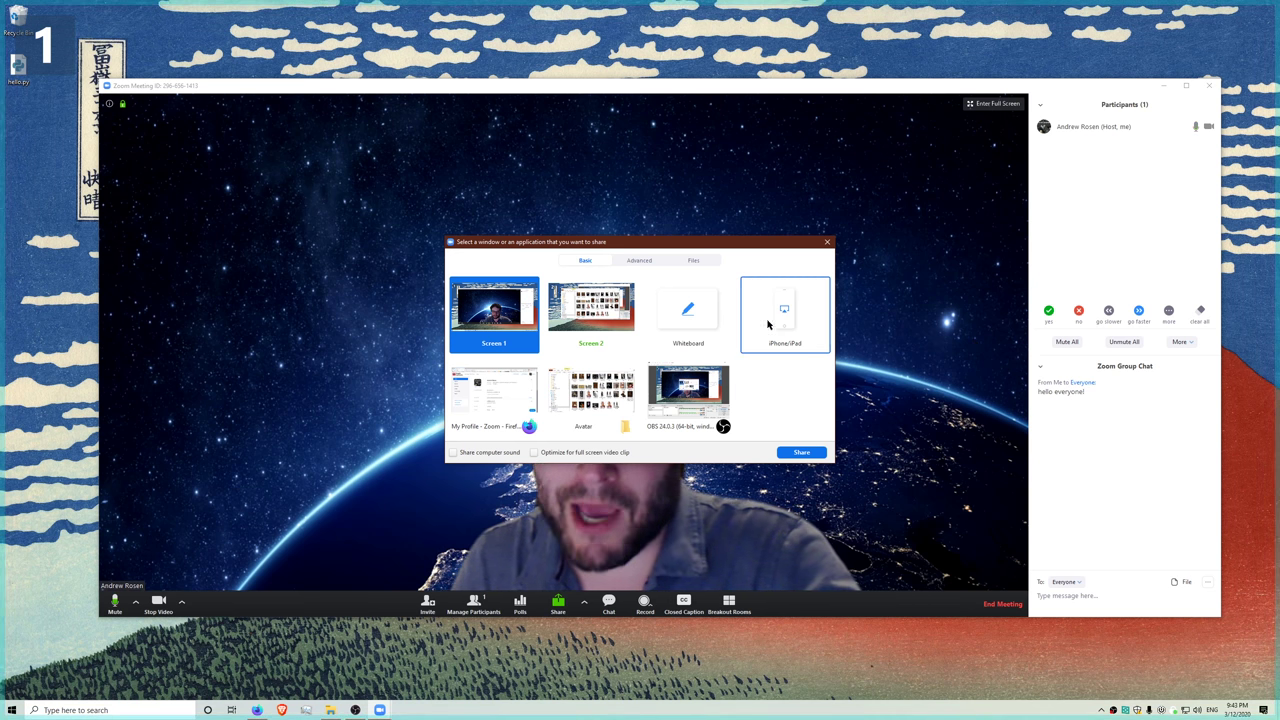
click(694, 319)
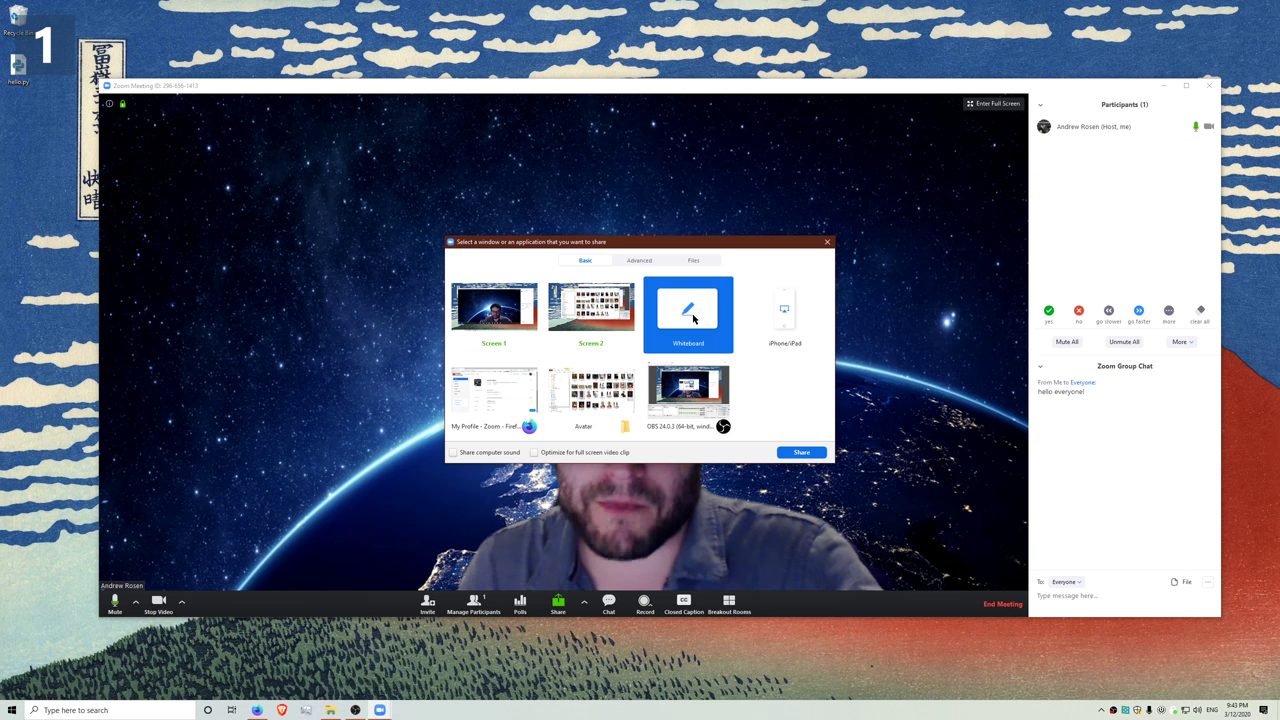
- Share the blank whiteboard and handwrite the word "Hello" on it
double_click(694, 319)
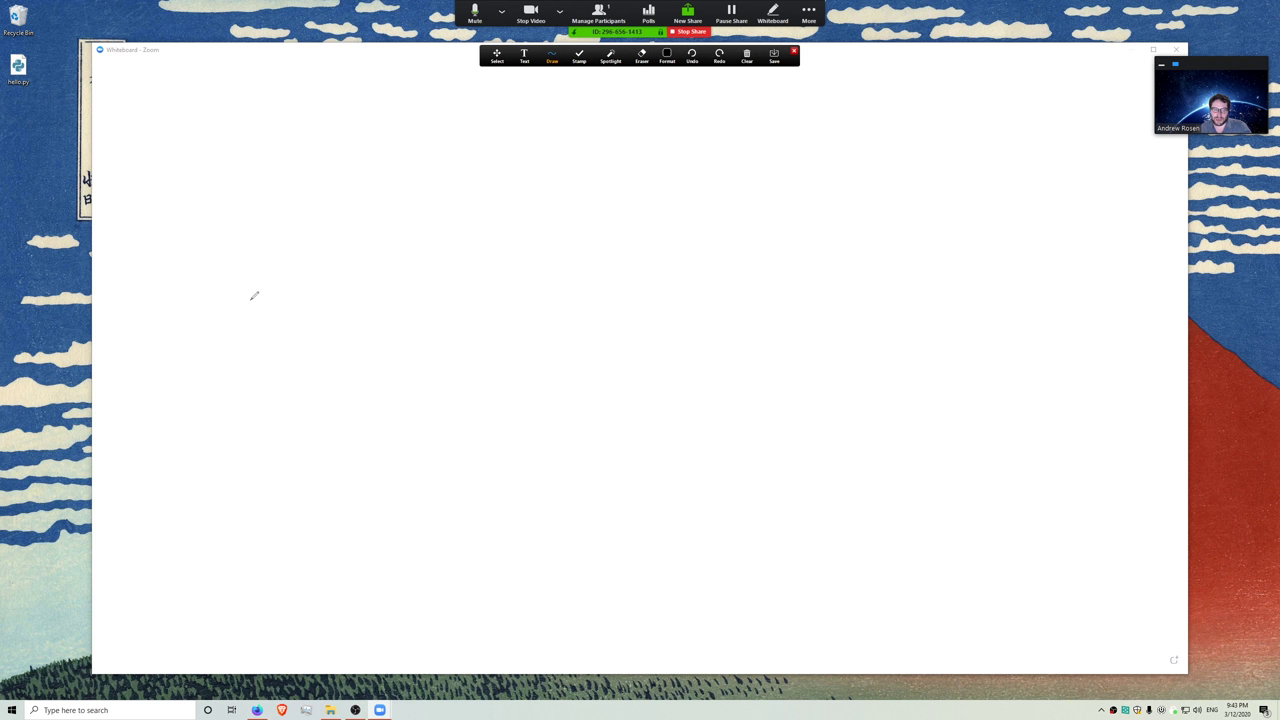
drag(267, 206, 163, 520)
drag(438, 198, 322, 540)
mouse_move(231, 348)
mouse_down()
mouse_move(409, 357)
mouse_move(475, 343)
mouse_move(548, 396)
mouse_up()
drag(581, 256, 538, 476)
drag(676, 240, 645, 453)
mouse_move(798, 315)
mouse_down()
mouse_move(757, 385)
mouse_move(772, 293)
mouse_up()
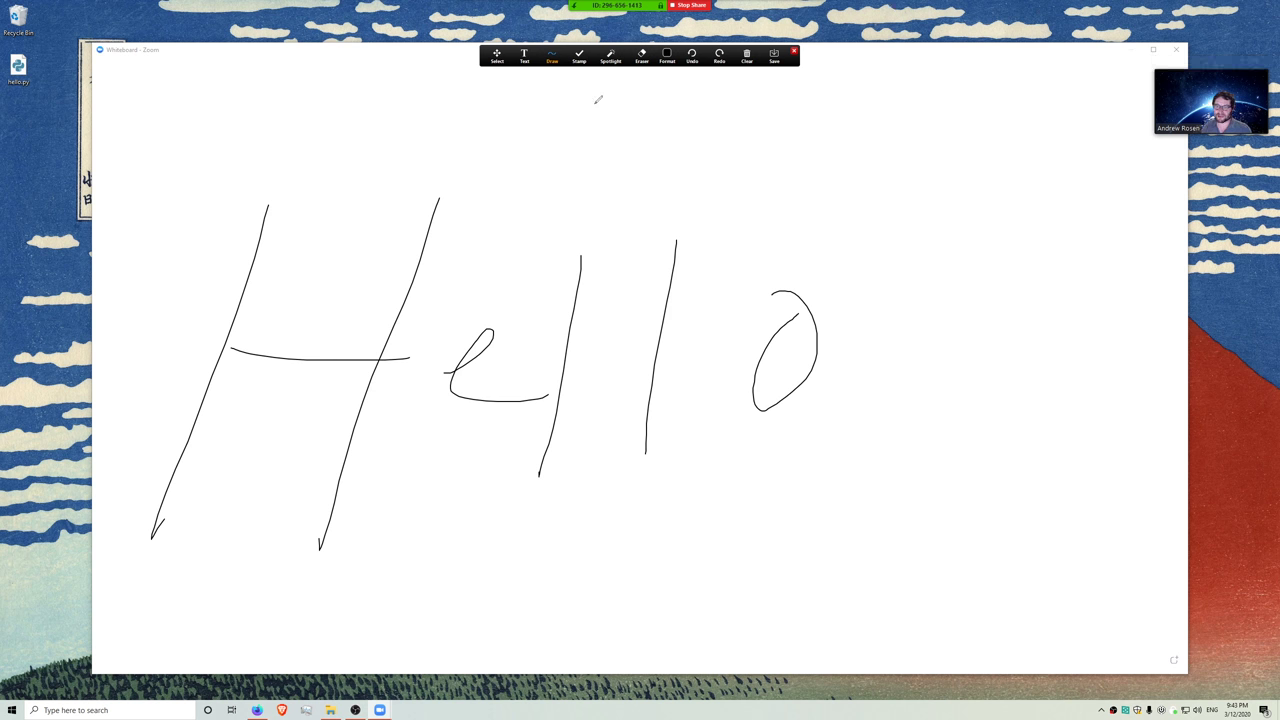
- Open and dismiss the More menu, then check the pen colour and width options
mouse_move(700, 8)
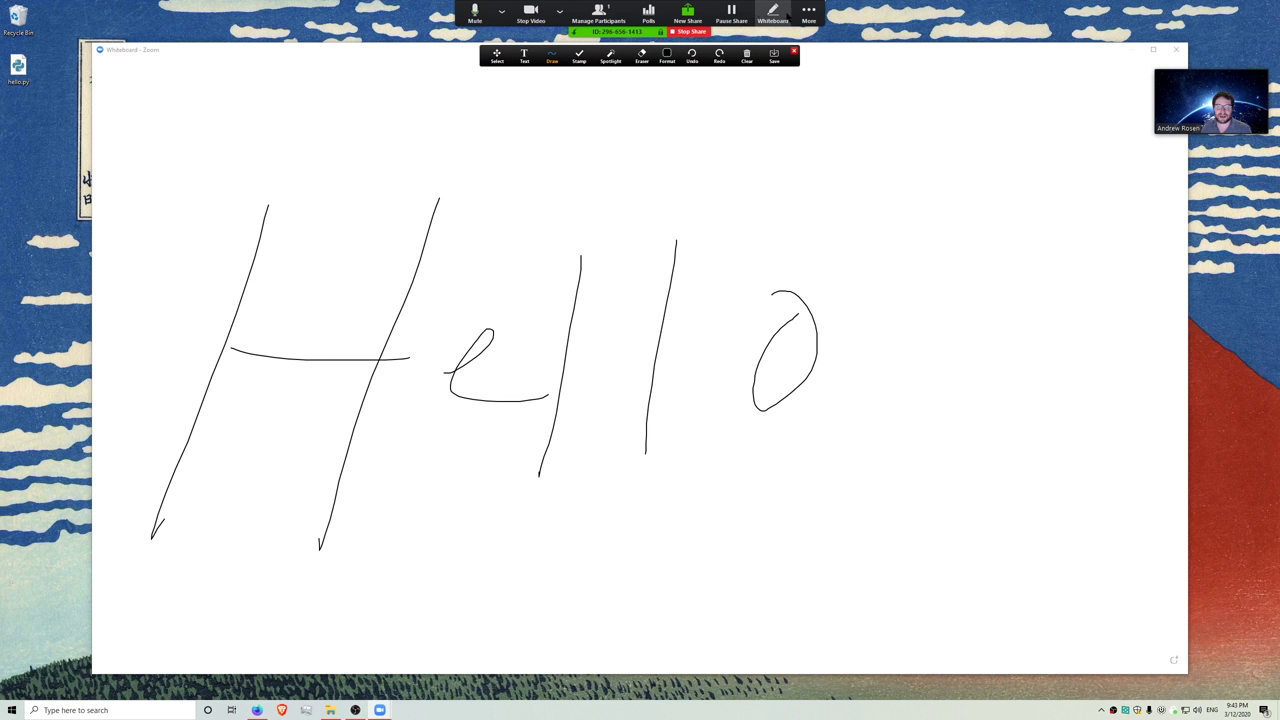
click(809, 12)
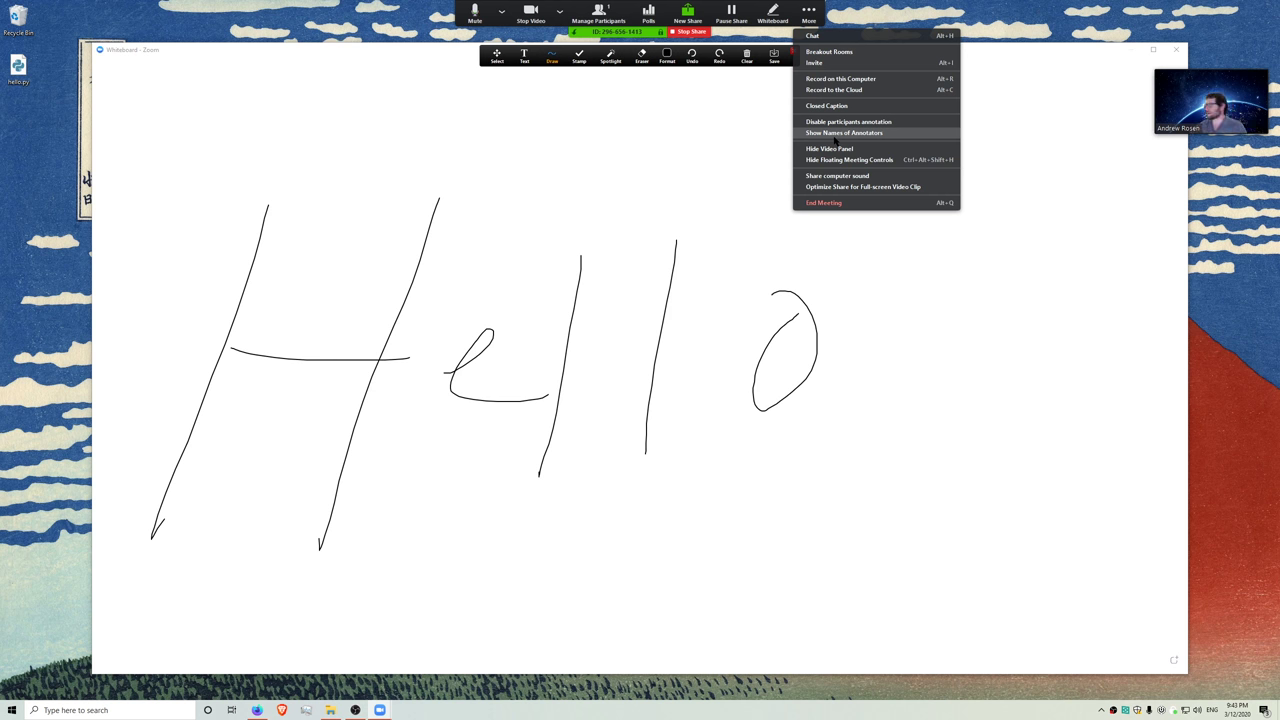
click(632, 488)
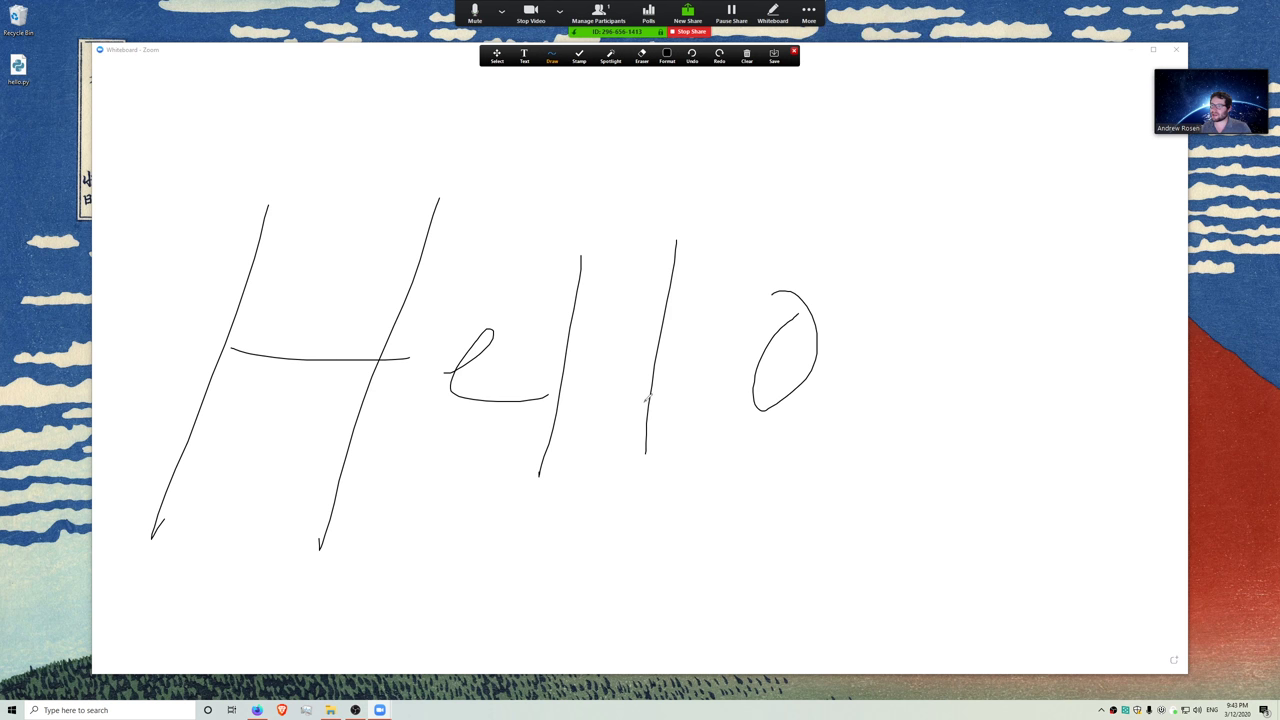
click(667, 55)
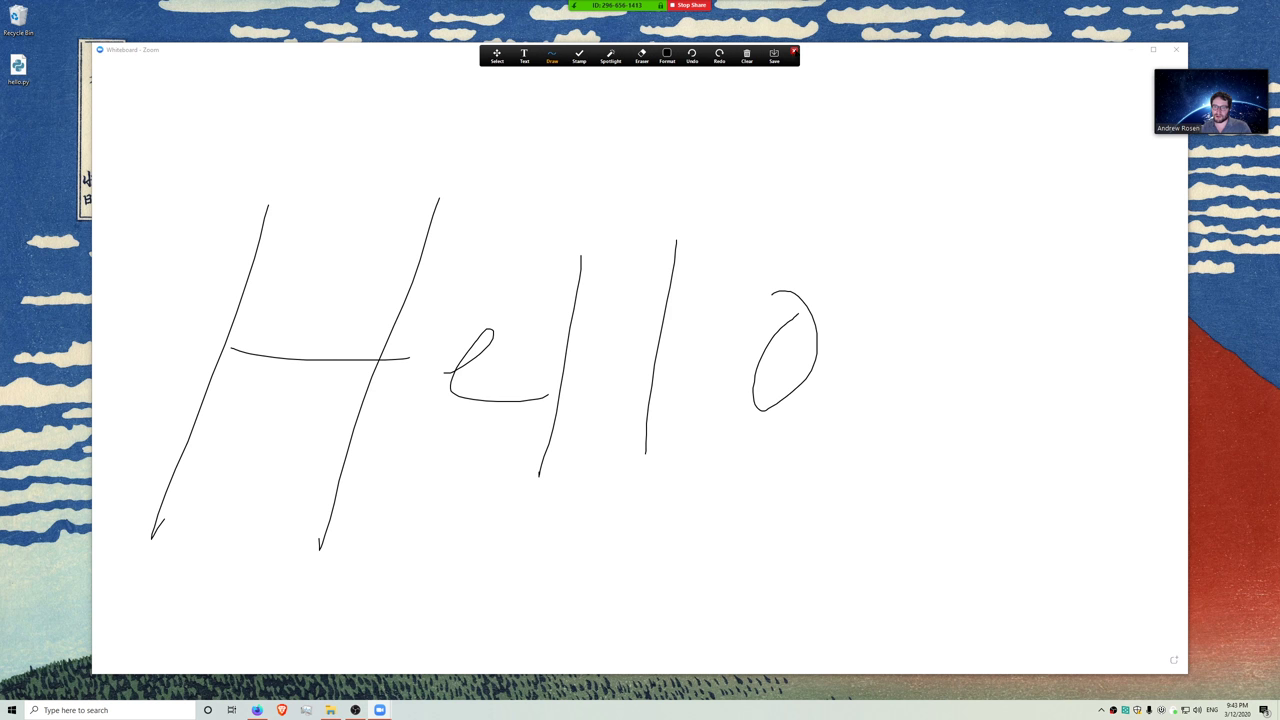
- Select and delete the drawn strokes of Hello from the whiteboard
drag(790, 56, 683, 190)
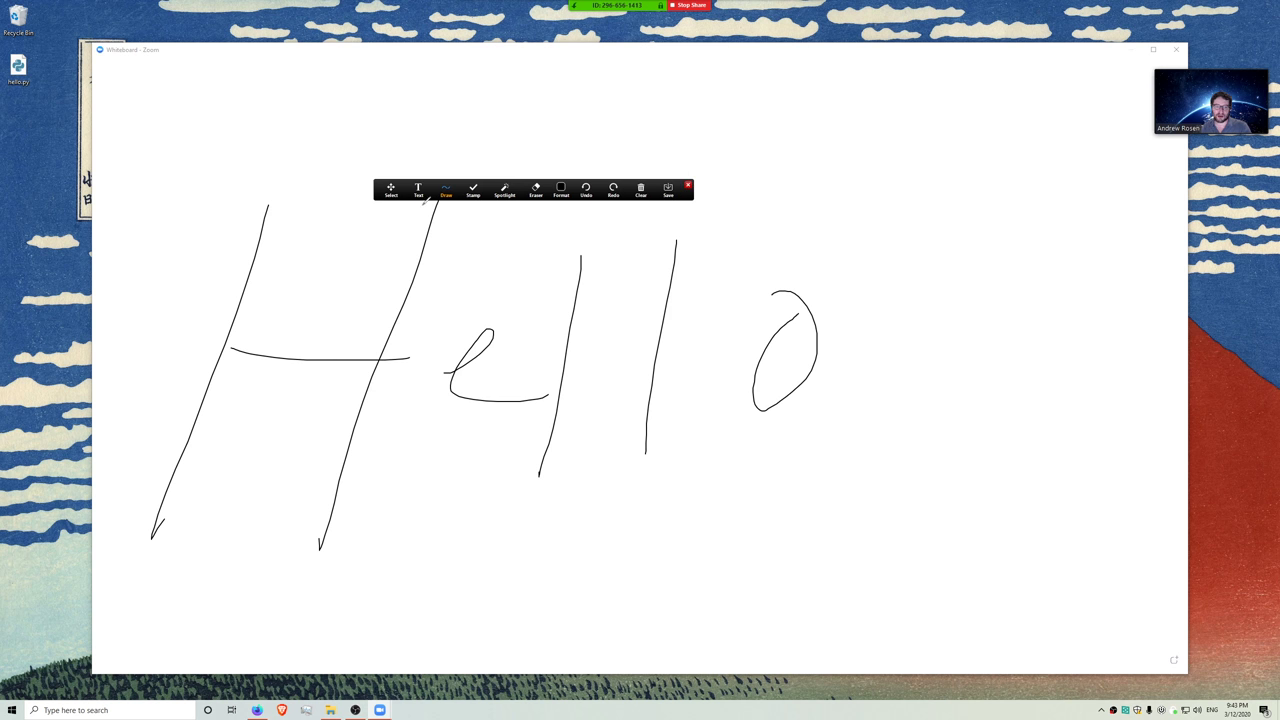
click(391, 190)
drag(214, 106, 644, 646)
key(Delete)
drag(94, 90, 938, 662)
key(Delete)
- Undo repeatedly to restore the strokes and then remove letters until only H remains
click(641, 189)
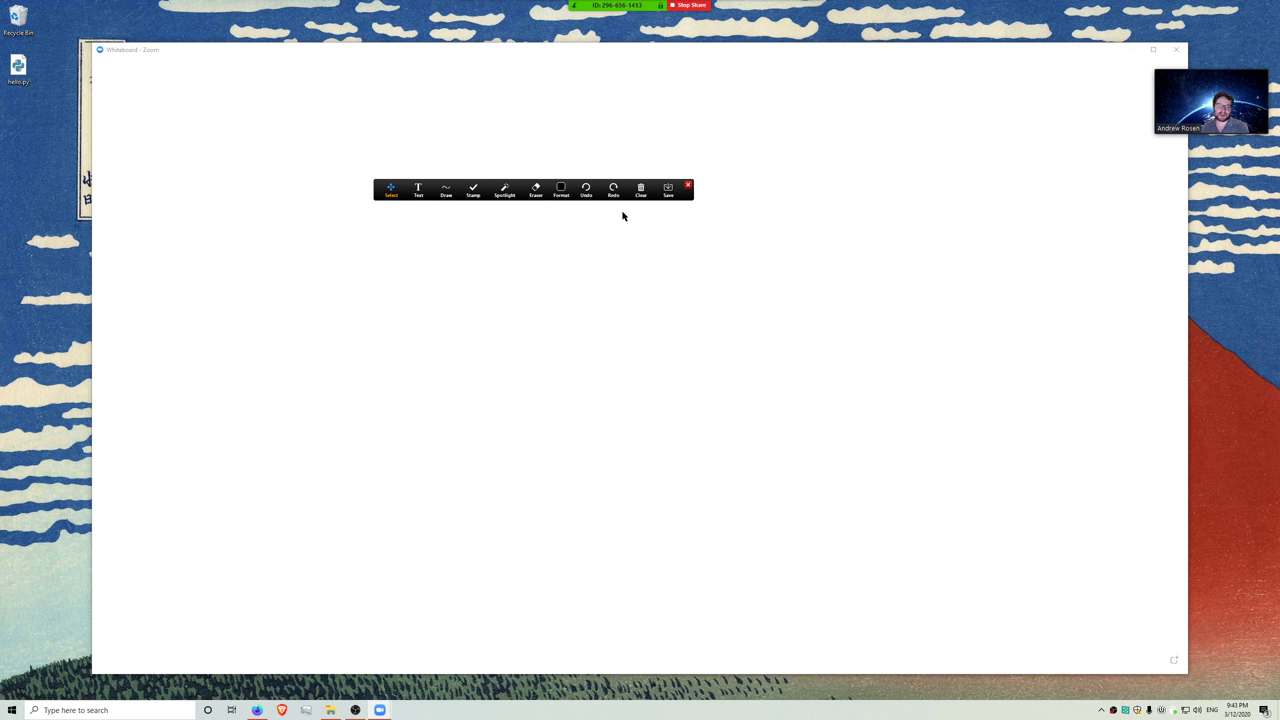
click(586, 189)
click(586, 189)
click(586, 189)
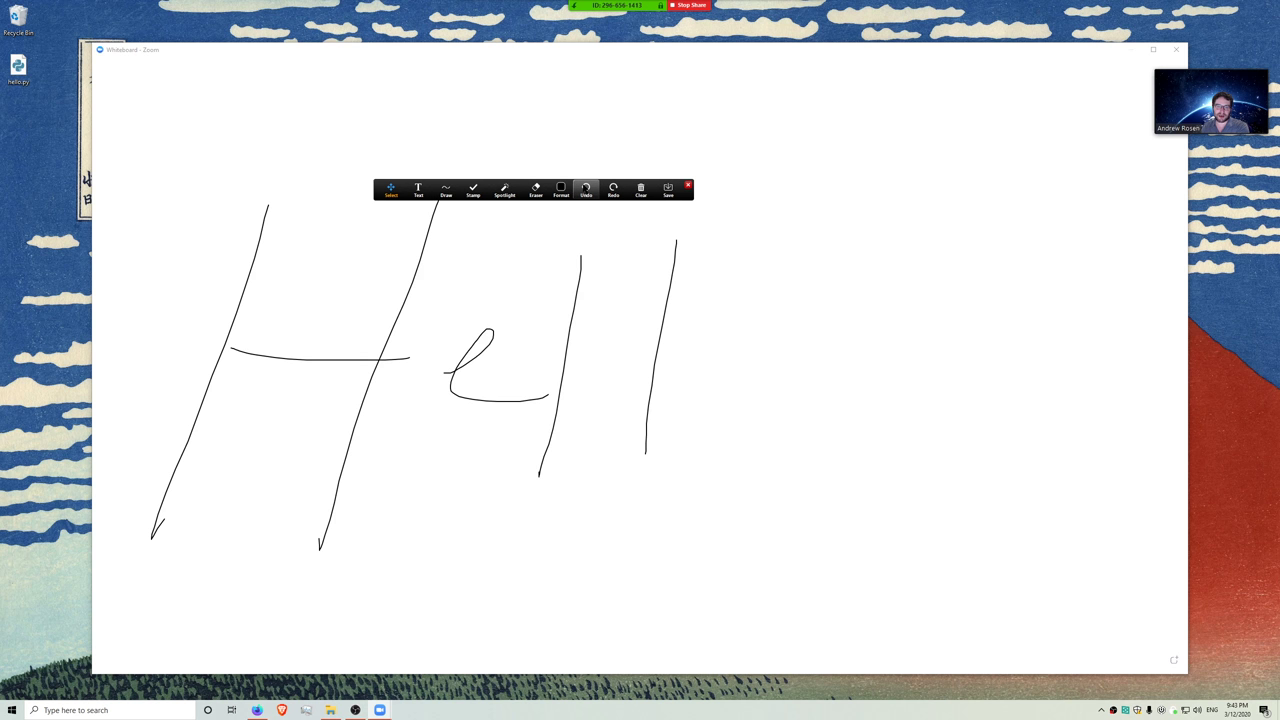
click(586, 189)
click(586, 189)
click(586, 189)
- Select and deselect the H's crossbar, then close the annotation toolbar
click(504, 189)
drag(489, 268, 86, 598)
click(550, 272)
click(689, 187)
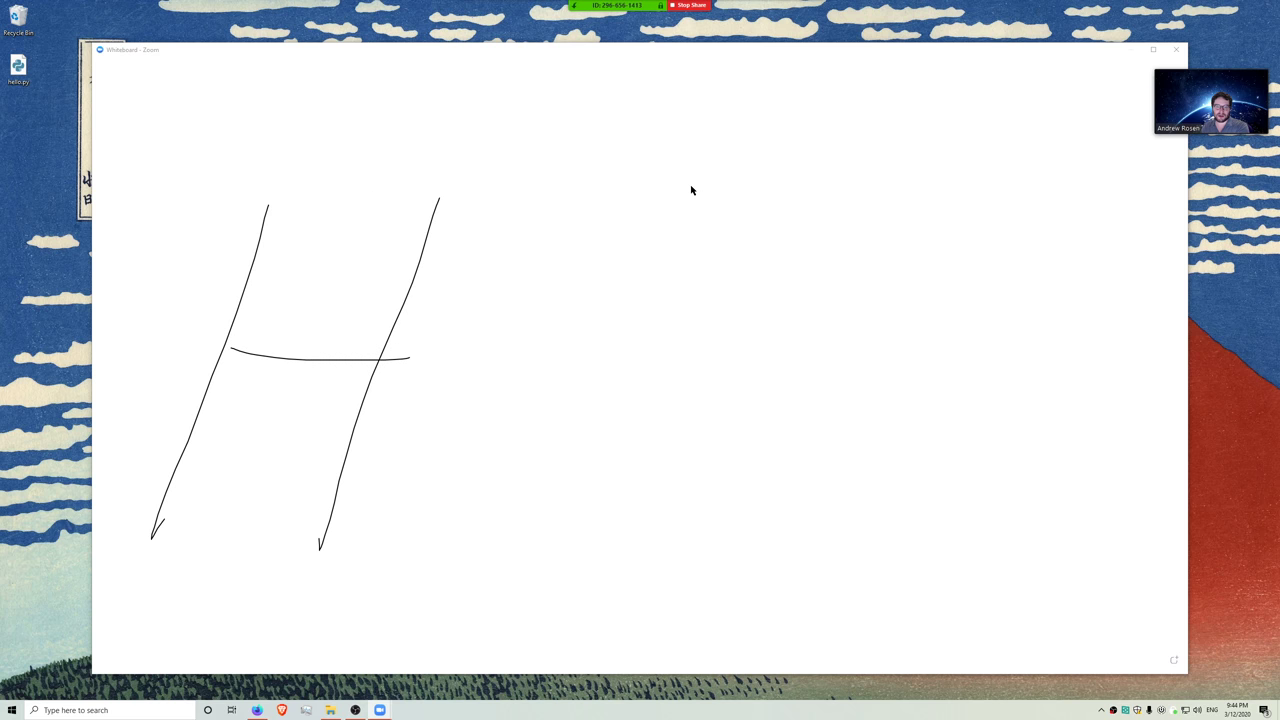
mouse_move(668, 4)
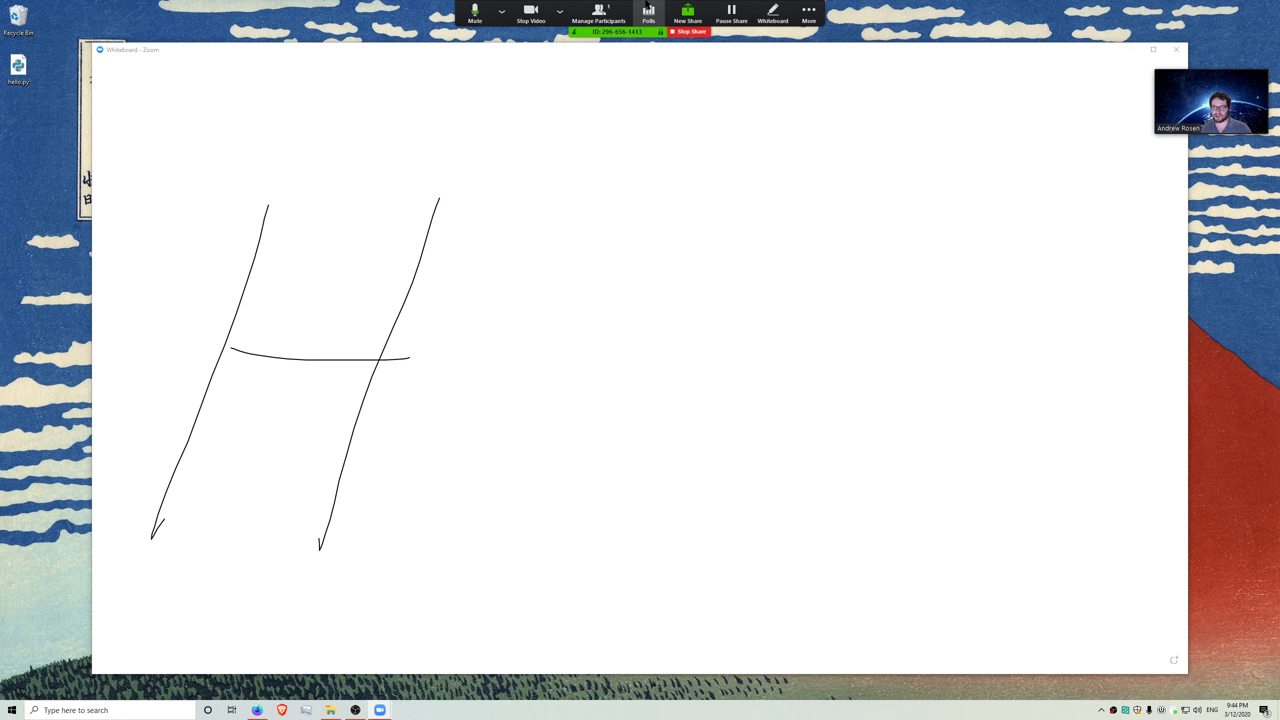
- Move the self-view lower, check the audio and camera choices, then stop sharing the whiteboard
click(808, 7)
key(Escape)
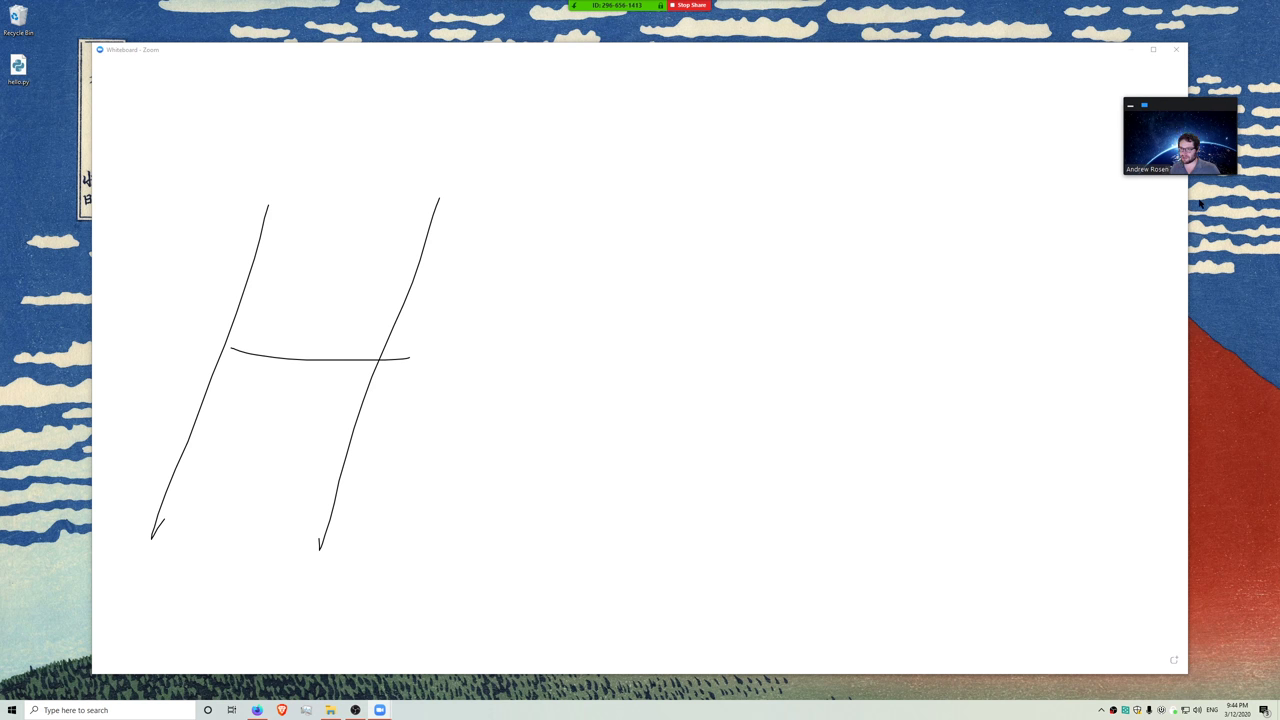
drag(1178, 204, 1197, 301)
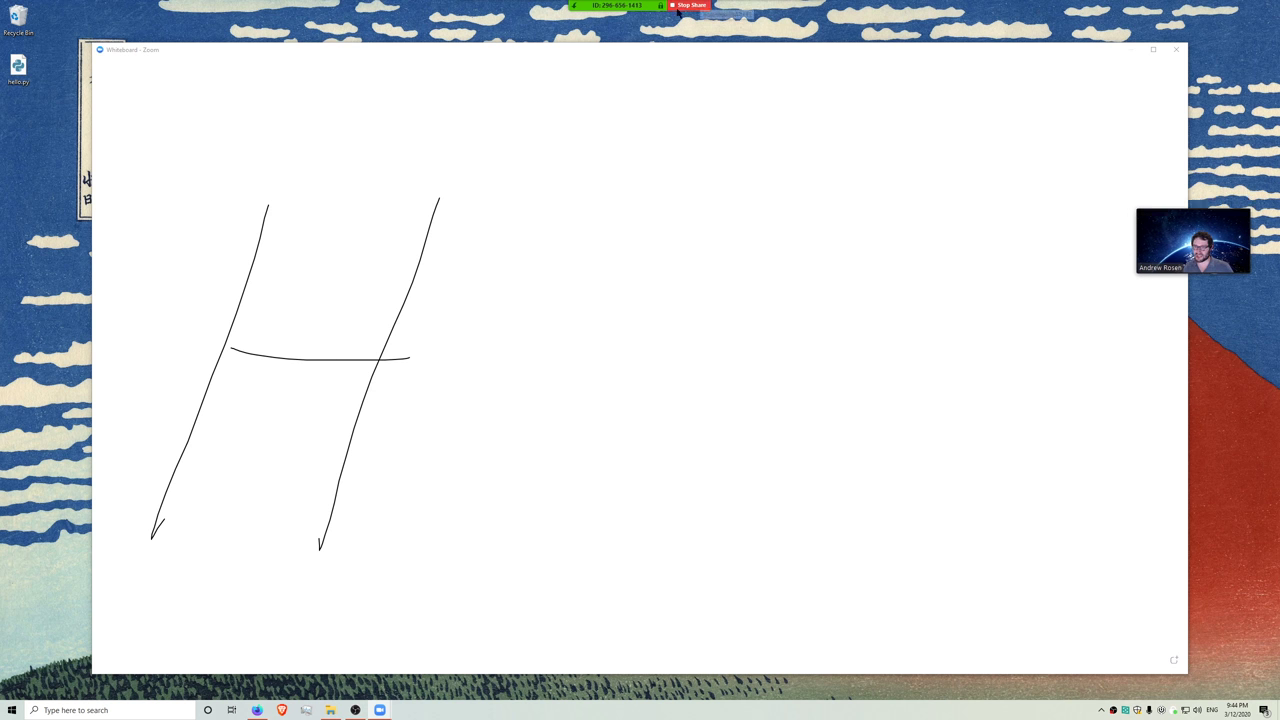
click(501, 11)
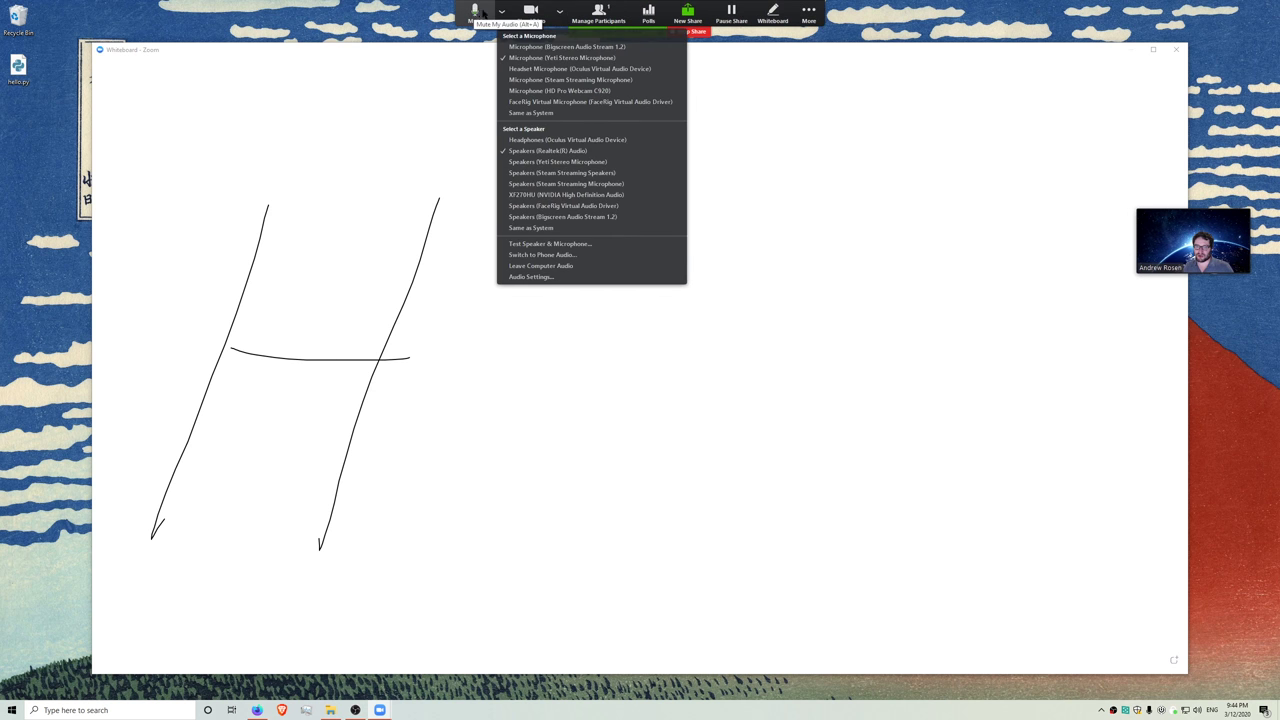
click(559, 11)
click(559, 11)
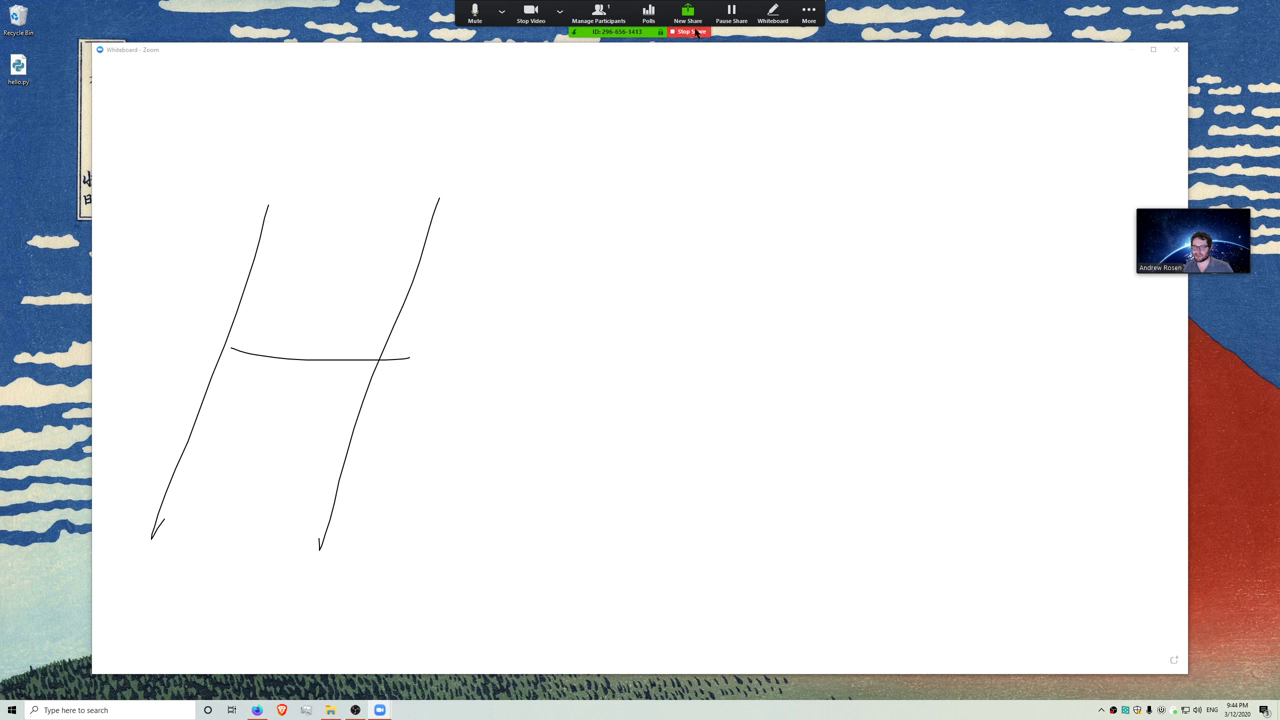
click(690, 32)
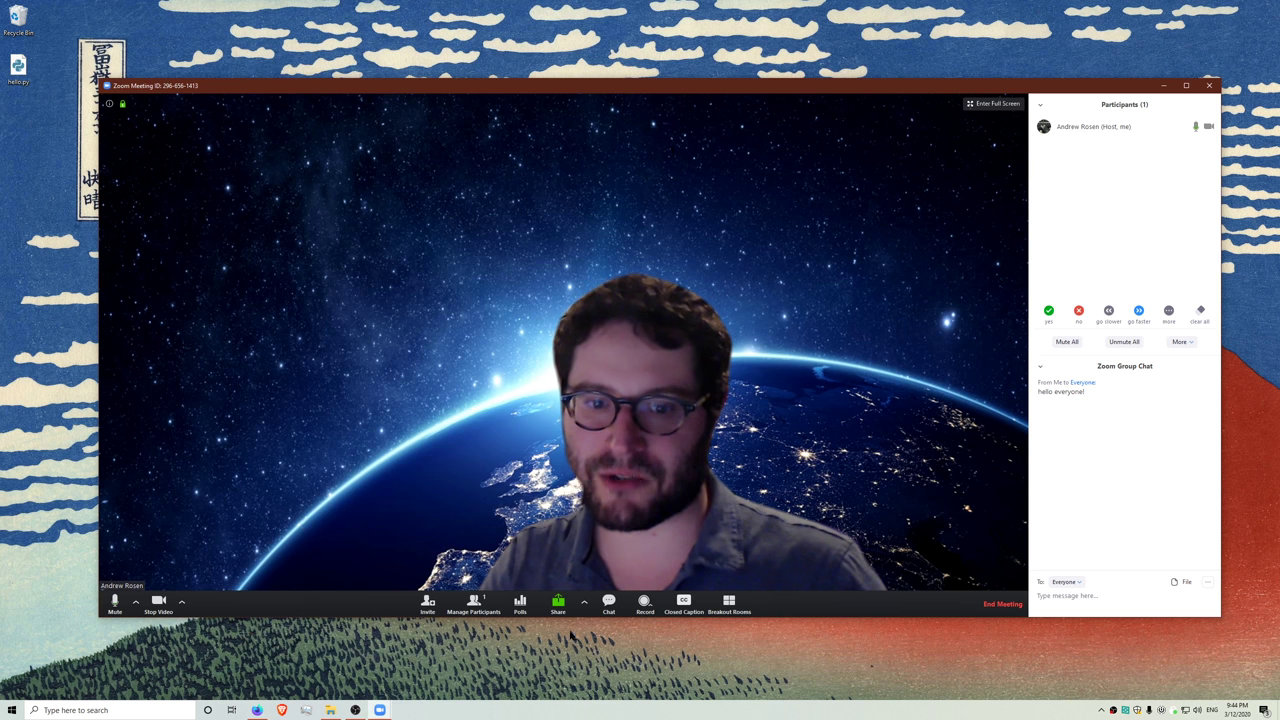
- Share all of Screen 1 and nudge the browser window up and left
click(559, 605)
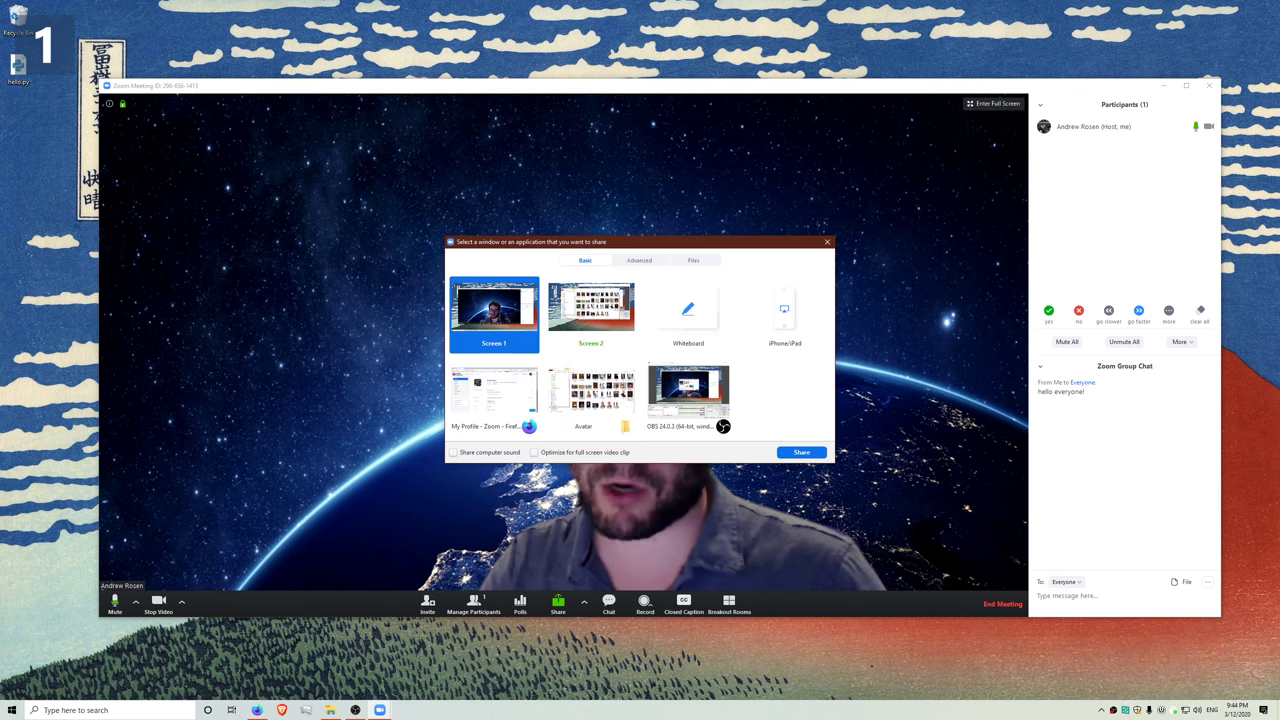
double_click(506, 341)
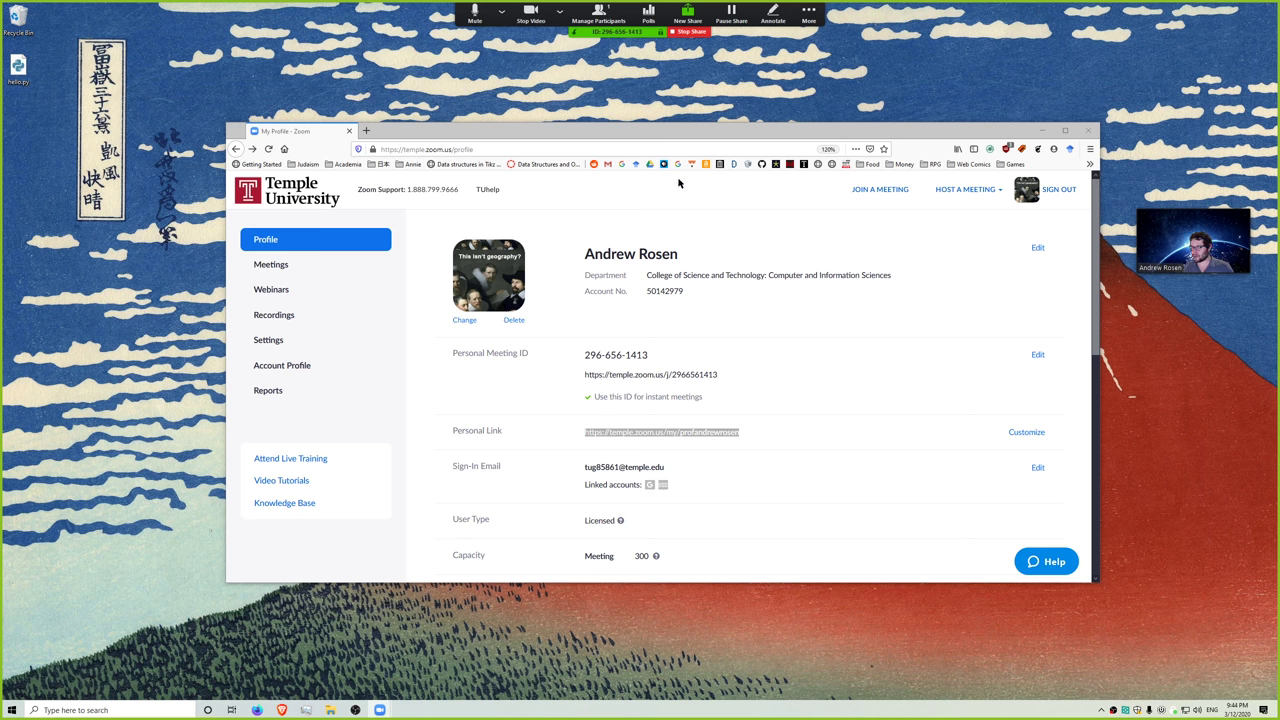
drag(577, 134, 496, 131)
- Open hello.py in VS Code, move its window, then close the editor
right_click(24, 72)
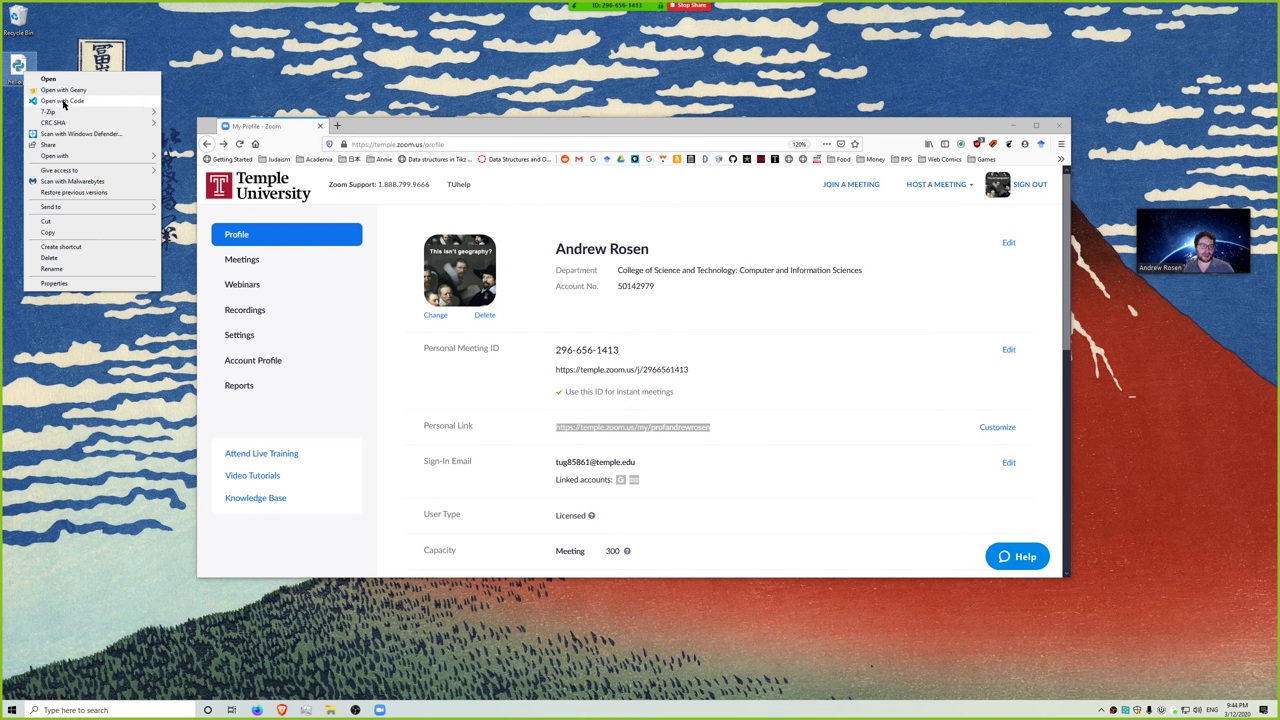
click(62, 101)
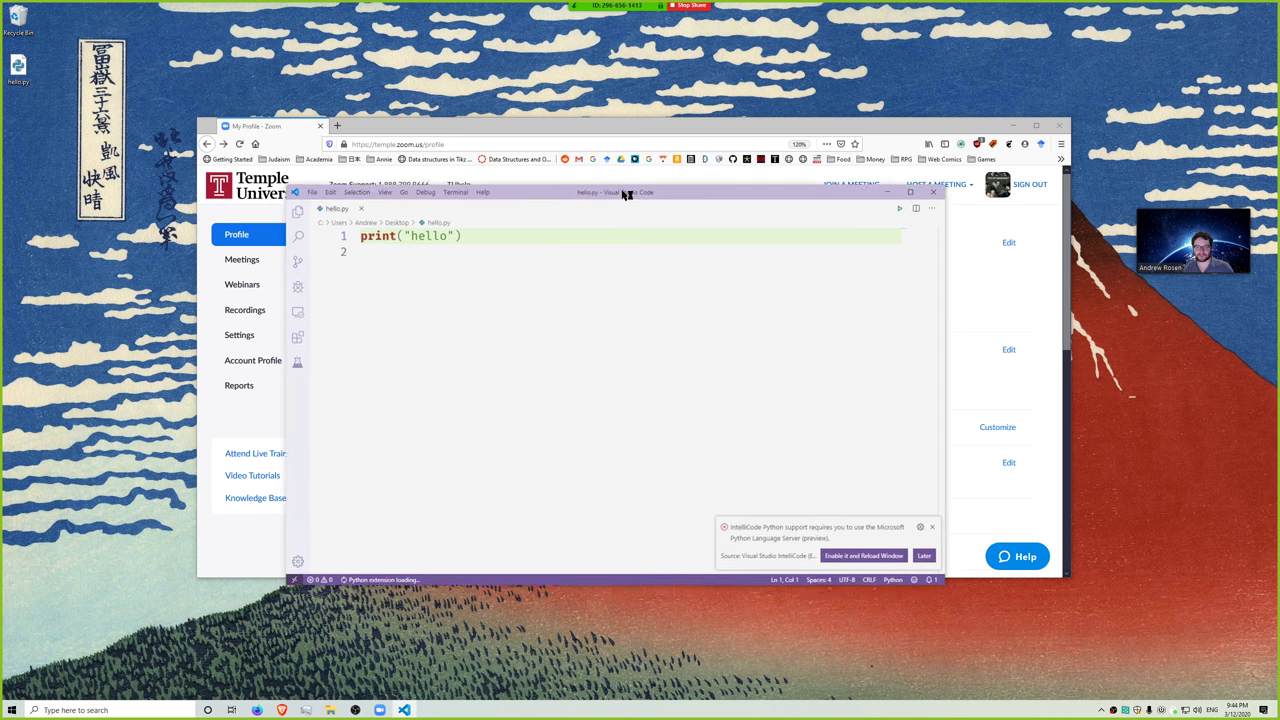
drag(625, 194, 578, 216)
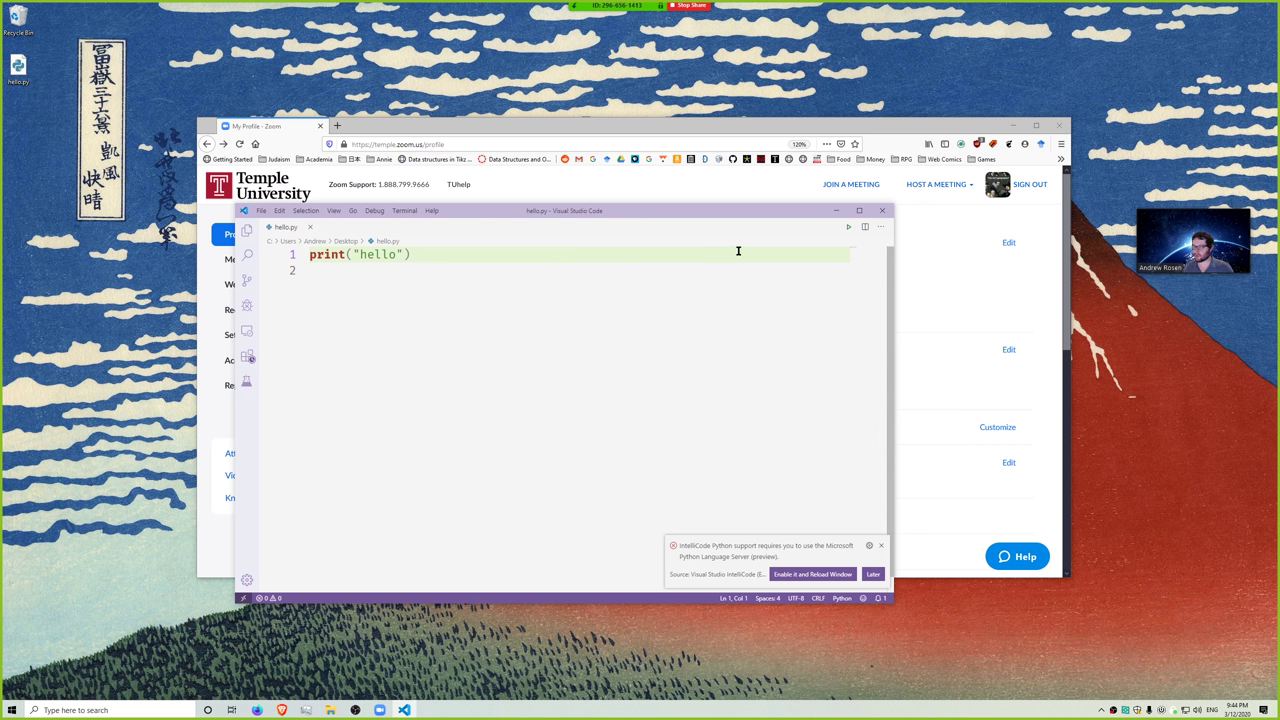
click(884, 212)
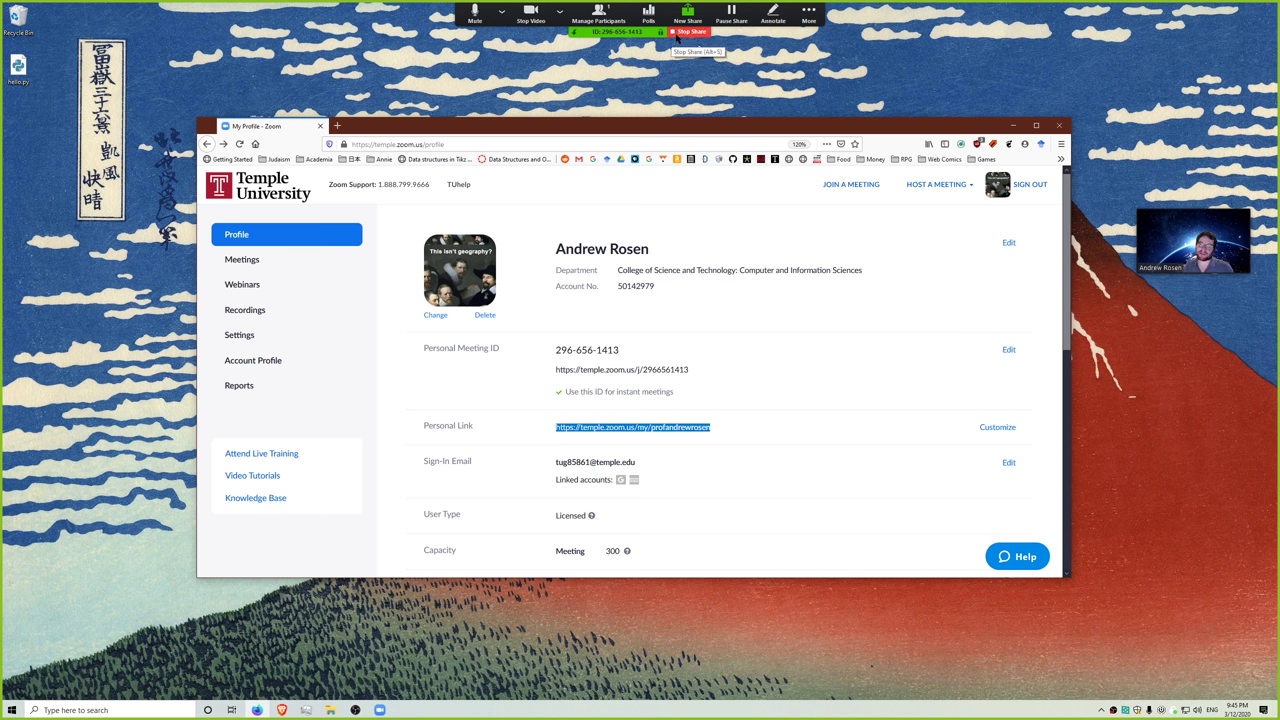
click(773, 14)
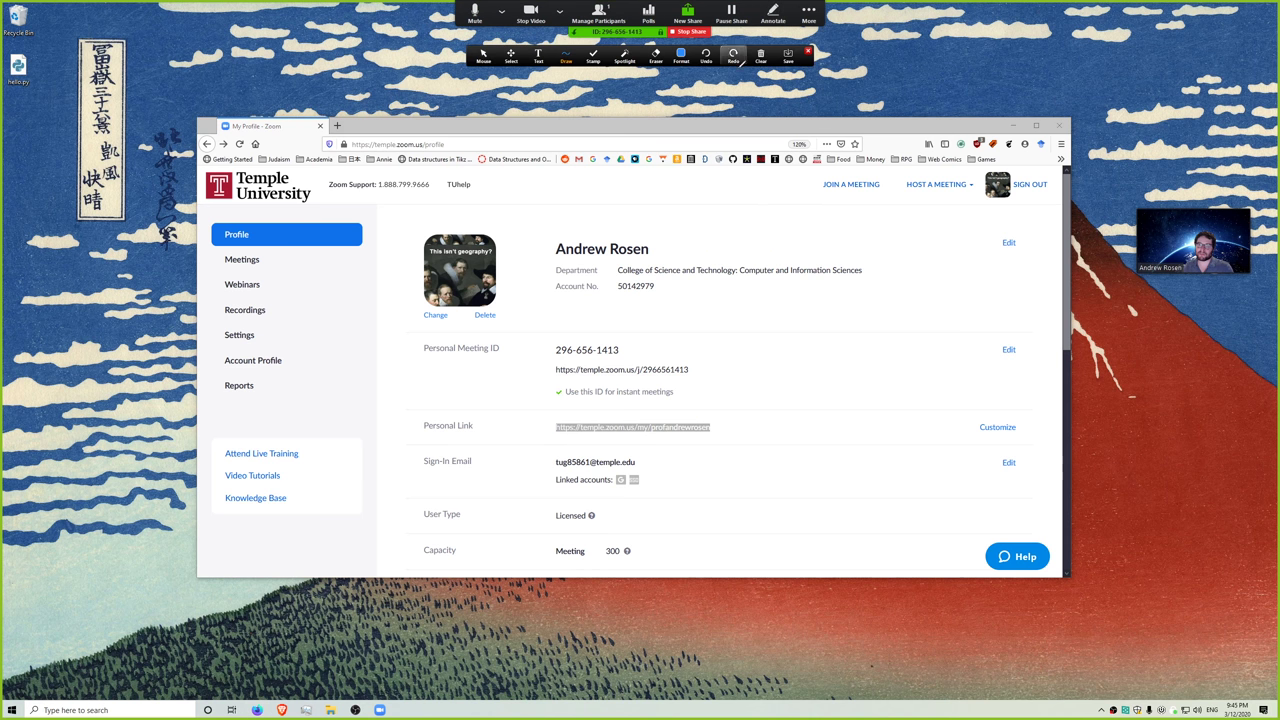
mouse_move(568, 213)
mouse_down()
mouse_move(569, 294)
mouse_move(632, 195)
mouse_move(575, 215)
mouse_up()
drag(822, 124, 757, 200)
mouse_move(838, 100)
mouse_down()
mouse_move(856, 52)
mouse_move(886, 98)
mouse_up()
drag(910, 56, 936, 90)
click(758, 55)
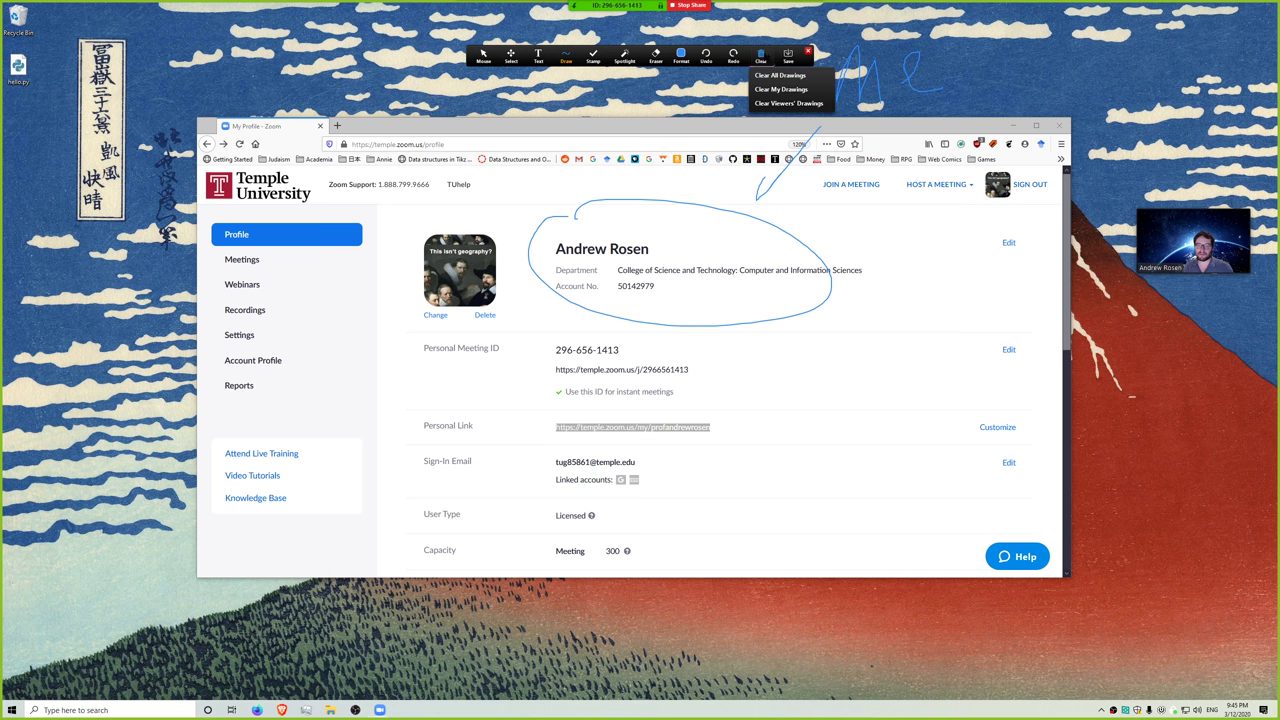
click(777, 75)
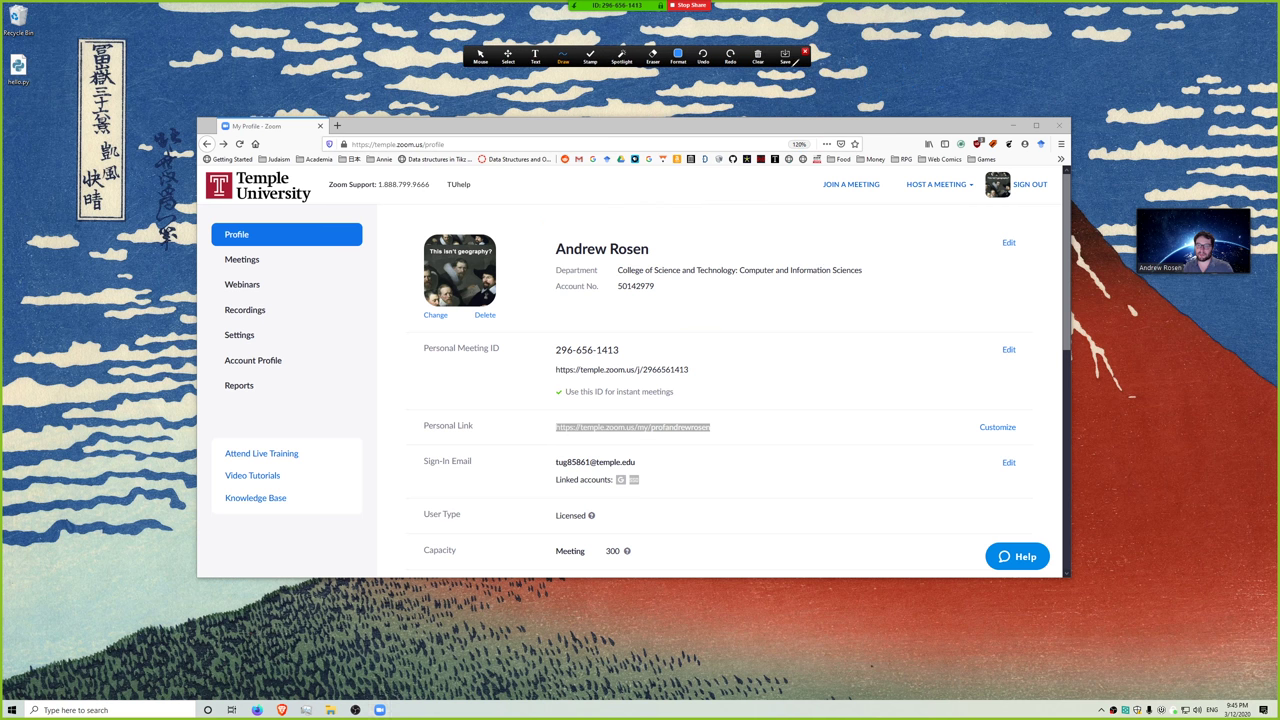
click(758, 55)
click(777, 75)
click(805, 51)
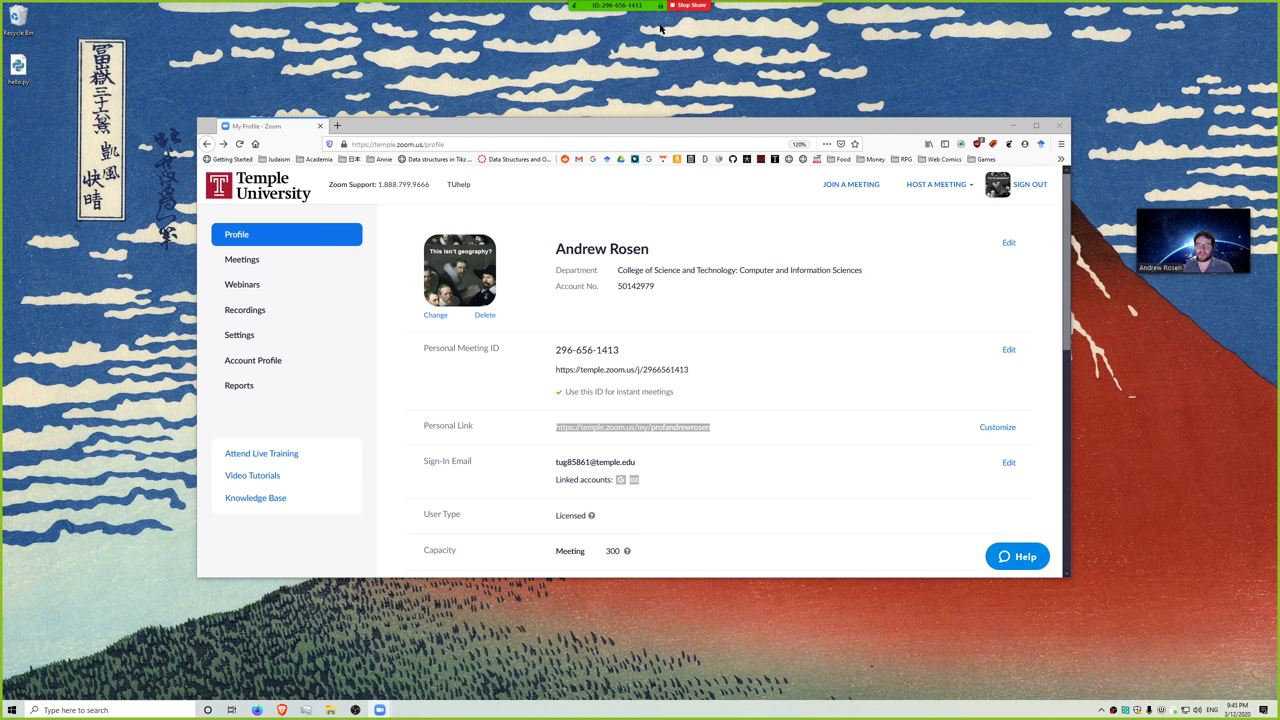
- Review the More menu options during the screen share, closing it twice without choosing anything
mouse_move(662, 28)
click(809, 18)
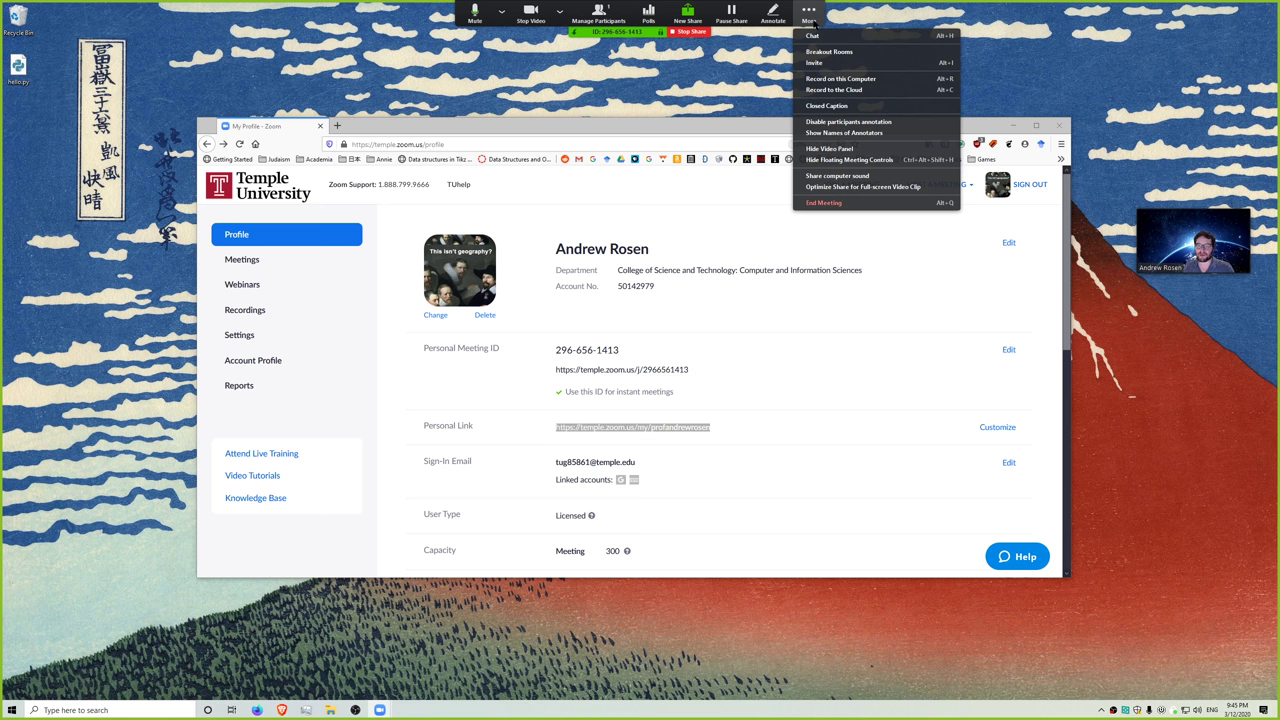
click(754, 58)
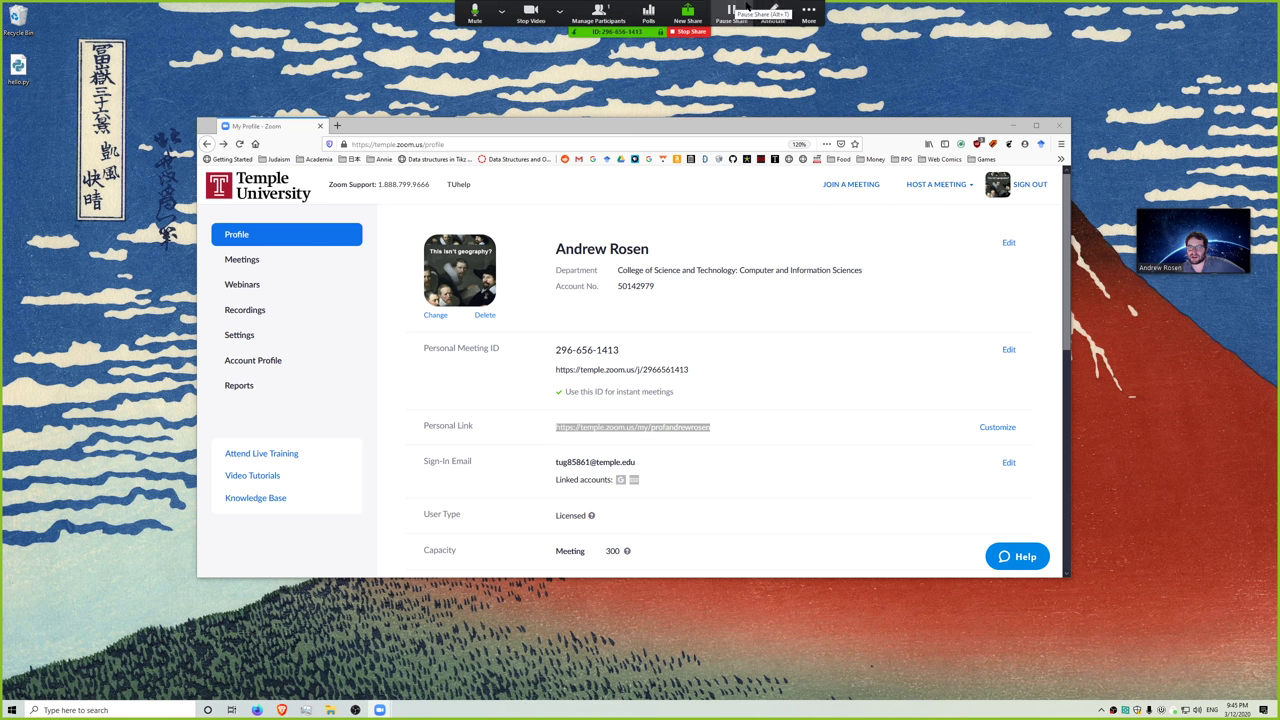
click(808, 14)
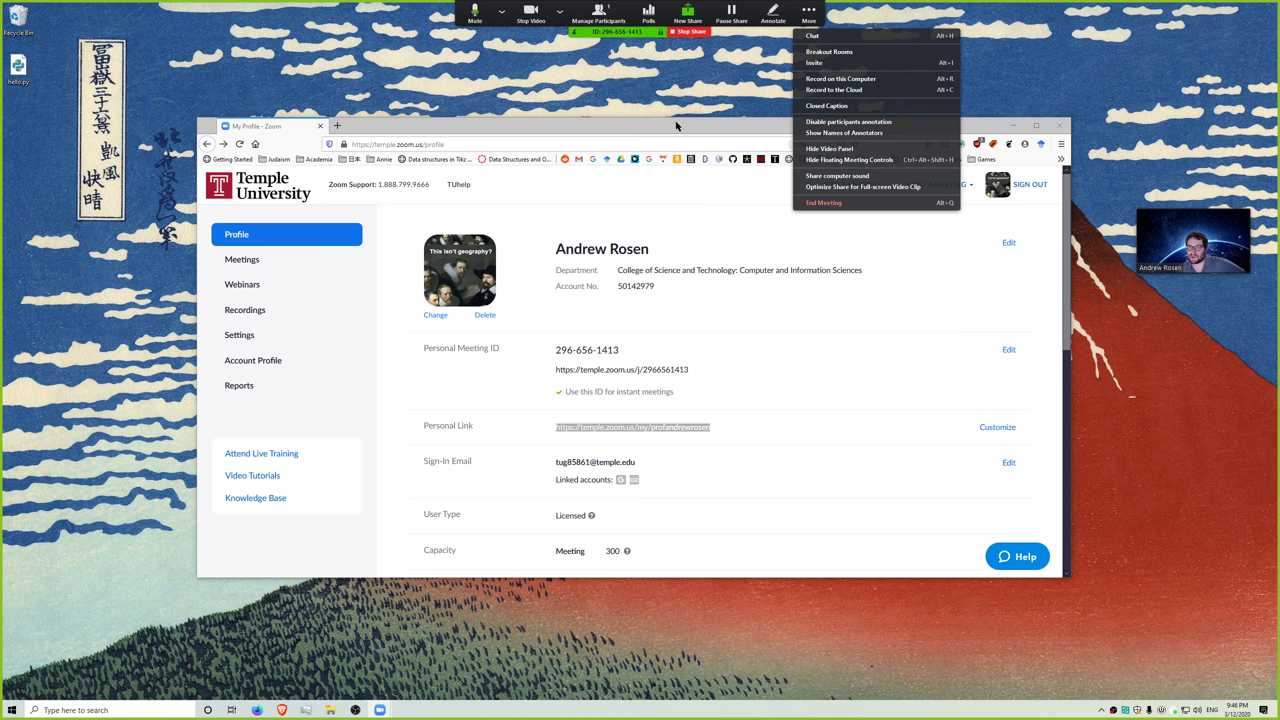
click(665, 128)
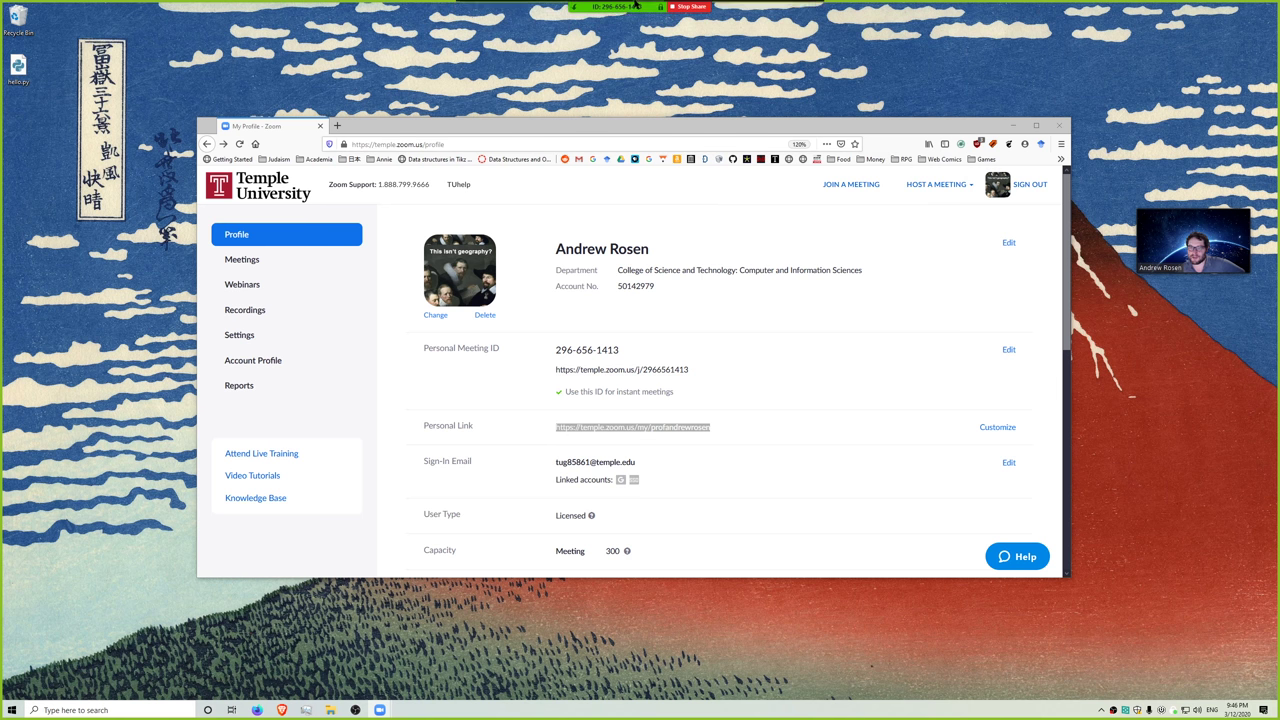
click(803, 18)
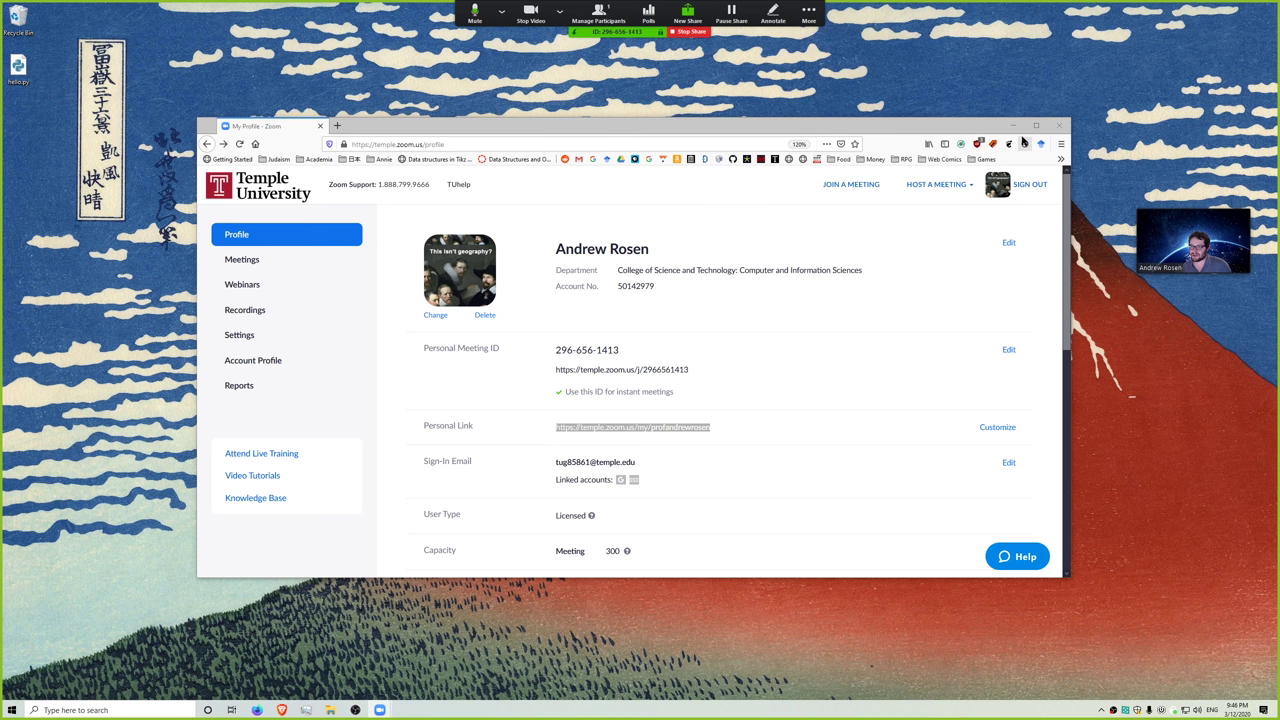
- Turn on showing the names of annotators and look over the camera choices
click(852, 132)
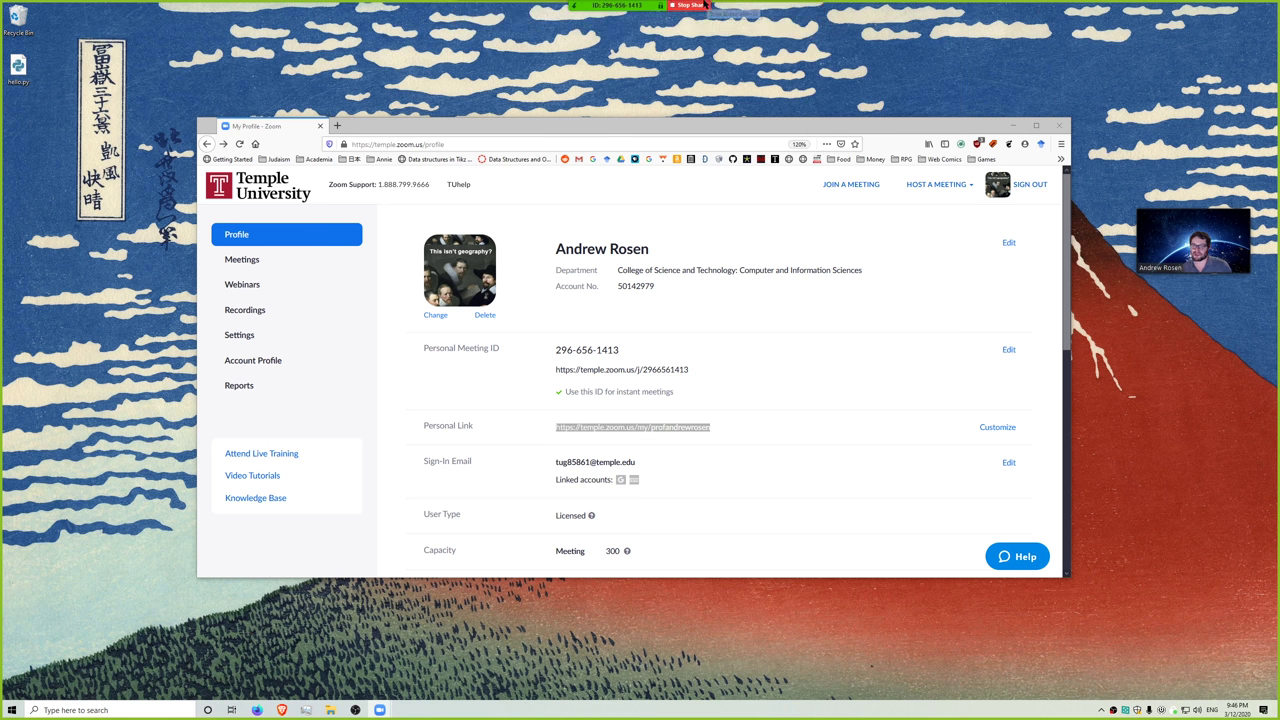
click(559, 5)
click(807, 12)
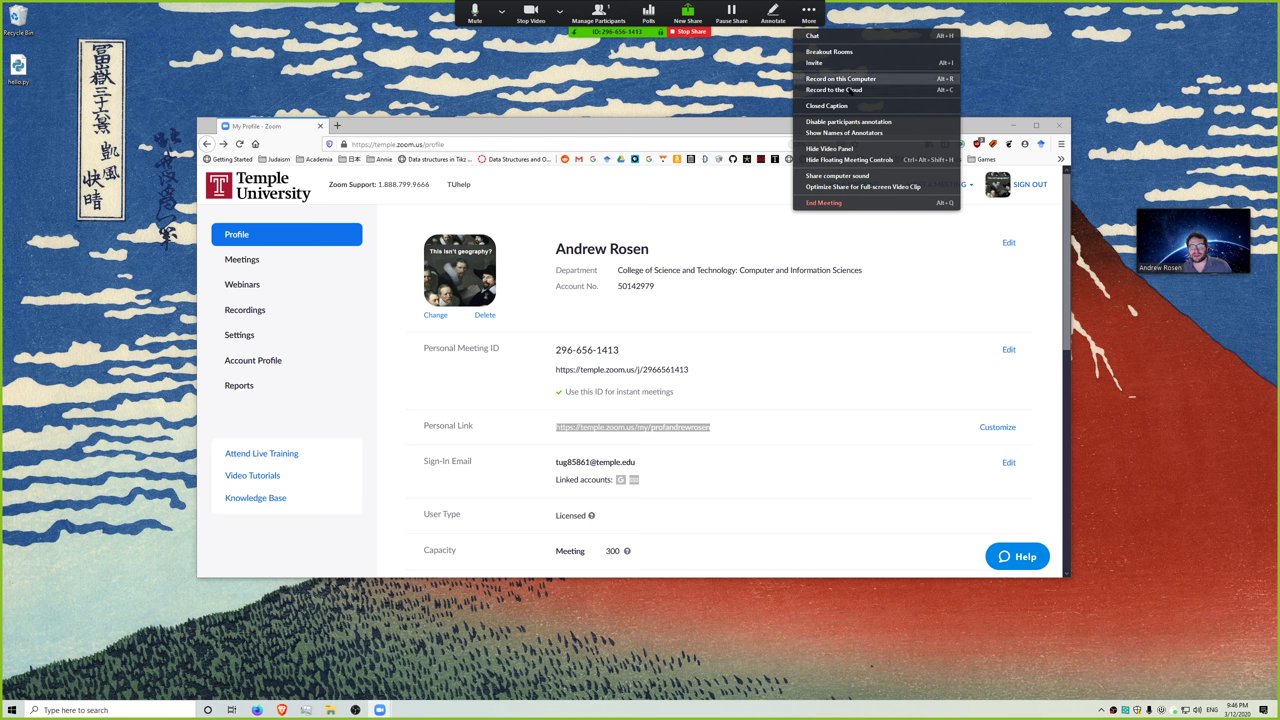
- Hide the floating meeting controls, then stop sharing the desktop to return to the meeting window
click(849, 159)
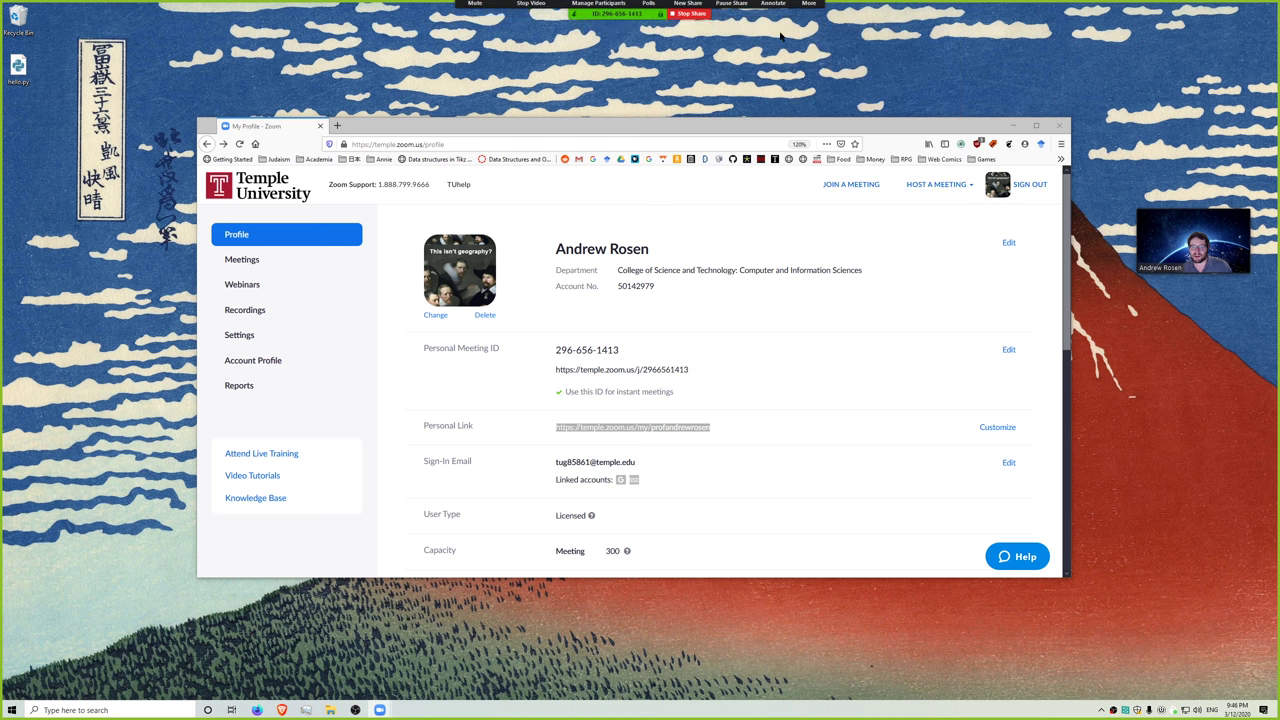
click(686, 5)
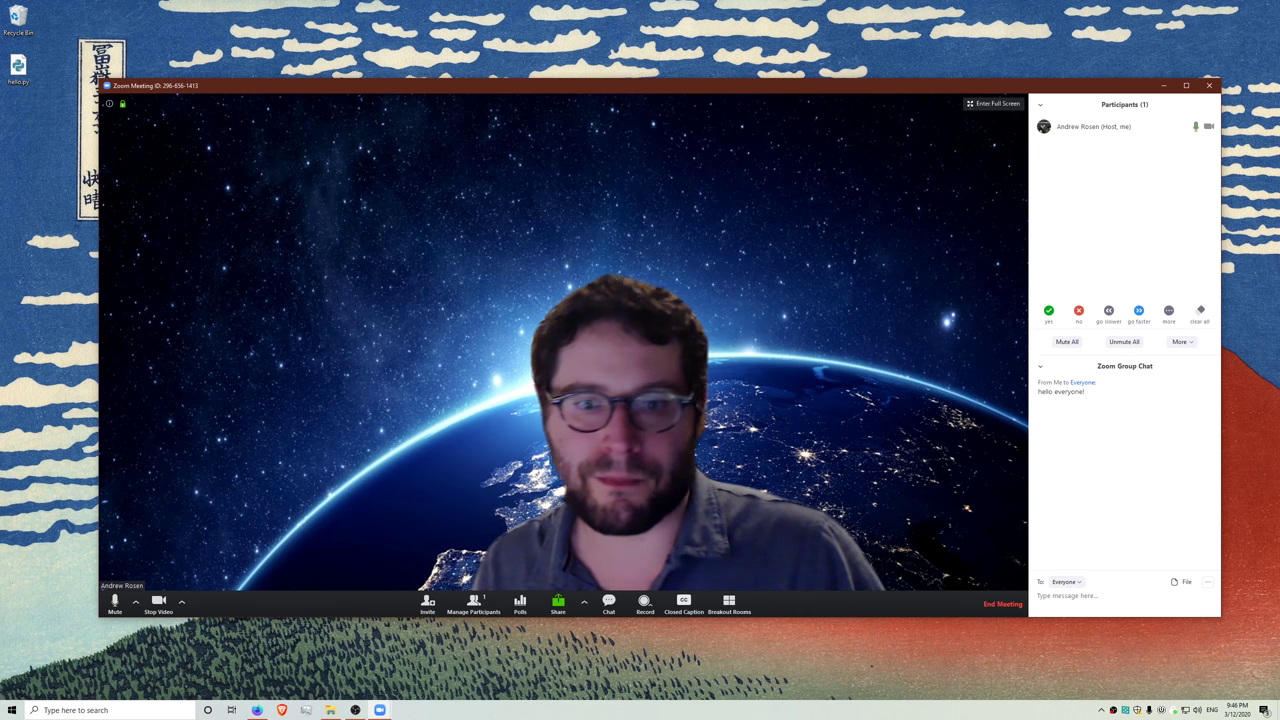